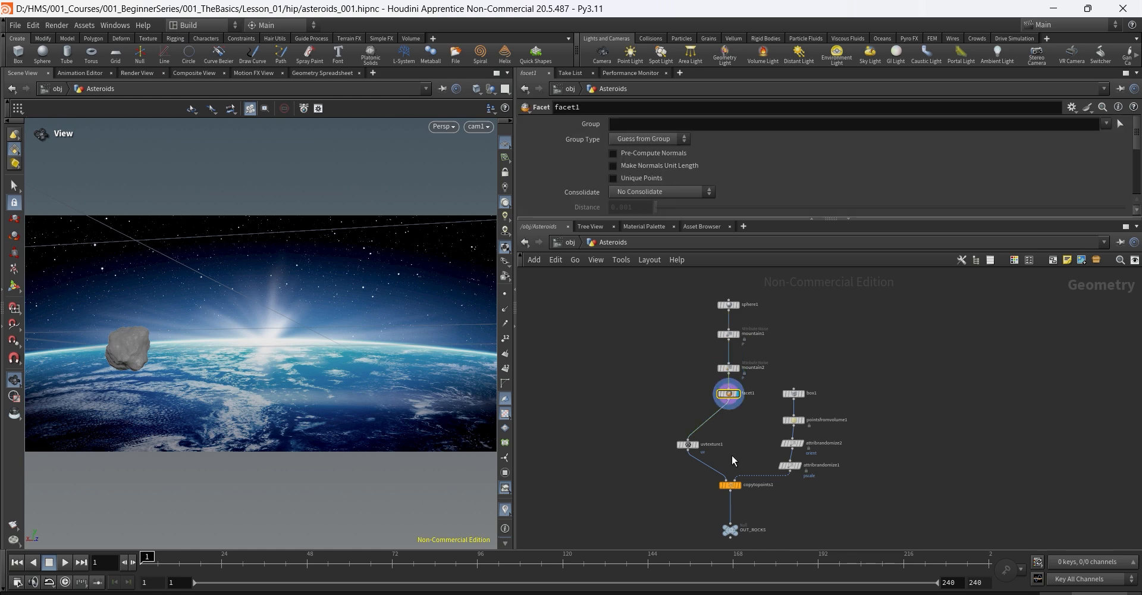
Step: Inspect the uvtexture1 and box1 nodes and display box1's output in the viewport
left_click(689, 444)
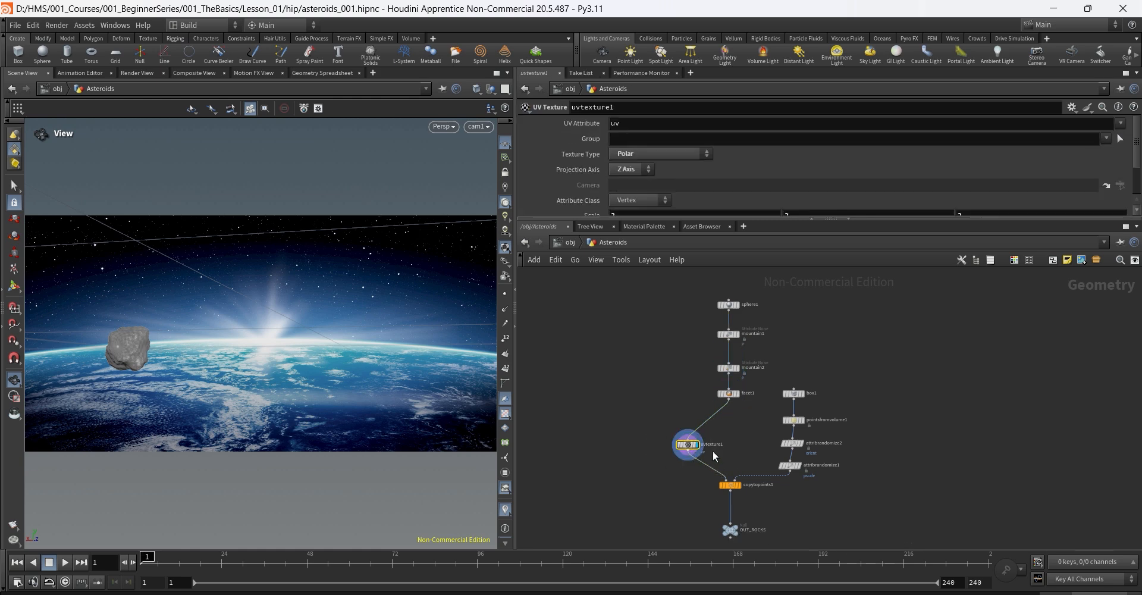
left_click_drag(839, 380, 773, 405)
left_click(793, 393)
Step: Move the display flag through pointsfromvolume1 and copytopoints1 to the final OUT_ROCKS null
key("r")
left_click_drag(842, 415, 773, 433)
key("r")
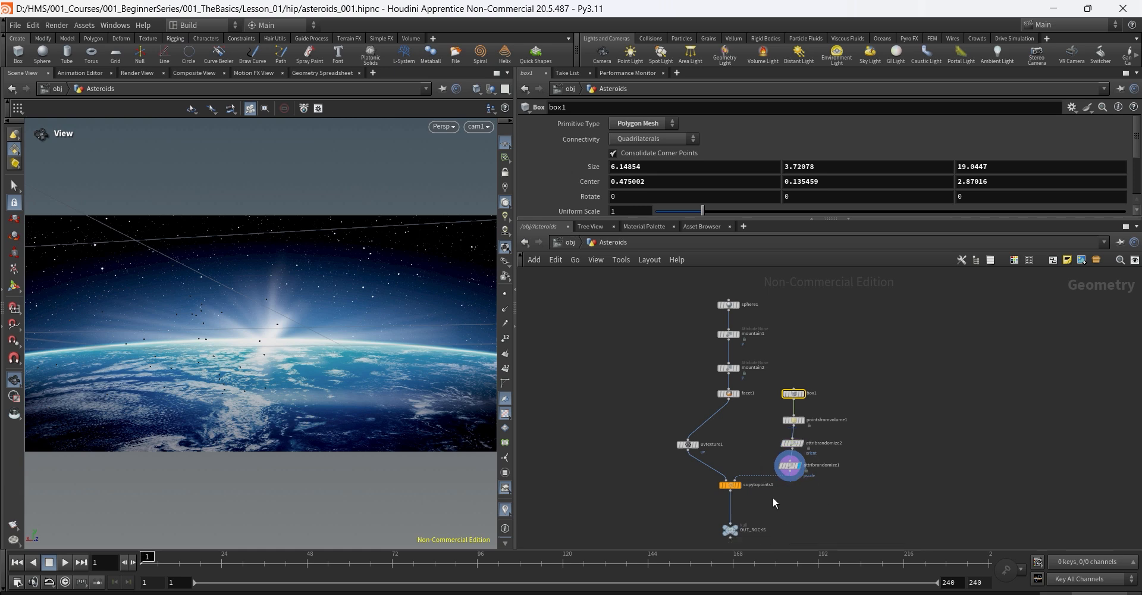
left_click_drag(772, 498, 706, 487)
left_click(729, 529)
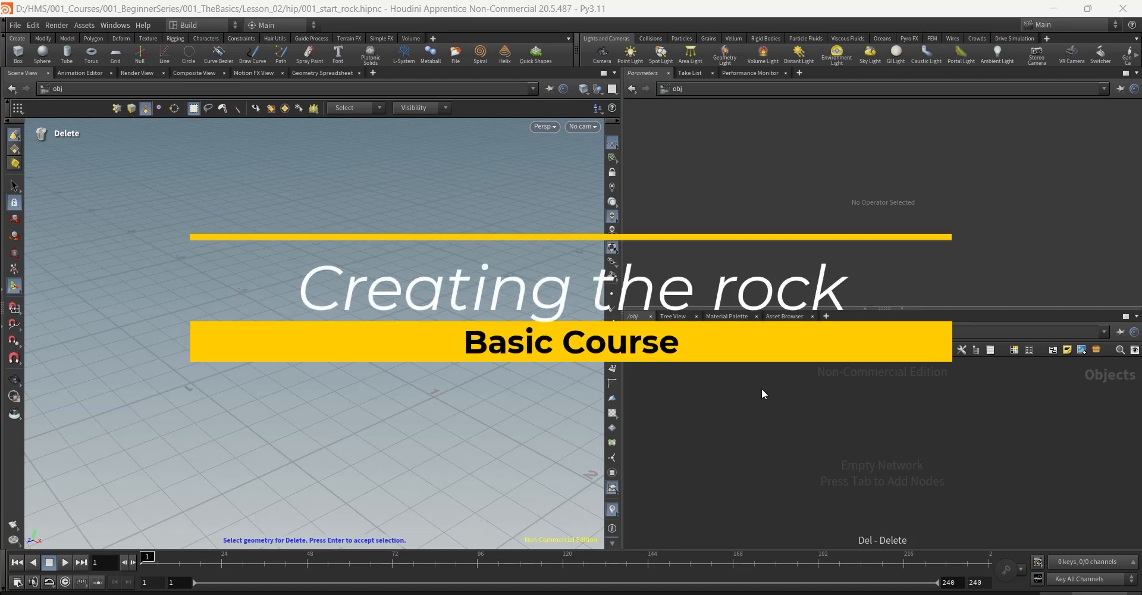
Step: Create a Geometry object, geo1, and go inside it
key("Tab")
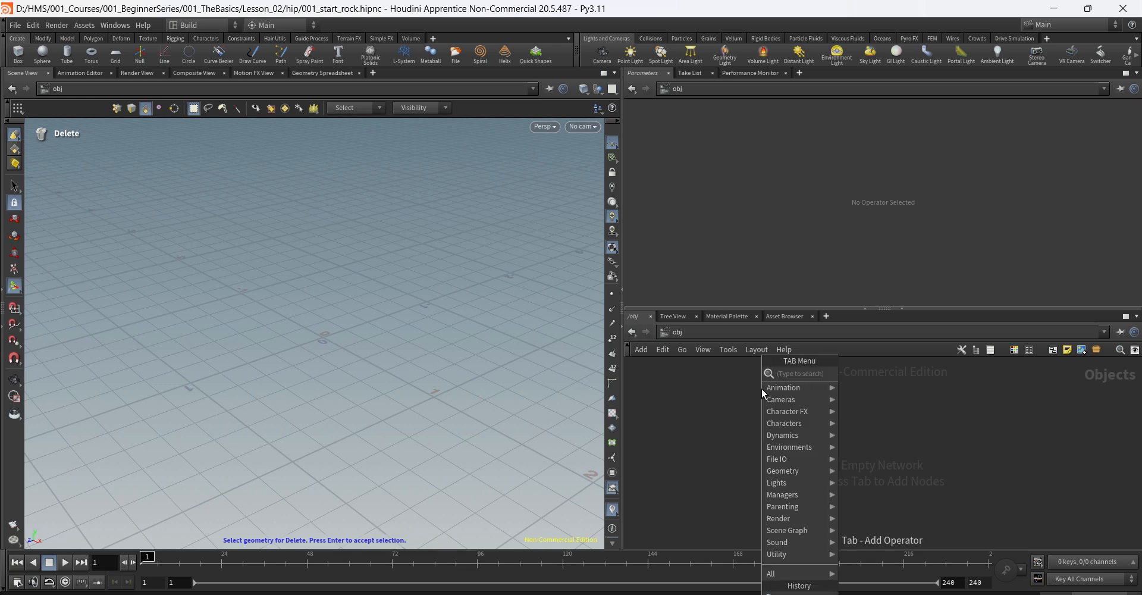
type("geom")
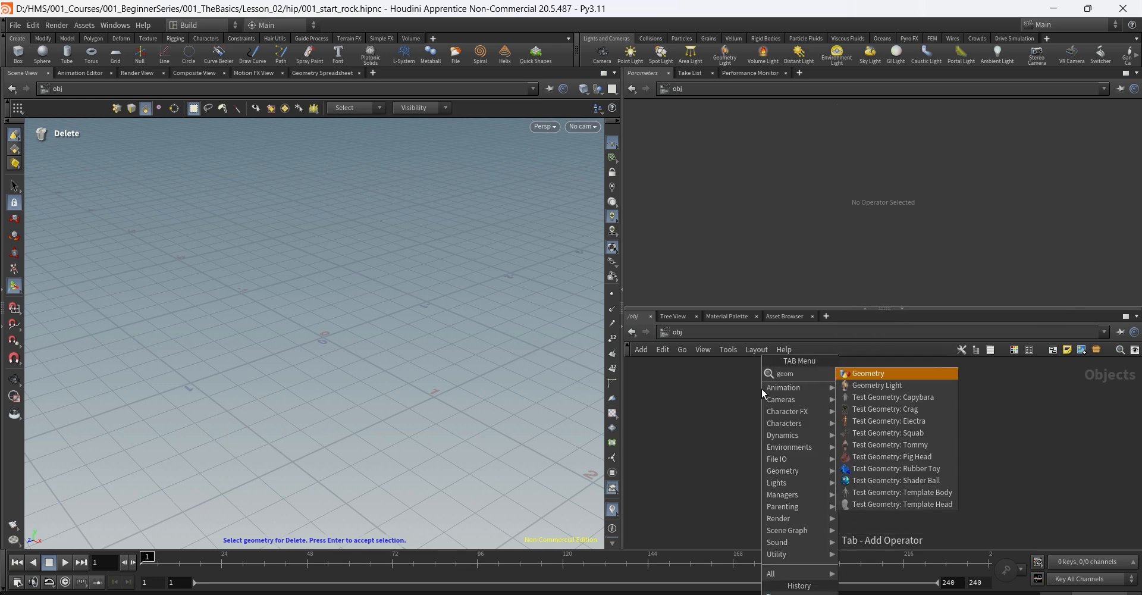
key("Return")
left_click(763, 394)
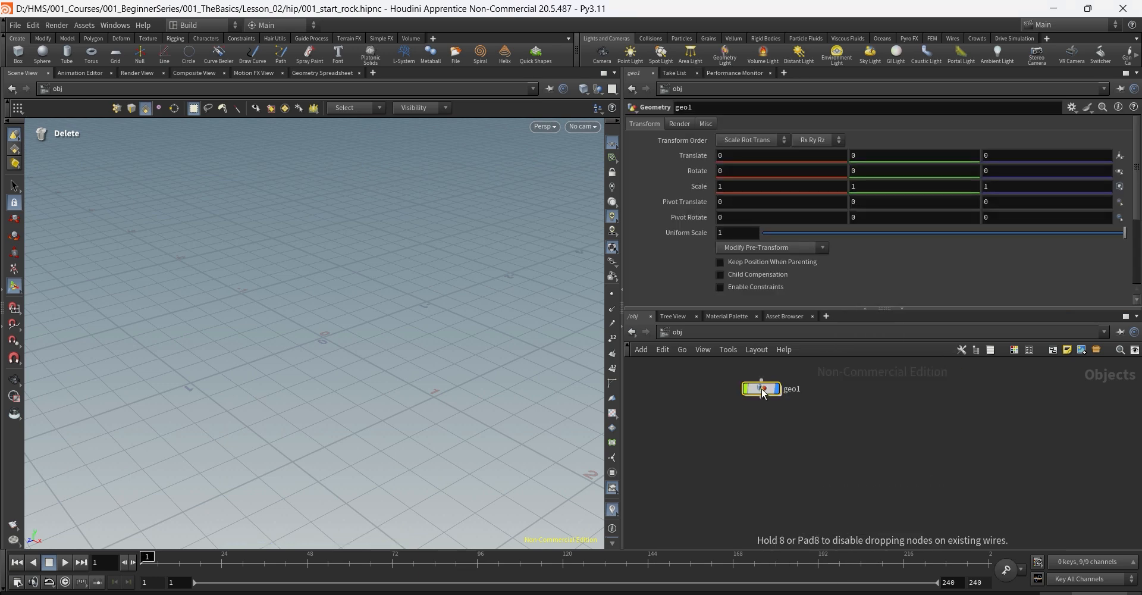
key("Return")
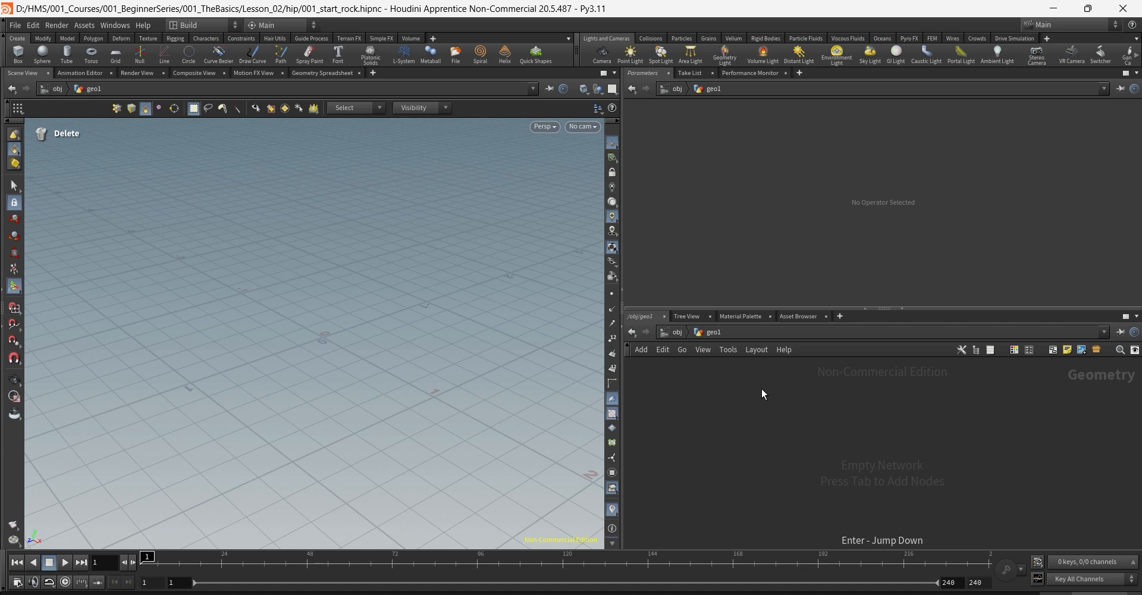
Step: Add a polygon Sphere node, sphere1, inside geo1
key("Tab")
type("sphere")
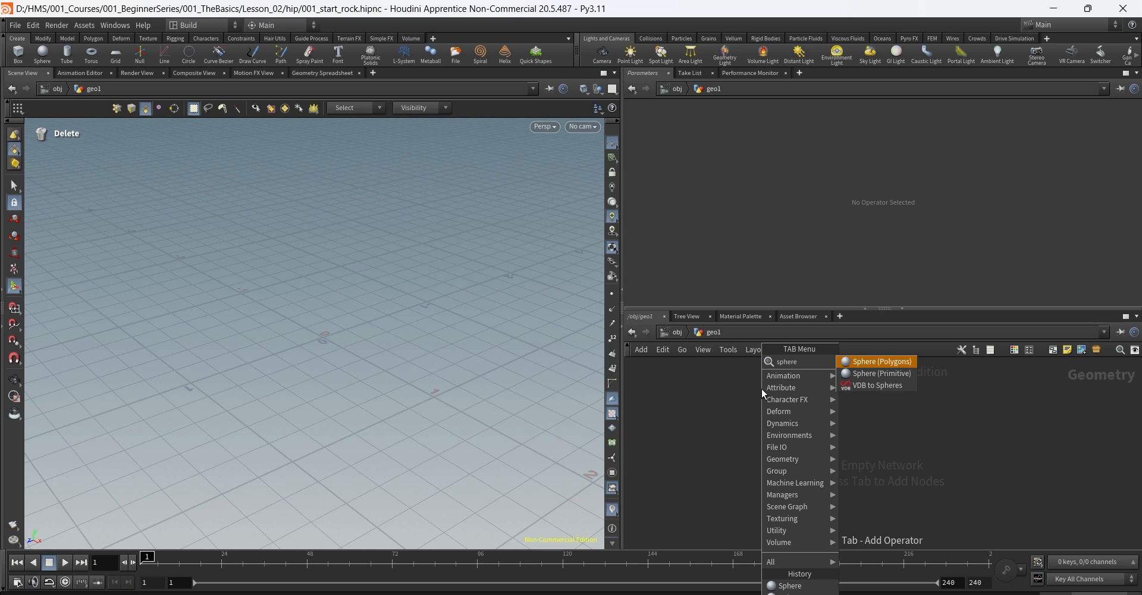
key("Return")
left_click(761, 388)
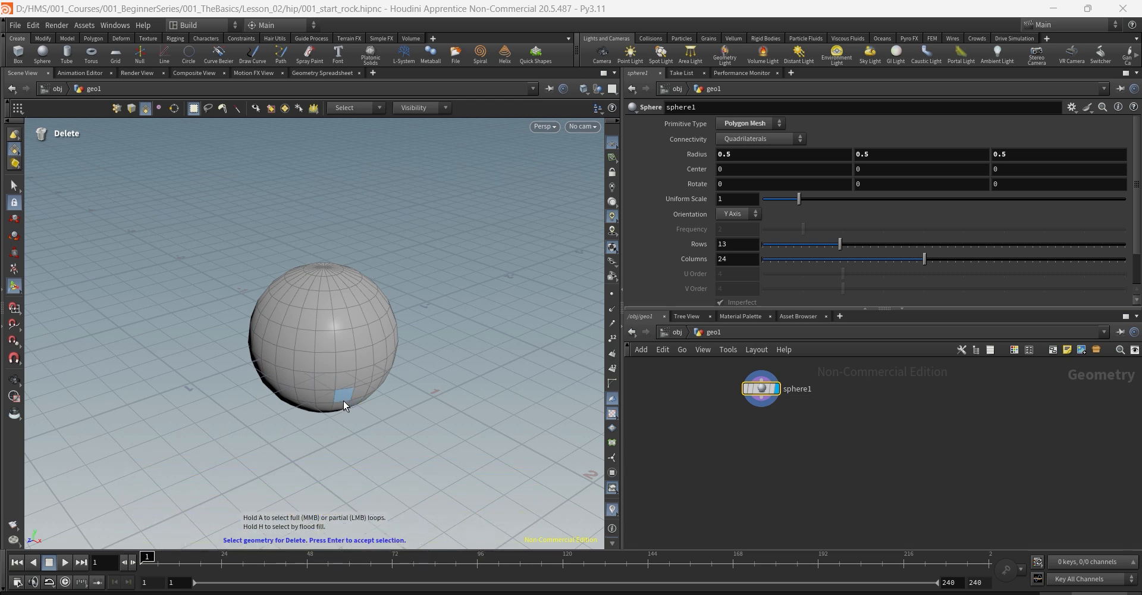
Step: Set sphere1's Rows to 26 and Columns to 48
mouse_move(759, 387)
double_click(736, 244)
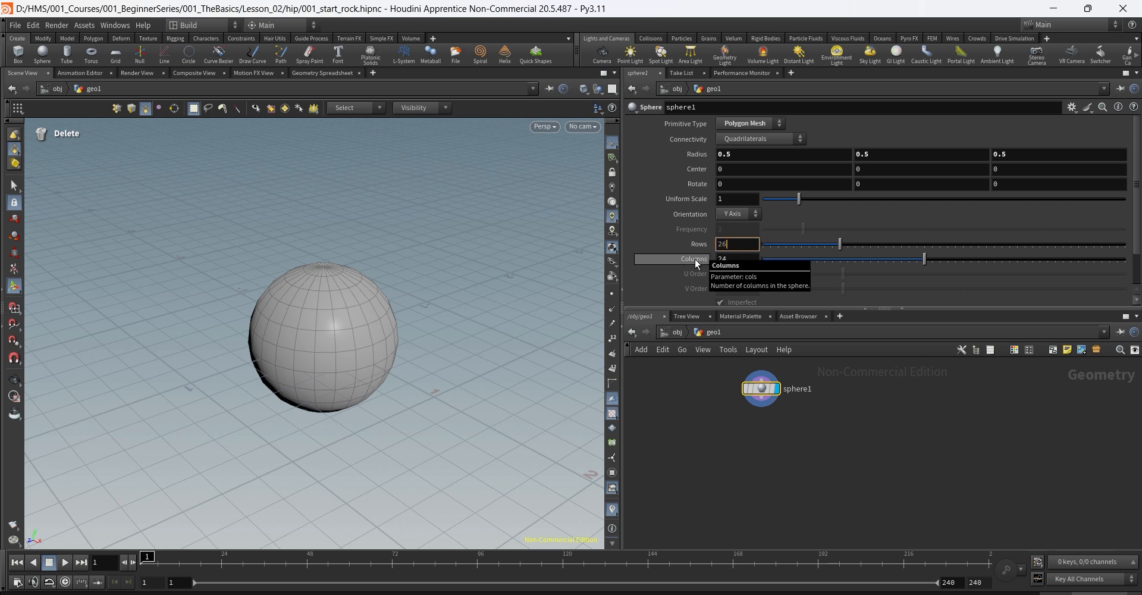
key("Return")
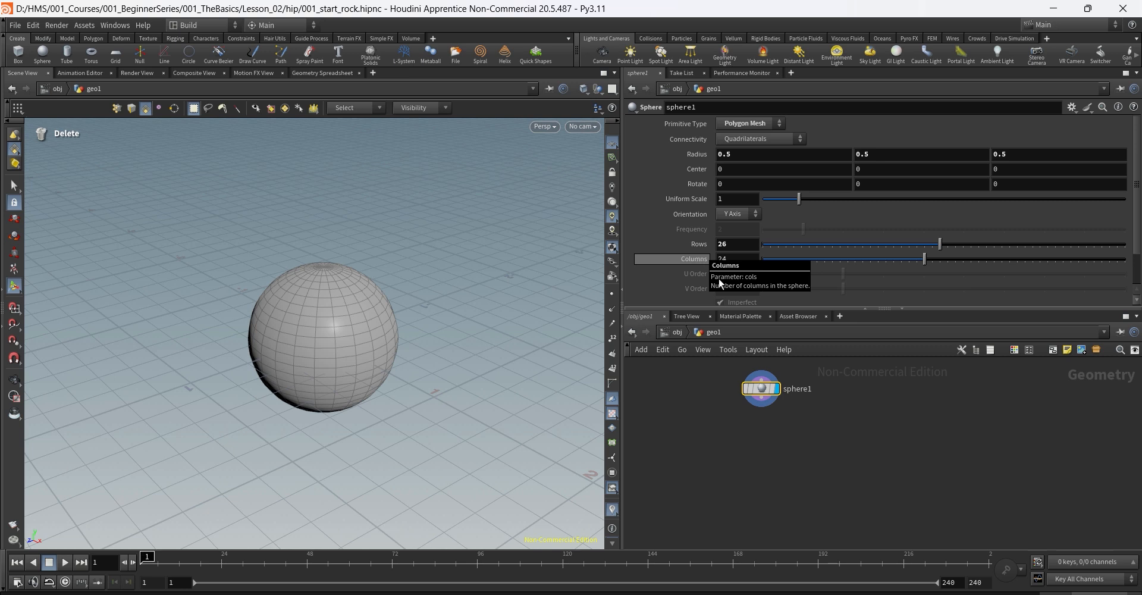
left_click(737, 256)
type("48")
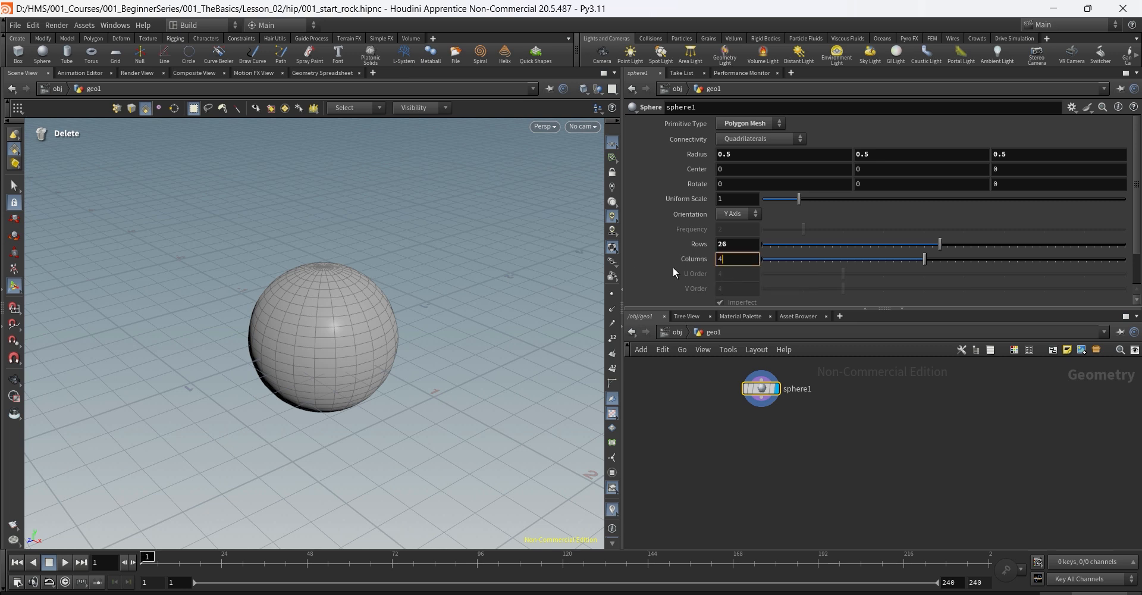
key("Return")
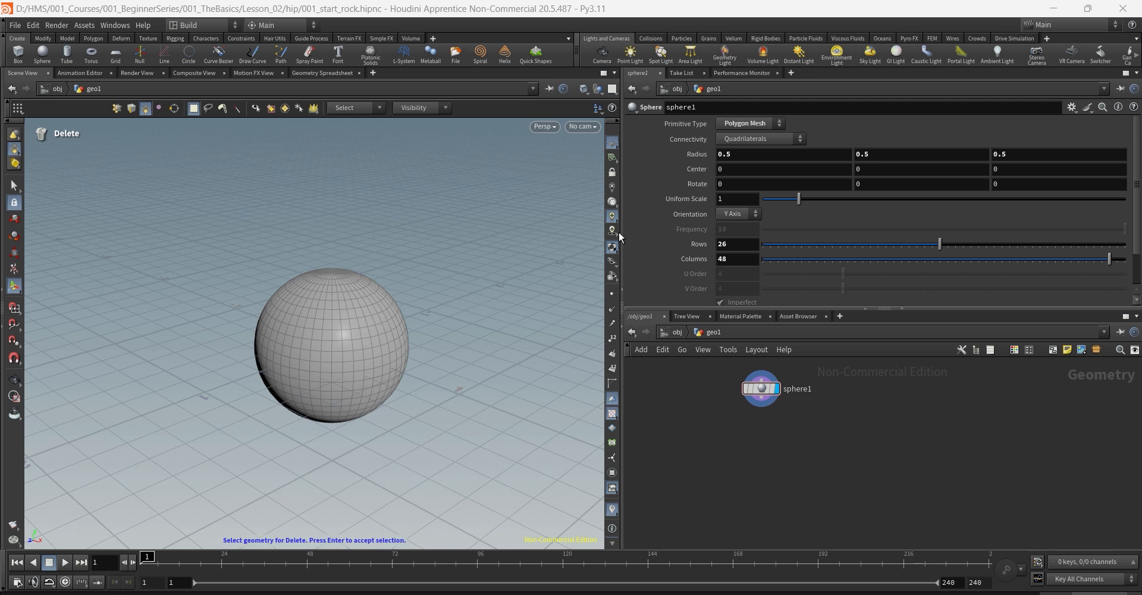
Step: Switch sphere1's Primitive Type to Polygon and settle its Frequency at 25
left_click(753, 124)
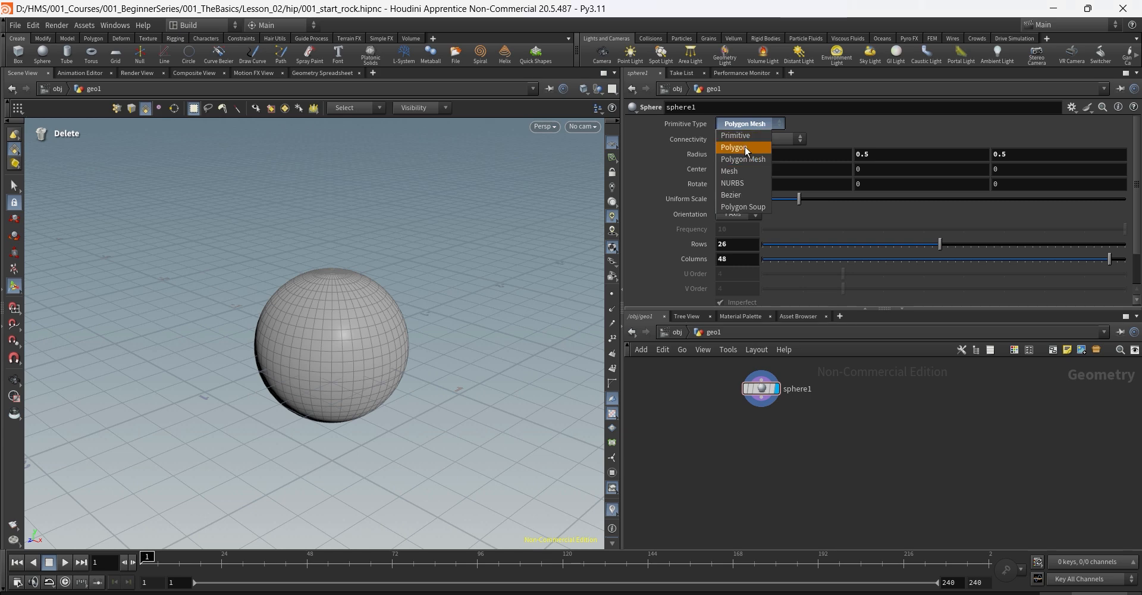
left_click(745, 147)
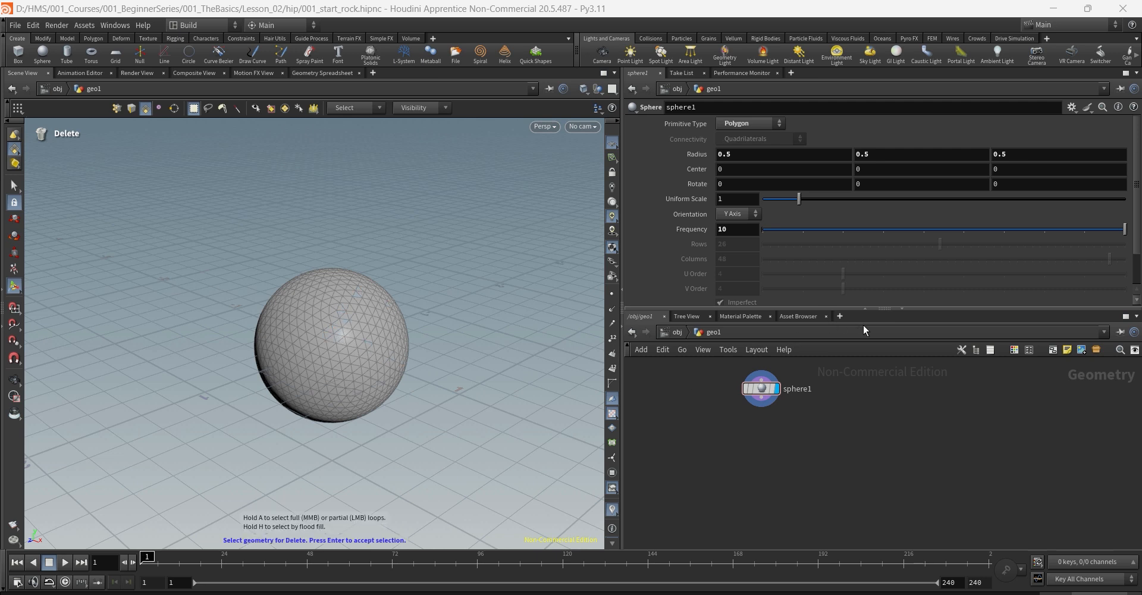
left_click_drag(1113, 230, 813, 242)
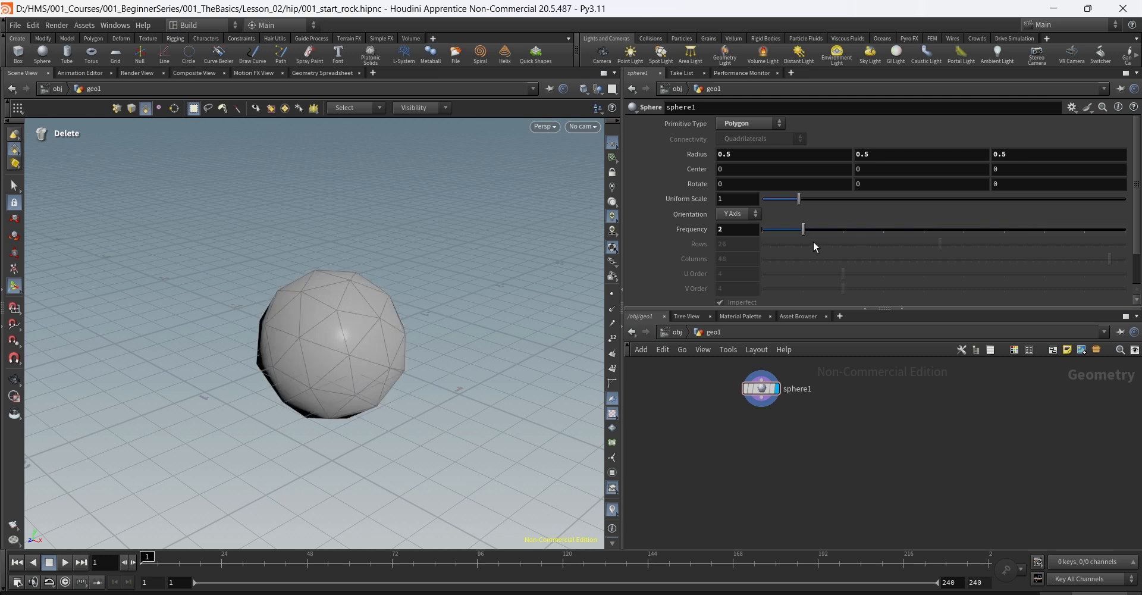
left_click(357, 301)
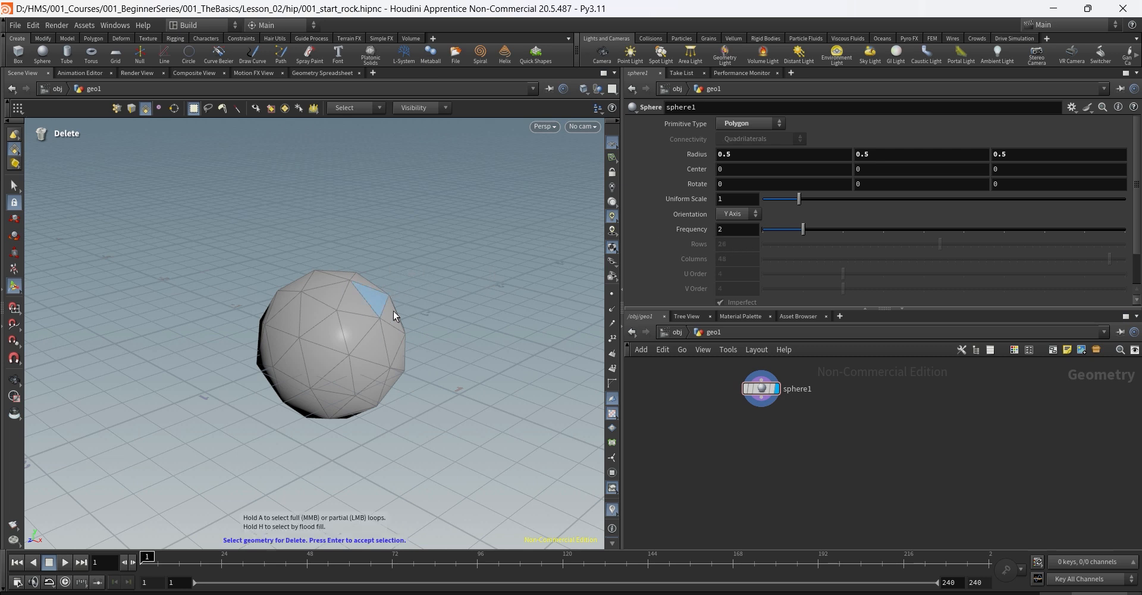
left_click_drag(801, 231, 1004, 230)
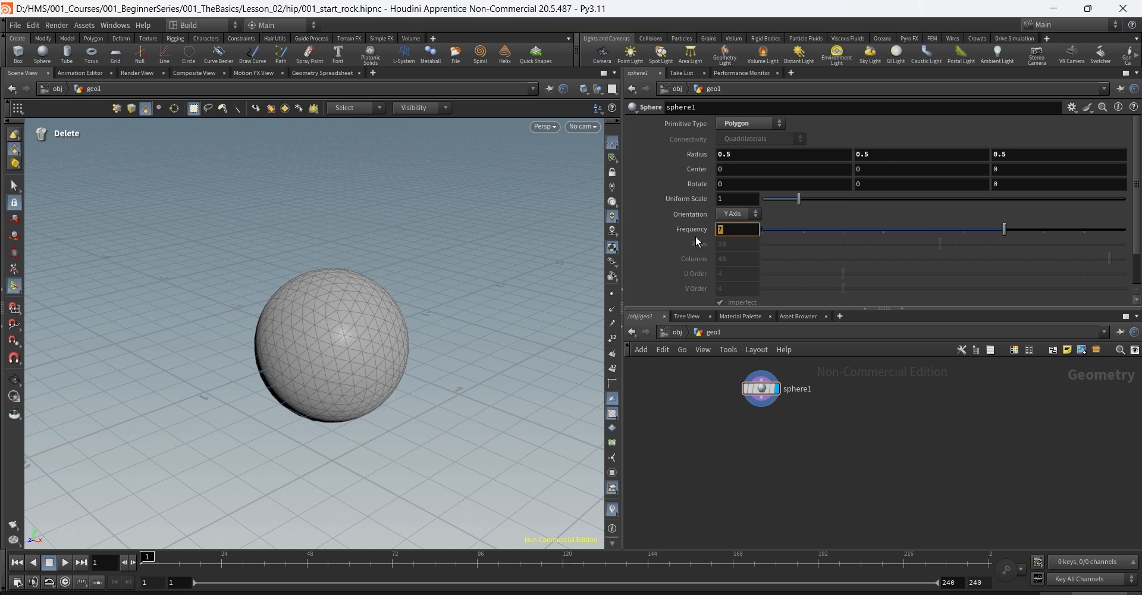
key("Return")
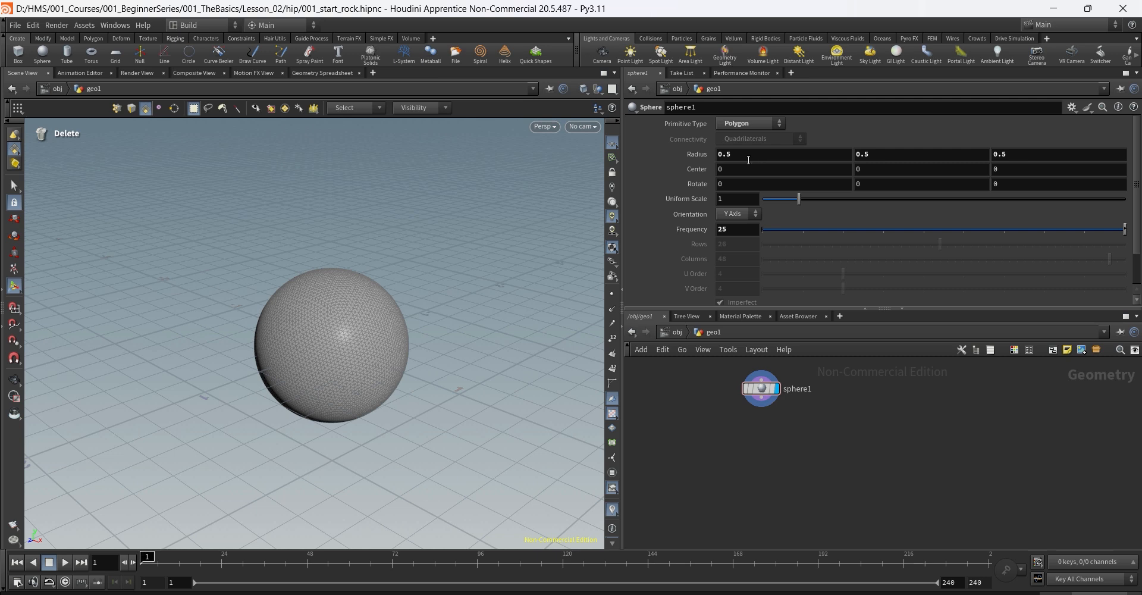
left_click_drag(763, 158, 719, 183)
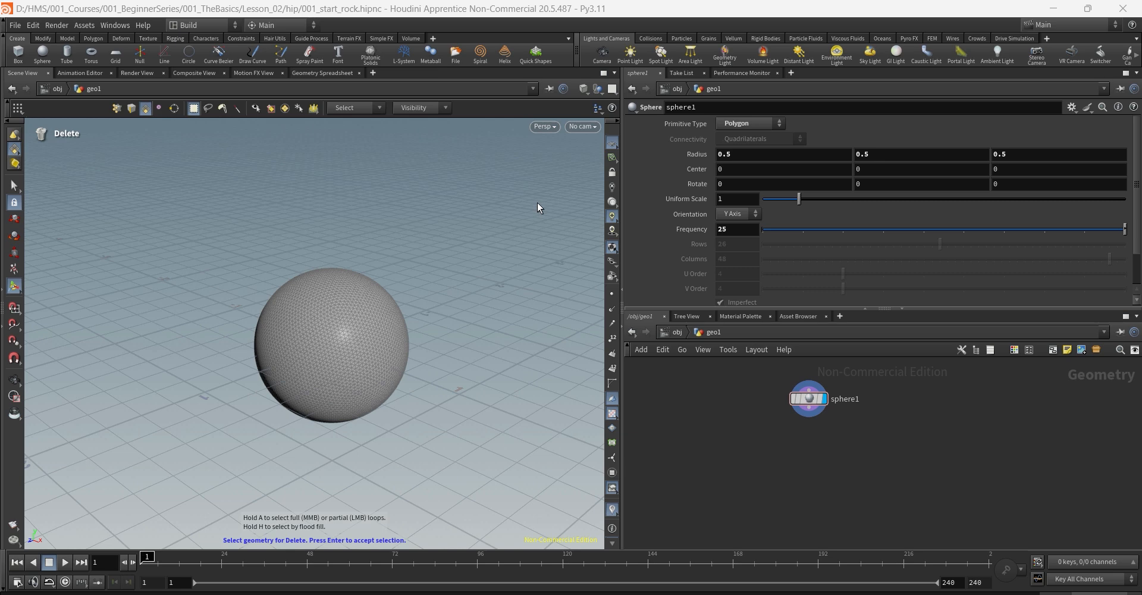
Step: Use Smooth Shaded display, add a Mountain node fed by sphere1, and display mountain1
left_click(582, 90)
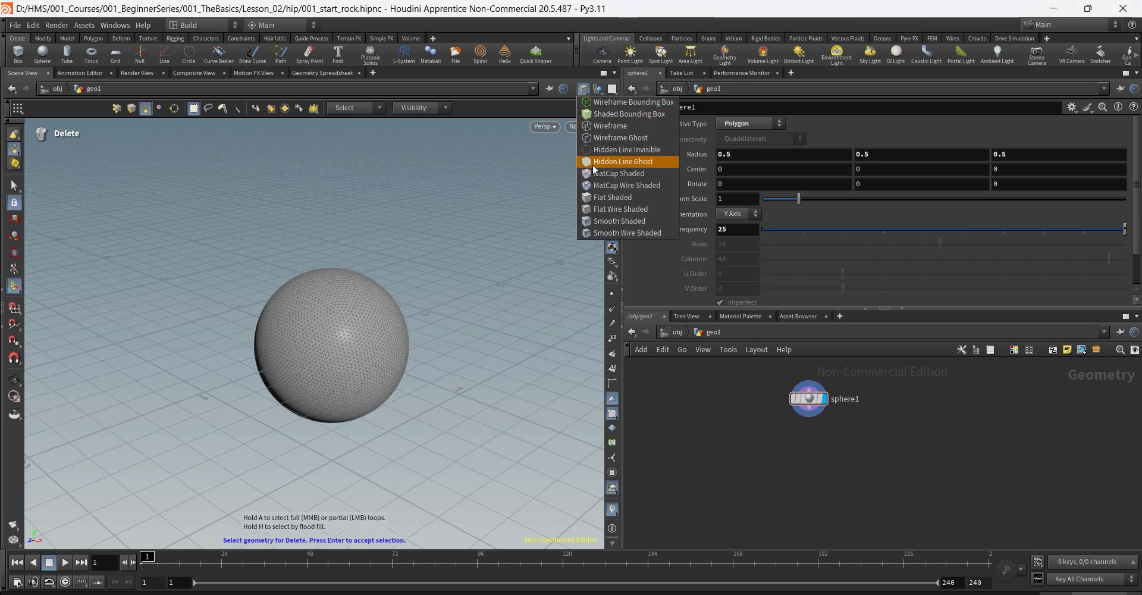
left_click(596, 222)
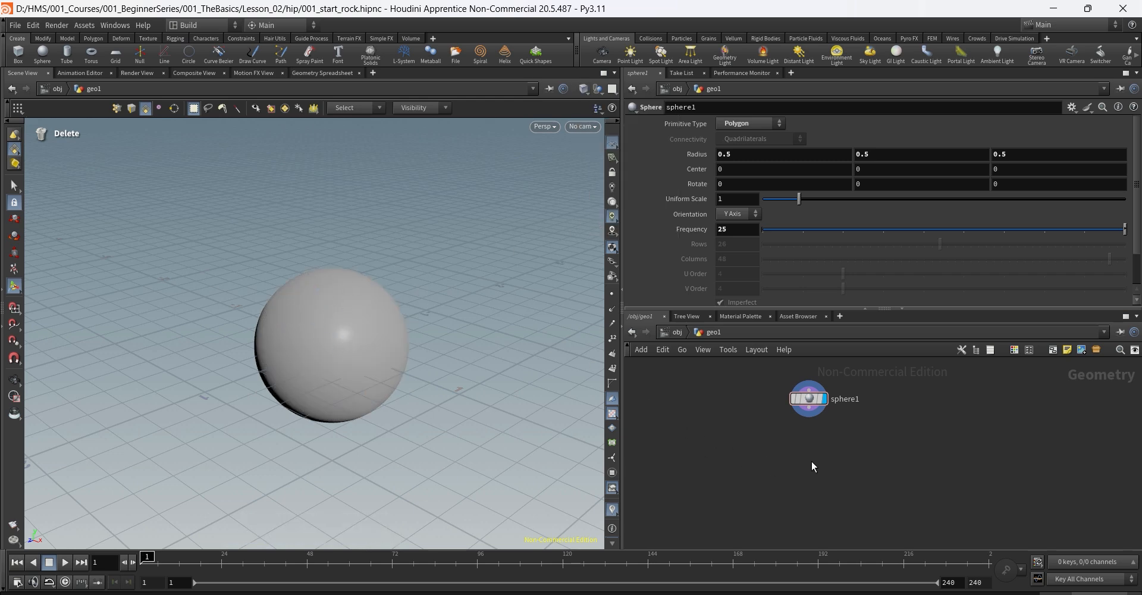
key("Tab")
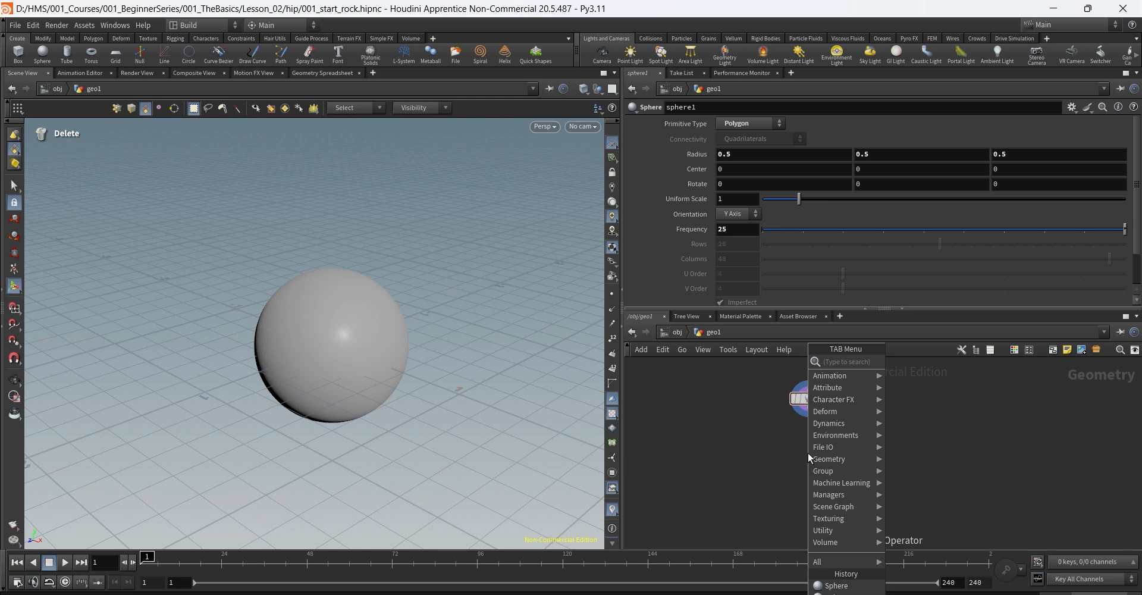
type("mount")
key("Escape")
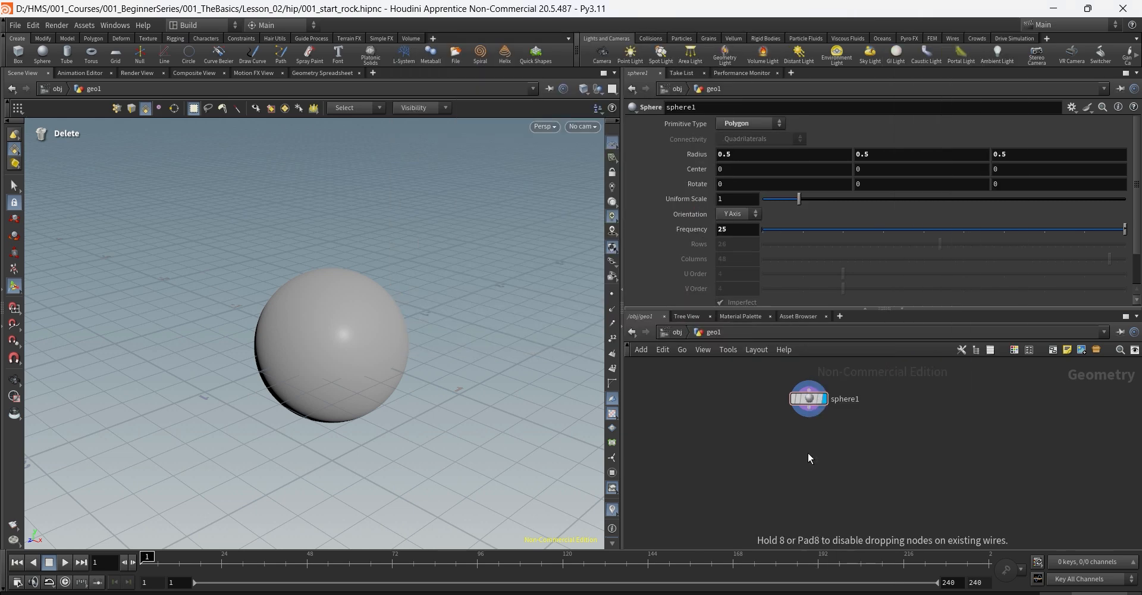
left_click(808, 452)
left_click_drag(810, 445, 809, 408)
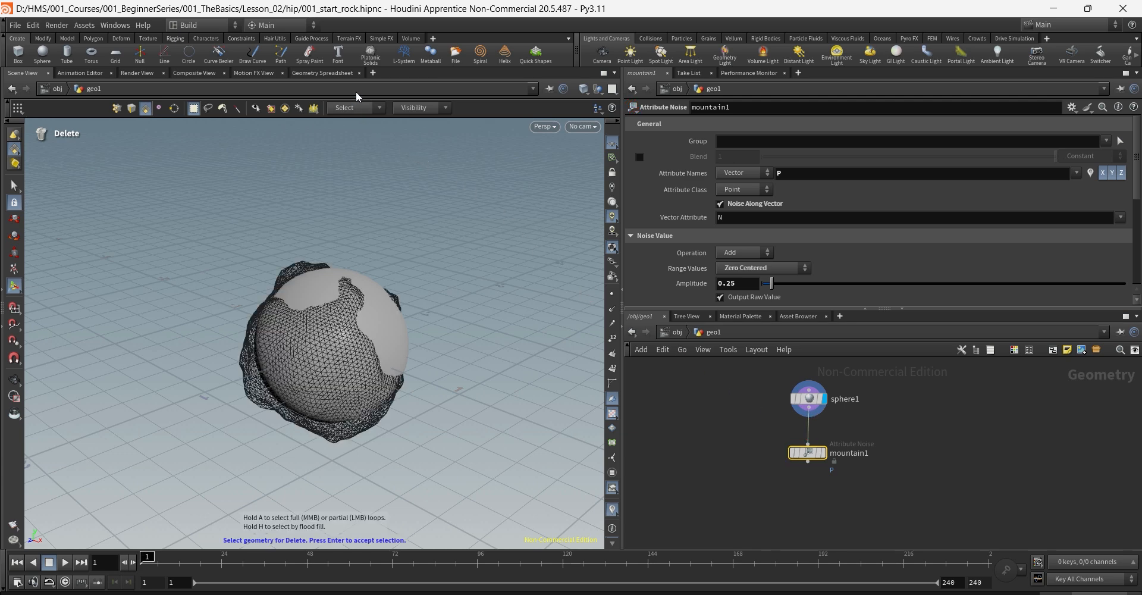
left_click(821, 456)
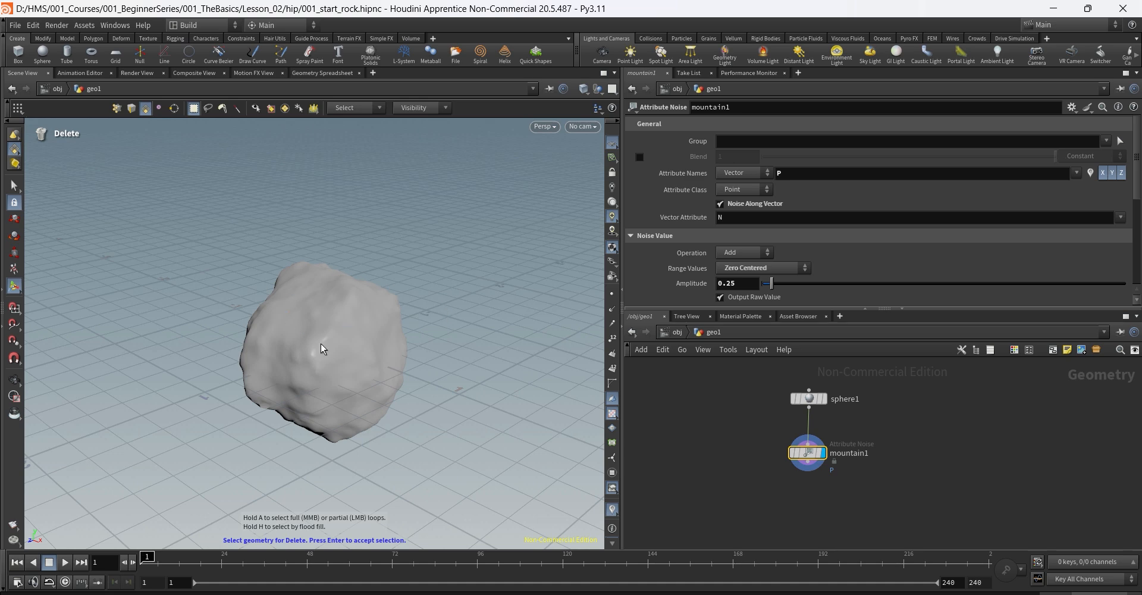
Step: Orbit the rock while experimenting with larger amplitude and element size on mountain1
key("Escape")
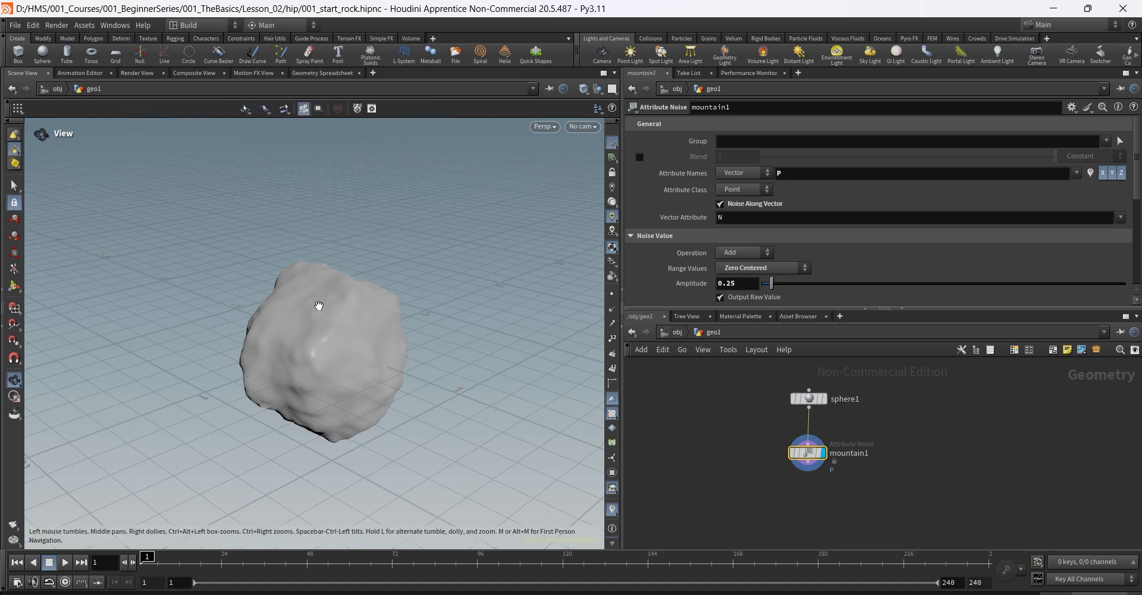
left_click_drag(319, 306, 417, 265)
key("Delete")
scroll(802, 213, "up", 2)
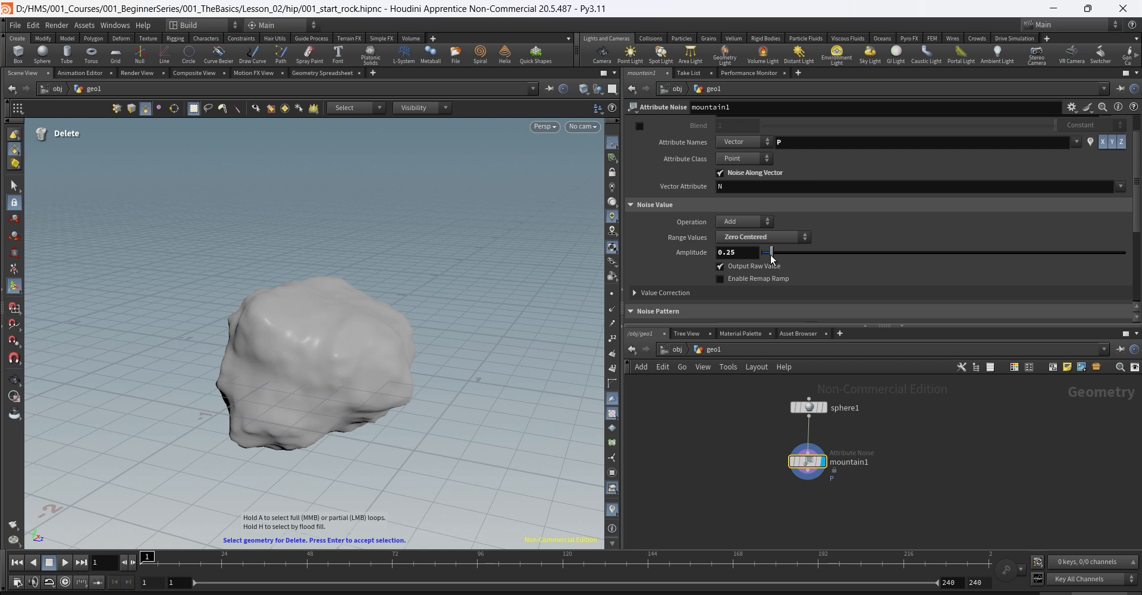
left_click_drag(772, 255, 802, 256)
scroll(817, 230, "down", 4)
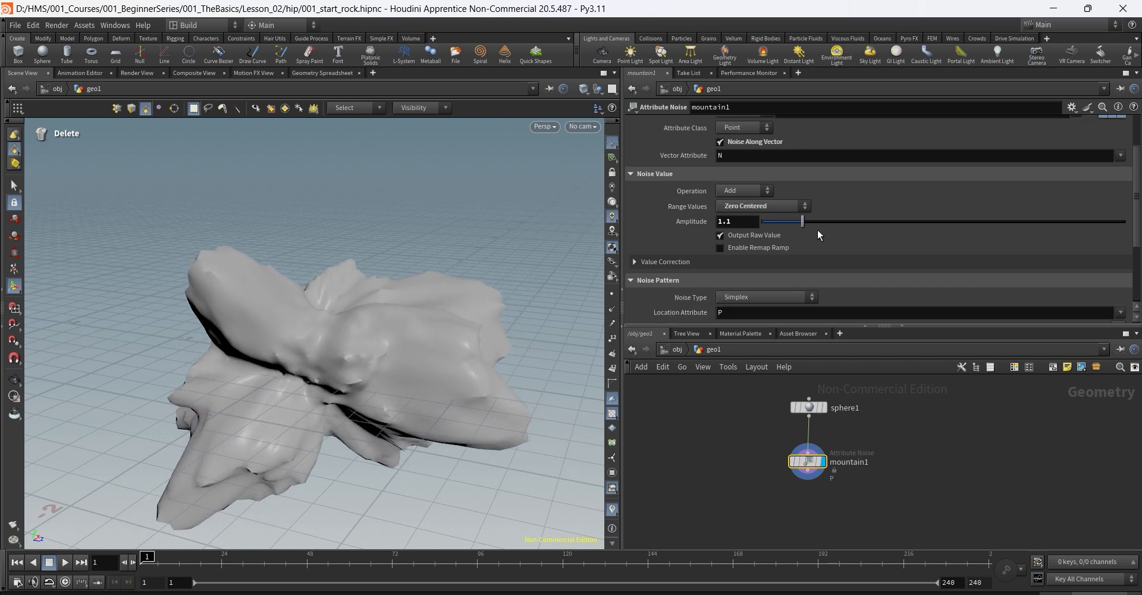
scroll(818, 233, "down", 2)
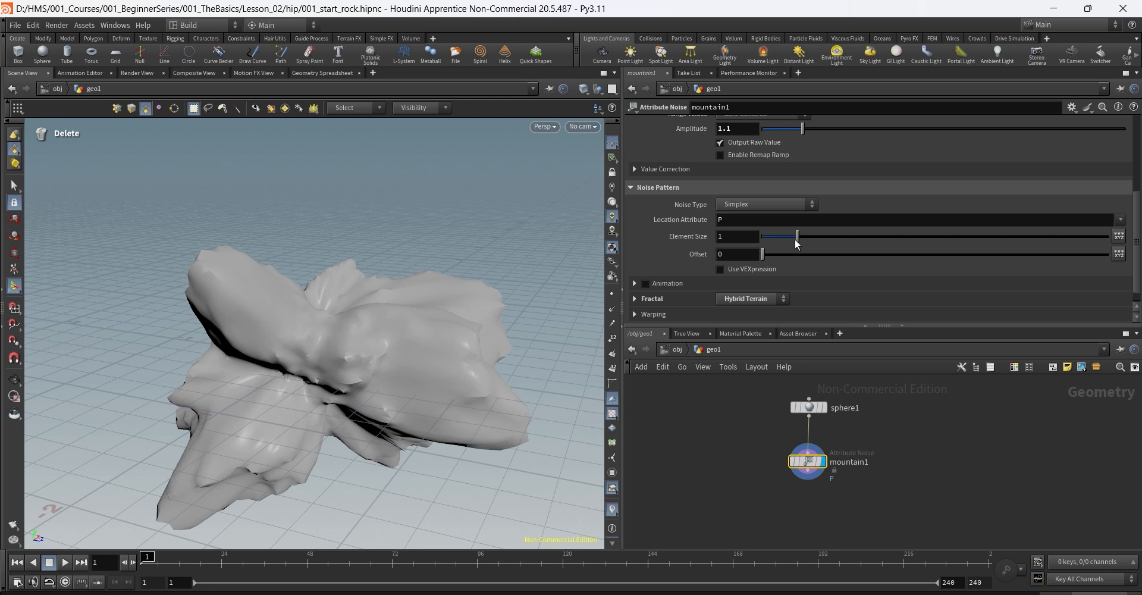
left_click_drag(798, 238, 833, 239)
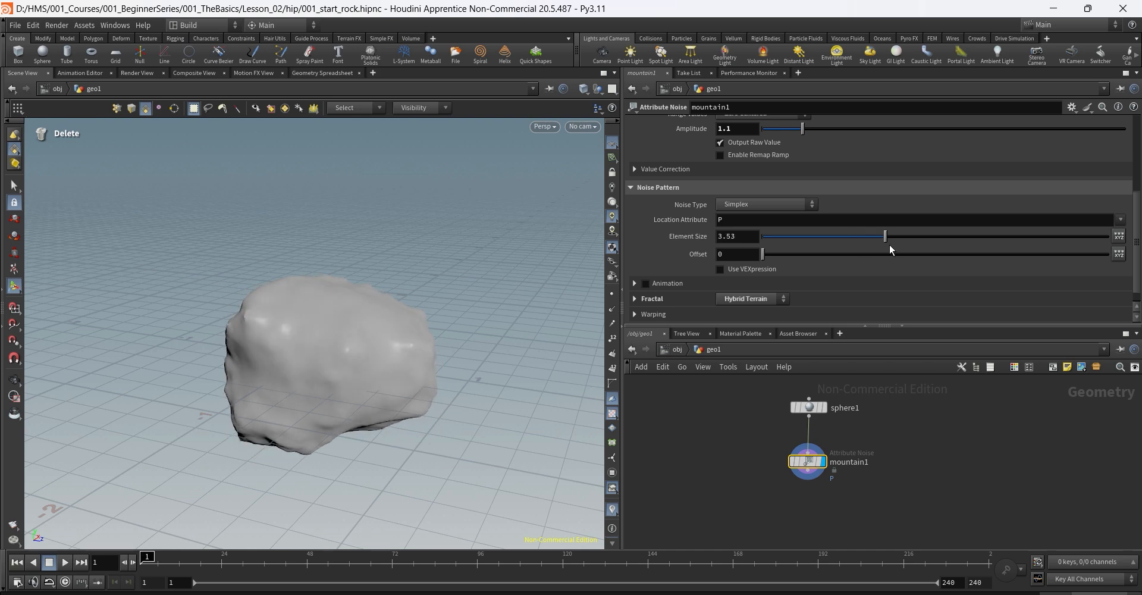
left_click_drag(912, 247, 774, 266)
scroll(834, 202, "up", 1)
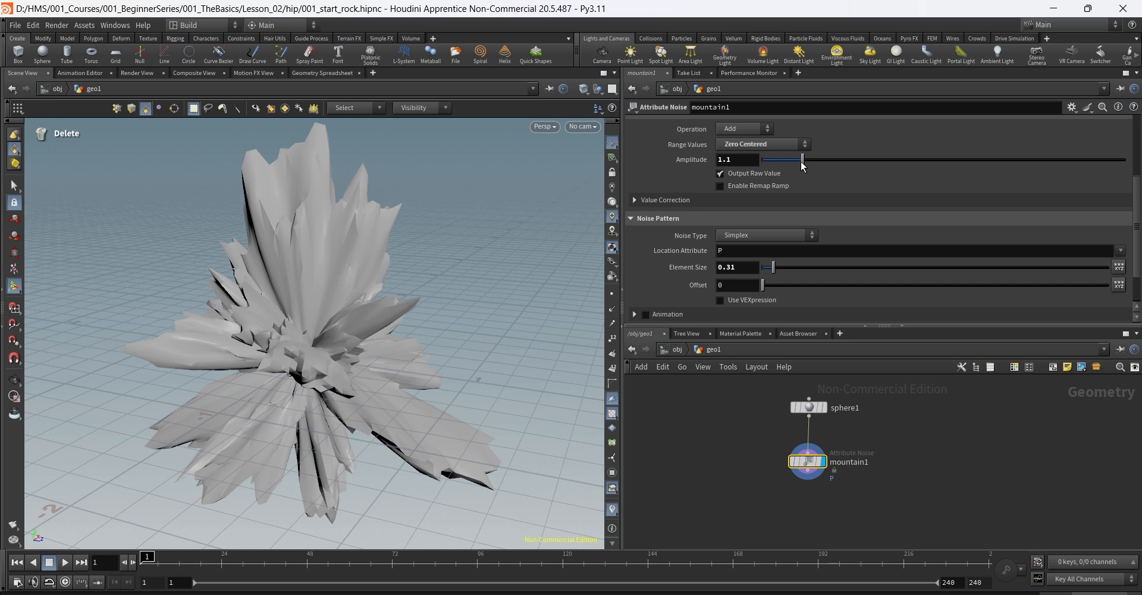
Step: Settle mountain1 on amplitude .31 and element size 1, checking the boulder from several angles
left_click_drag(802, 161, 767, 167)
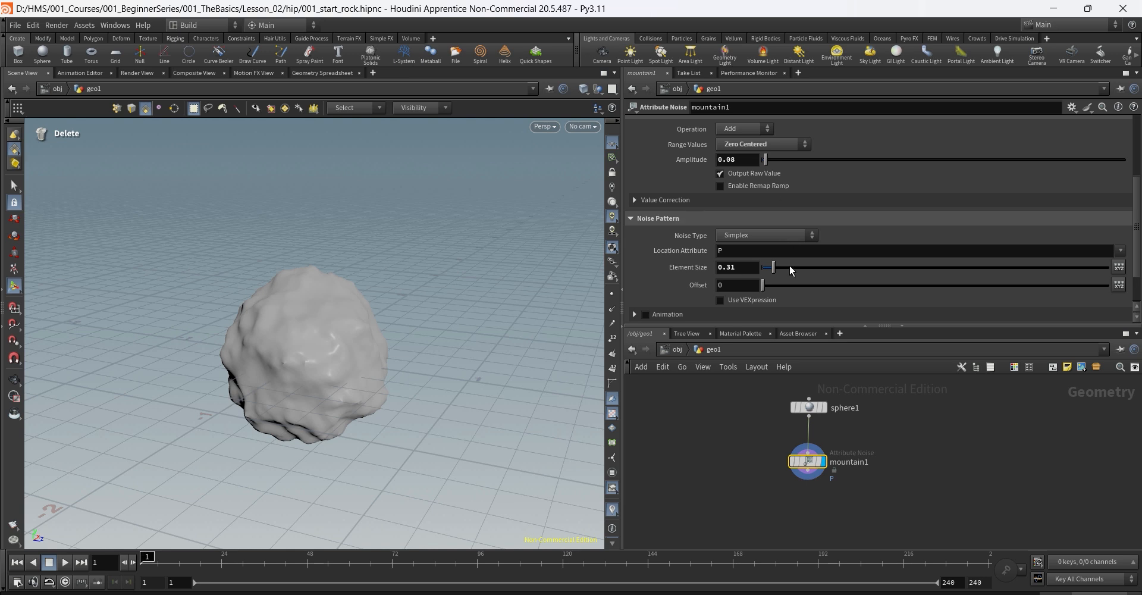
left_click_drag(790, 266, 770, 273)
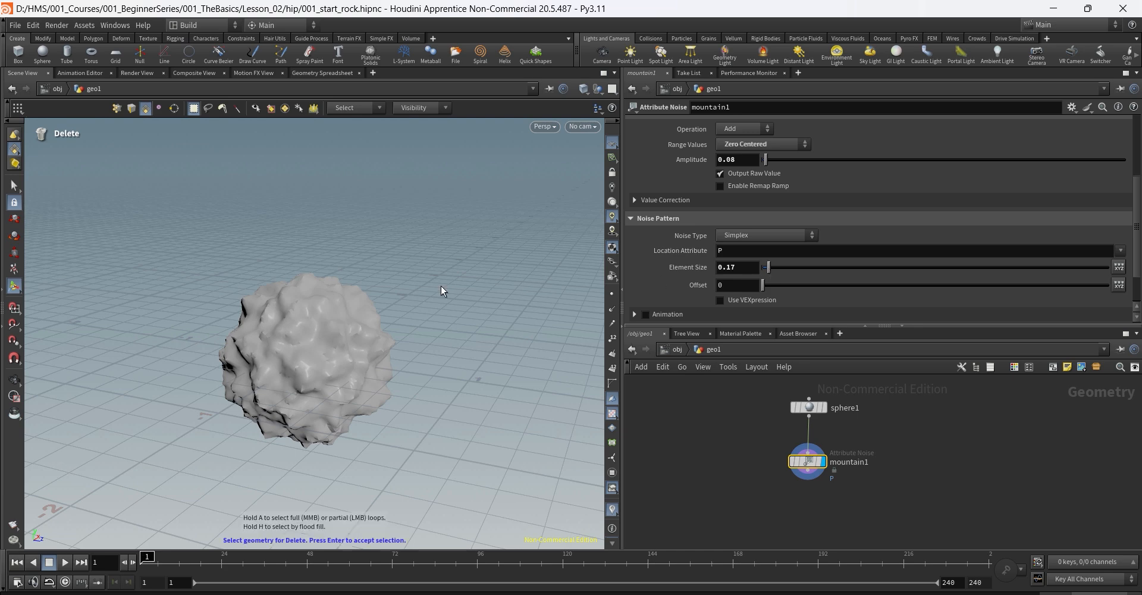
left_click_drag(442, 287, 476, 268, "alt")
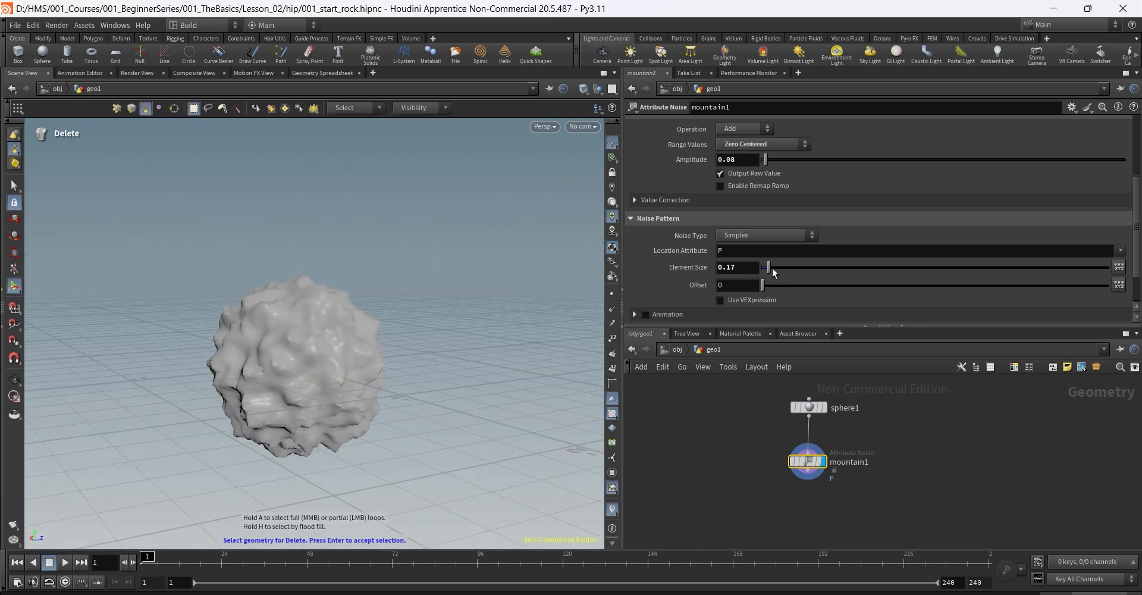
left_click_drag(772, 271, 795, 271)
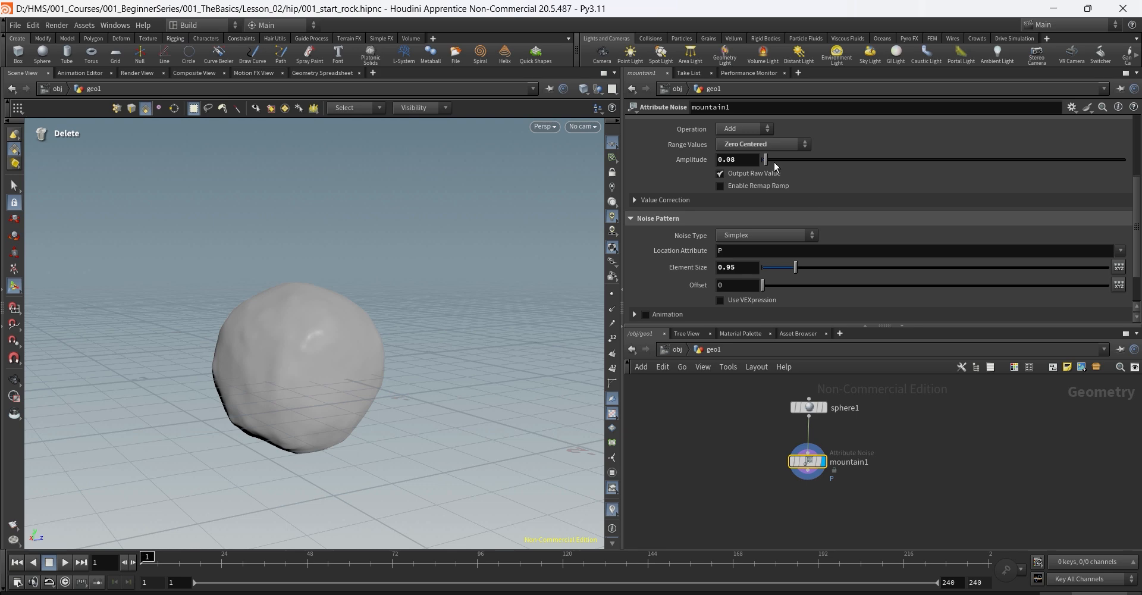
left_click_drag(775, 167, 796, 167)
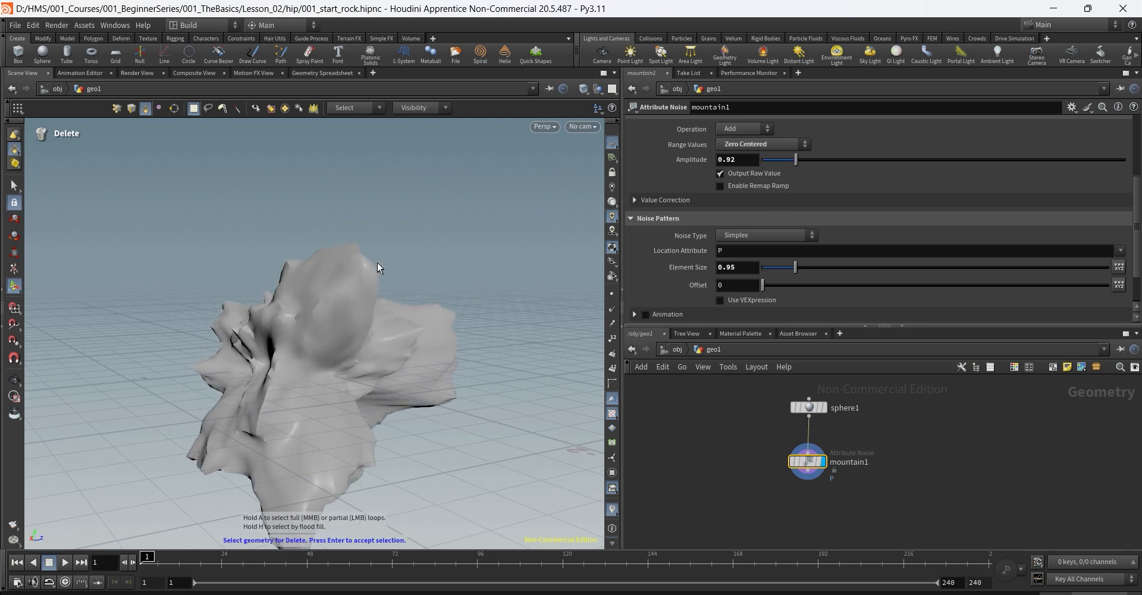
left_click_drag(395, 247, 295, 247, "alt")
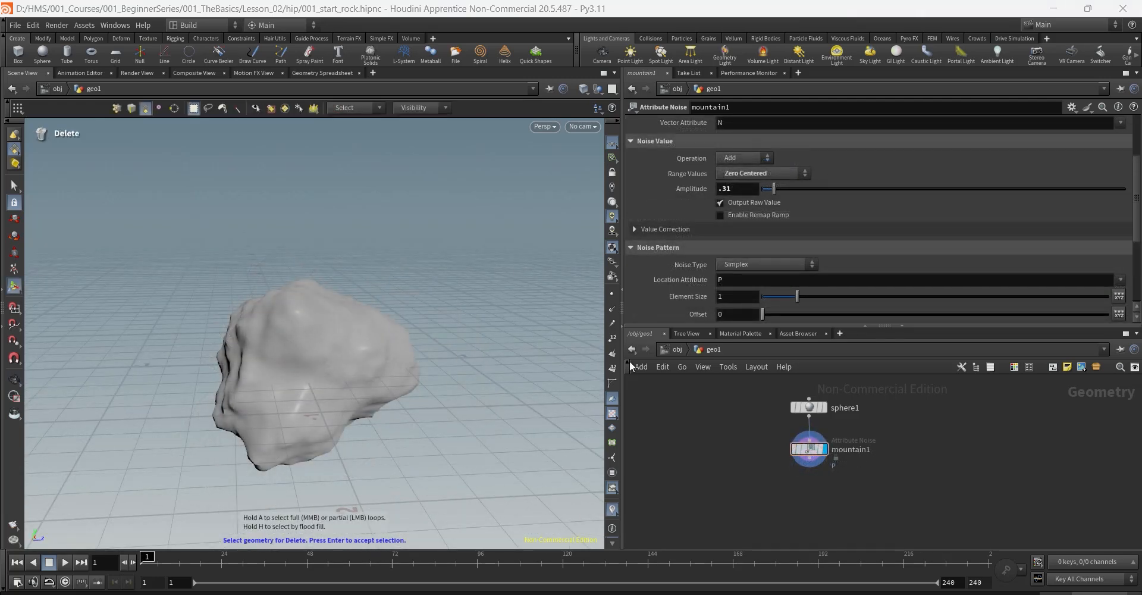
left_click(737, 189)
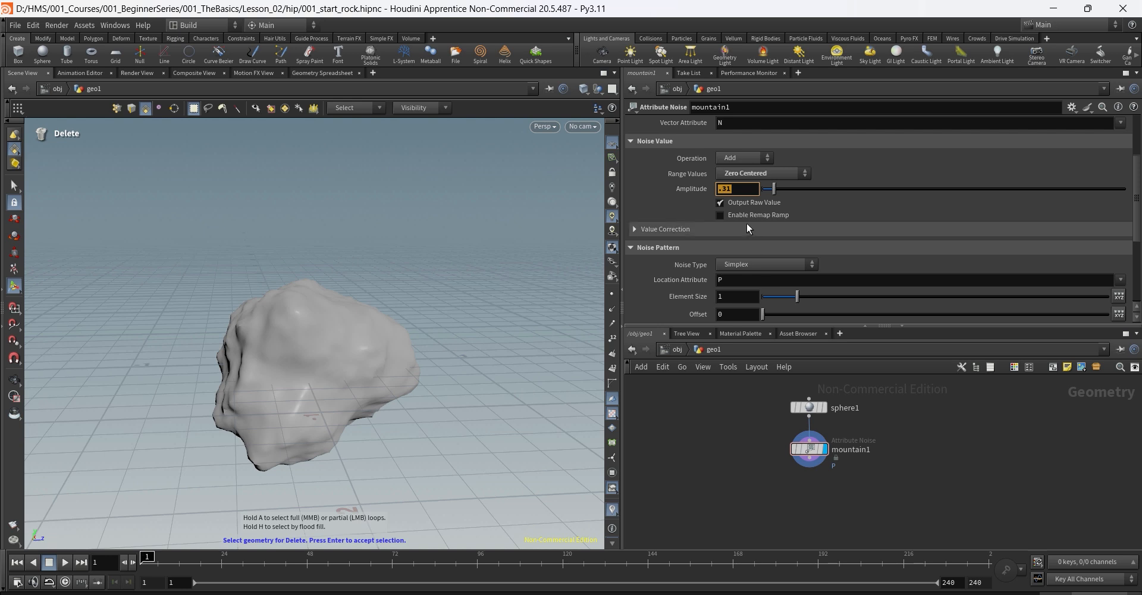
left_click(746, 188)
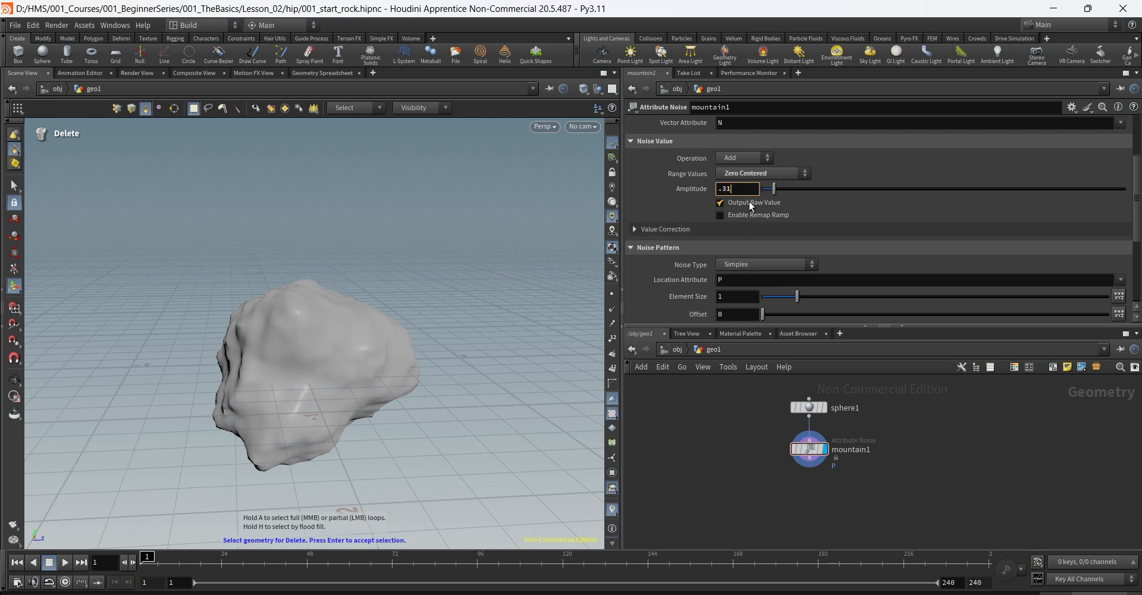
mouse_move(751, 206)
key("Return")
Step: Duplicate mountain1 as mountain2, wire it after mountain1, and set element size .1
mouse_move(810, 451)
left_click_drag(809, 449, 875, 492, "alt")
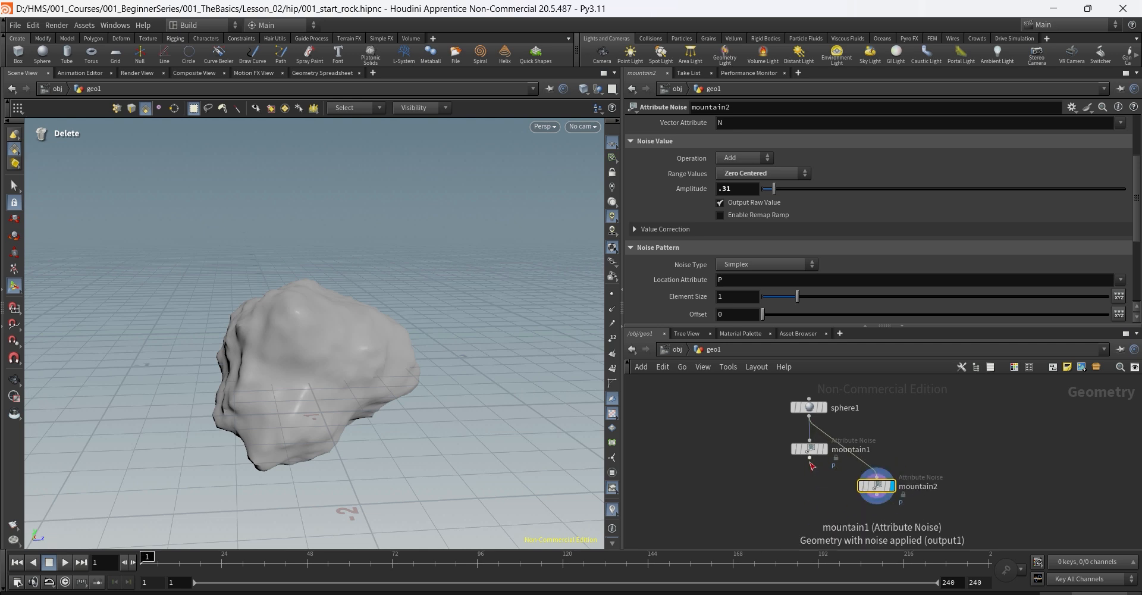
left_click_drag(809, 459, 808, 495)
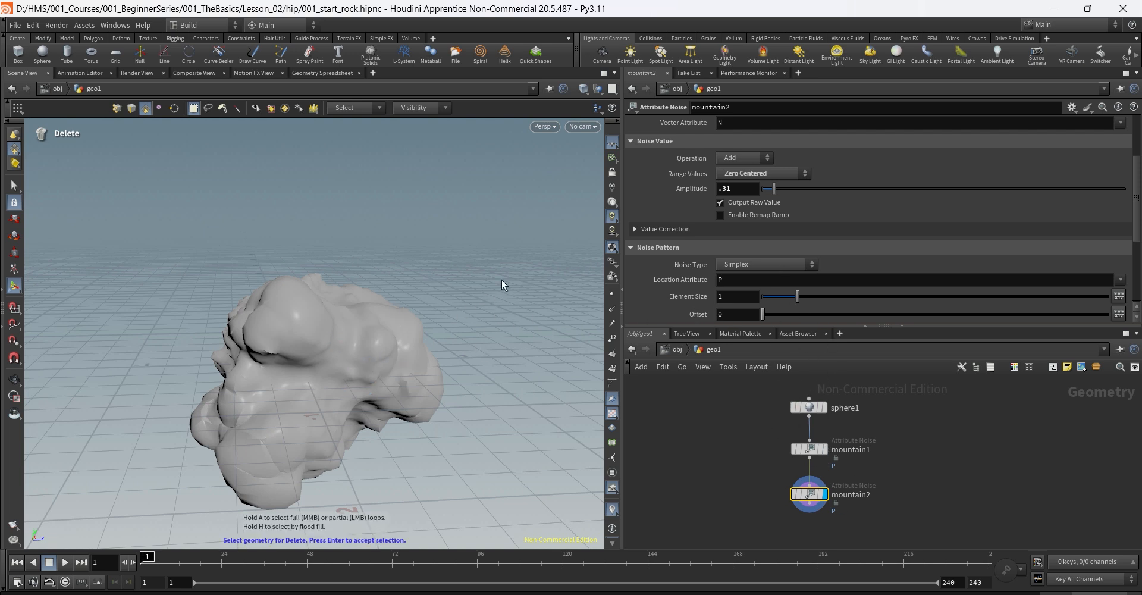
left_click(747, 189)
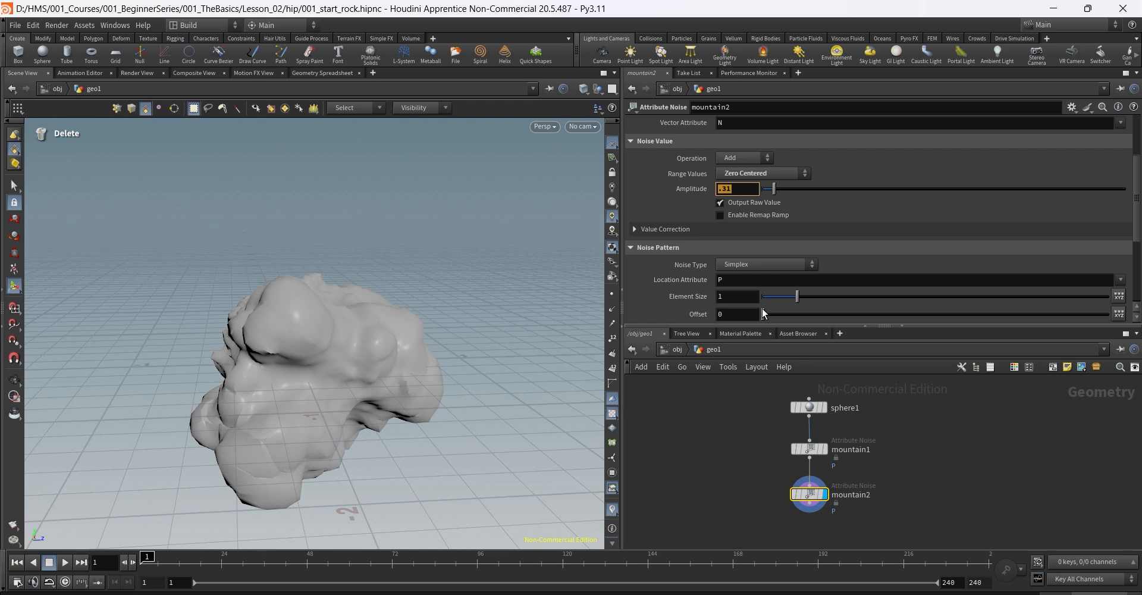
left_click_drag(797, 297, 778, 304)
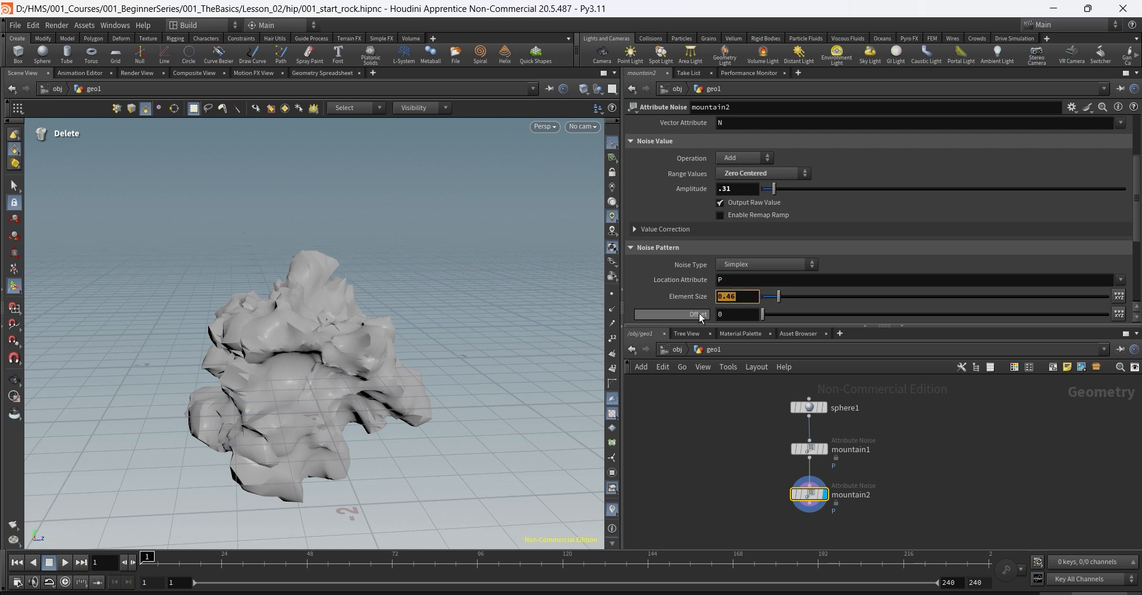
type(".1")
key("Return")
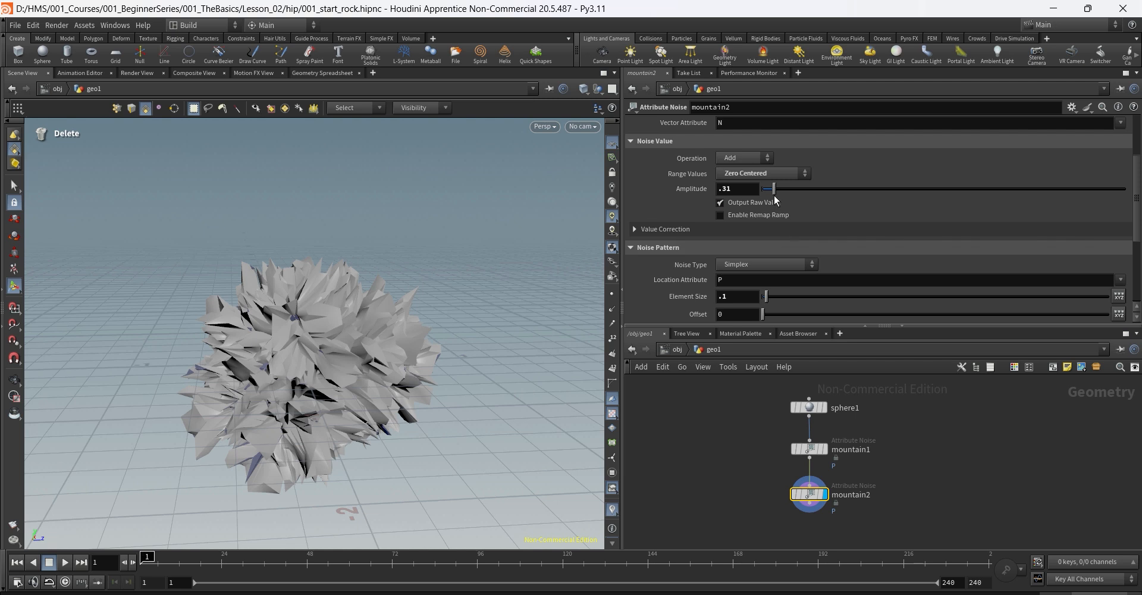
Step: Bring mountain2's amplitude from .02 down to .01, orbiting to inspect the fine detail
left_click(743, 192)
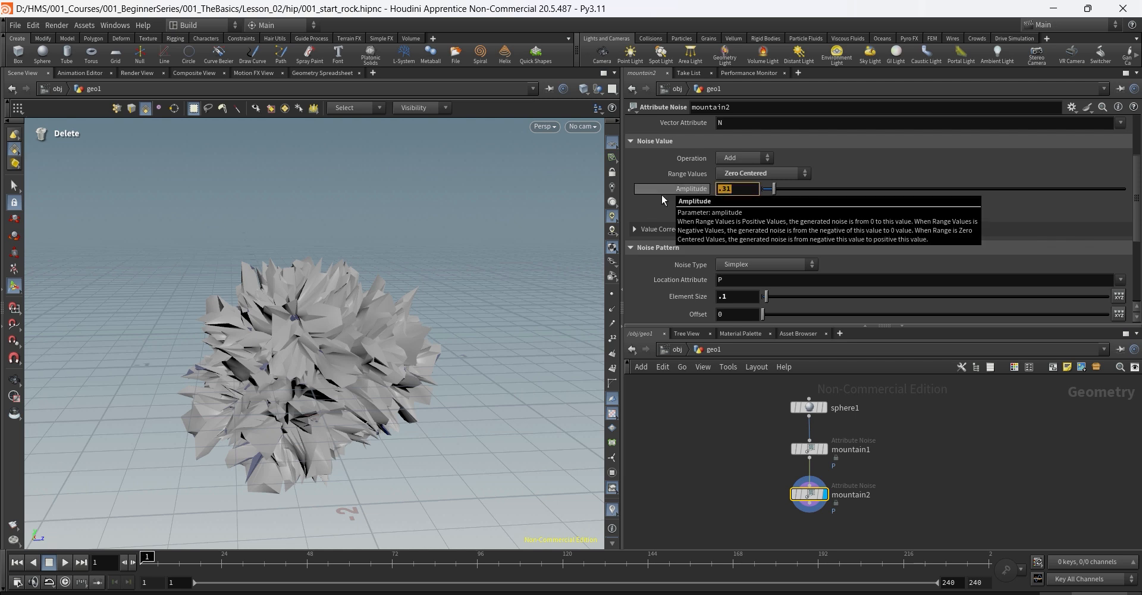
type(".0")
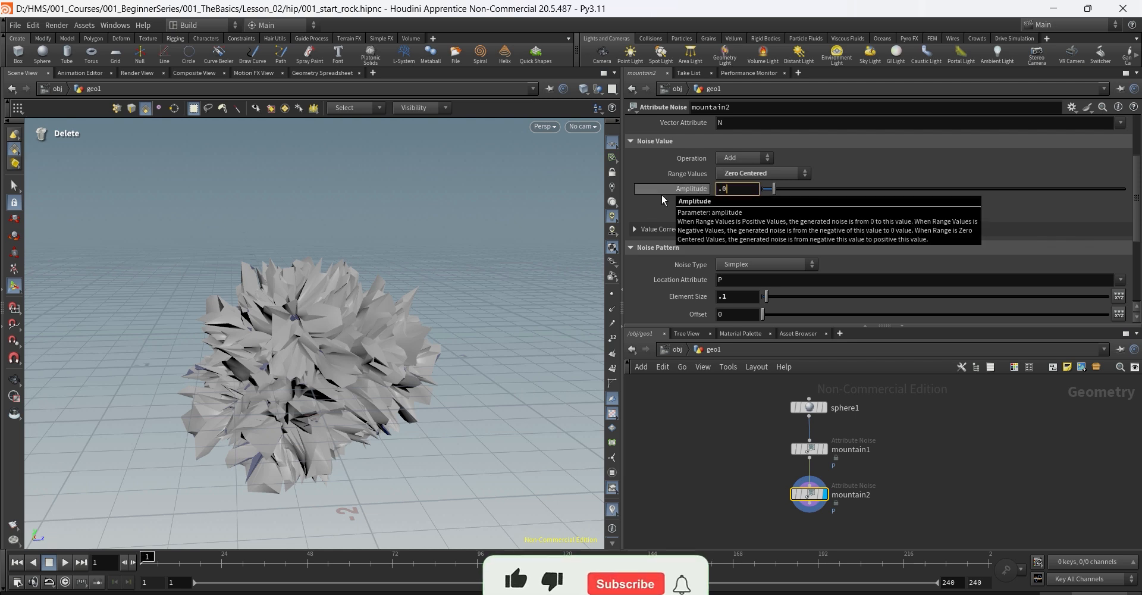
type("2")
key("Return")
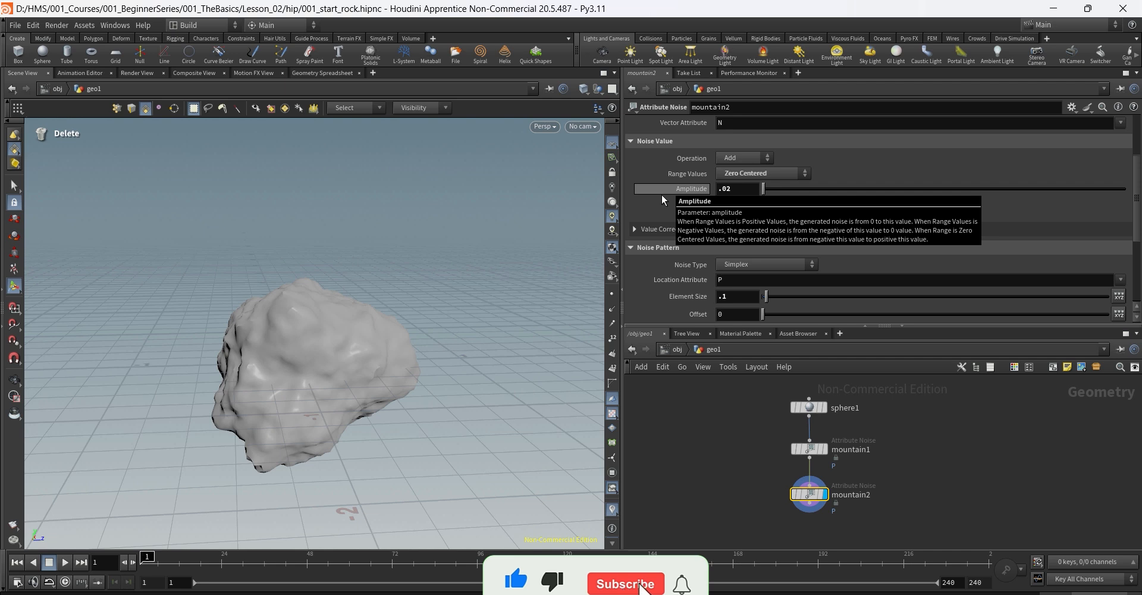
left_click_drag(725, 190, 747, 195)
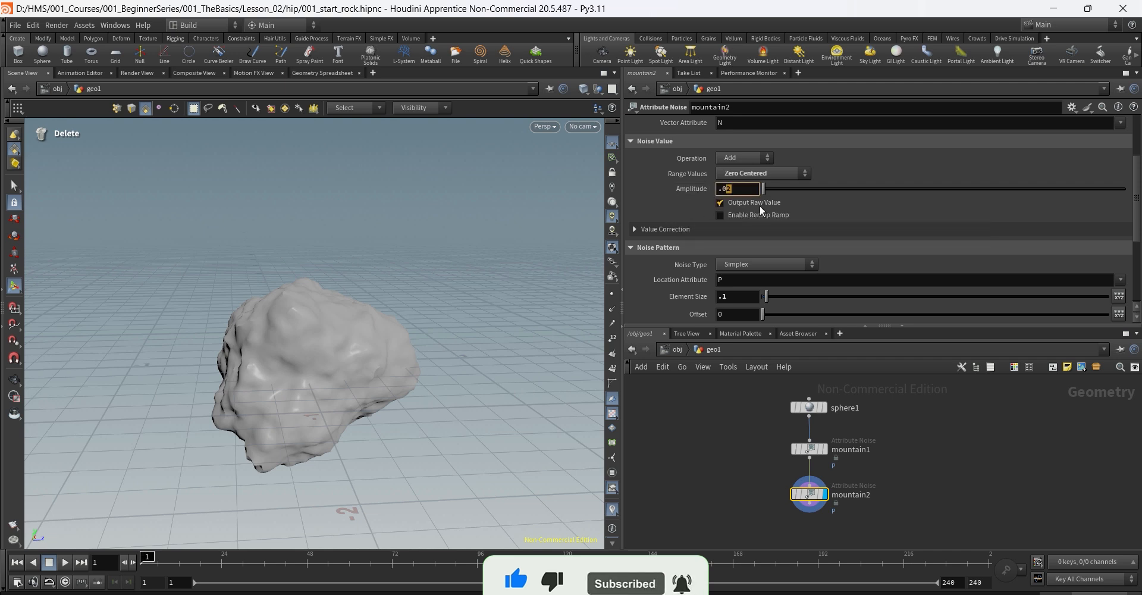
type("1")
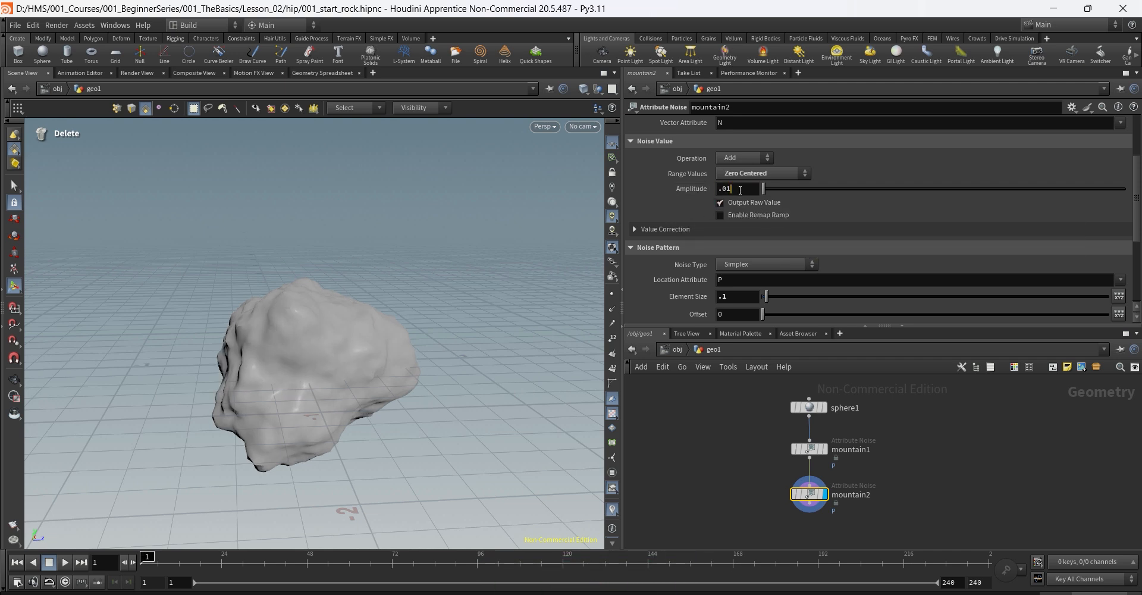
type("15")
key("Return")
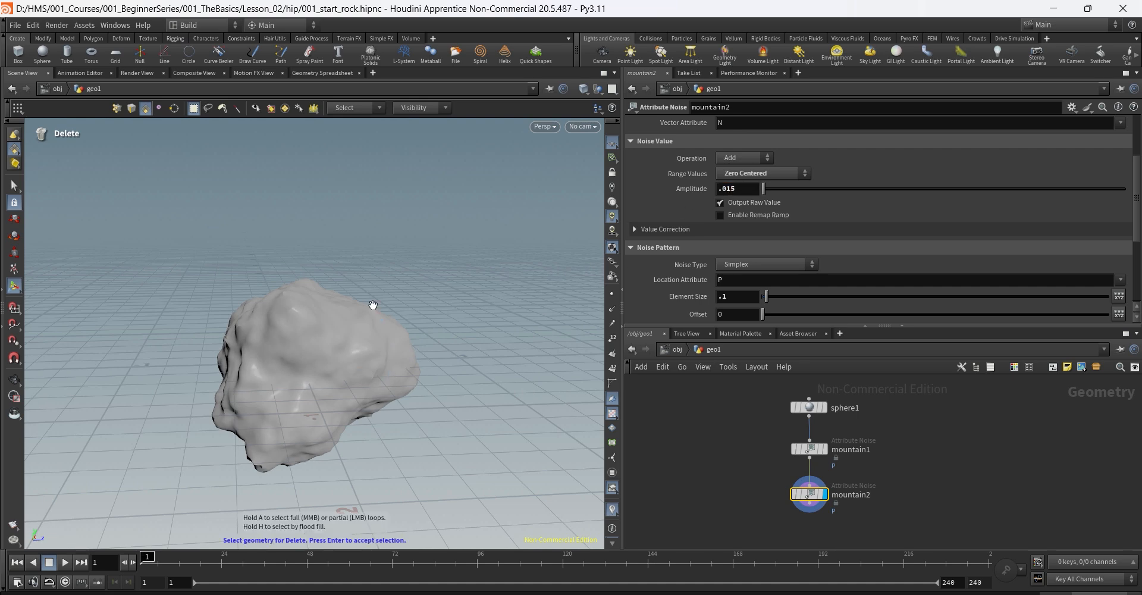
key("Escape")
left_click_drag(372, 305, 525, 297)
left_click(744, 189)
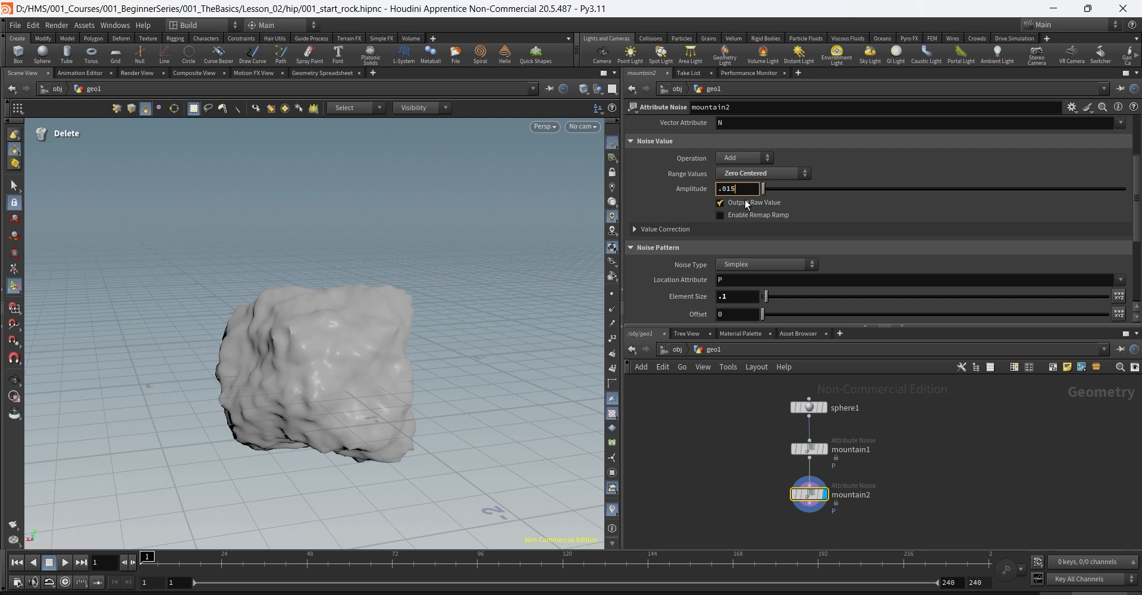
key("BackSpace")
key("Return")
key("Escape")
left_click_drag(510, 327, 275, 293)
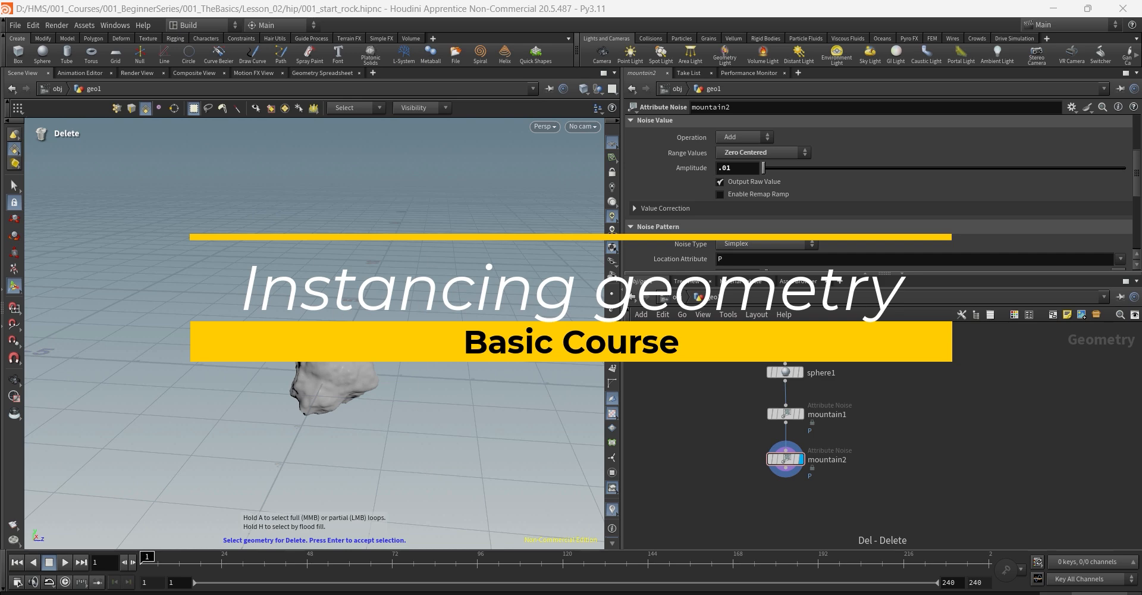
Step: Add a box1 node sized 7 by 4 by 20
scroll(220, 309, "down", 5)
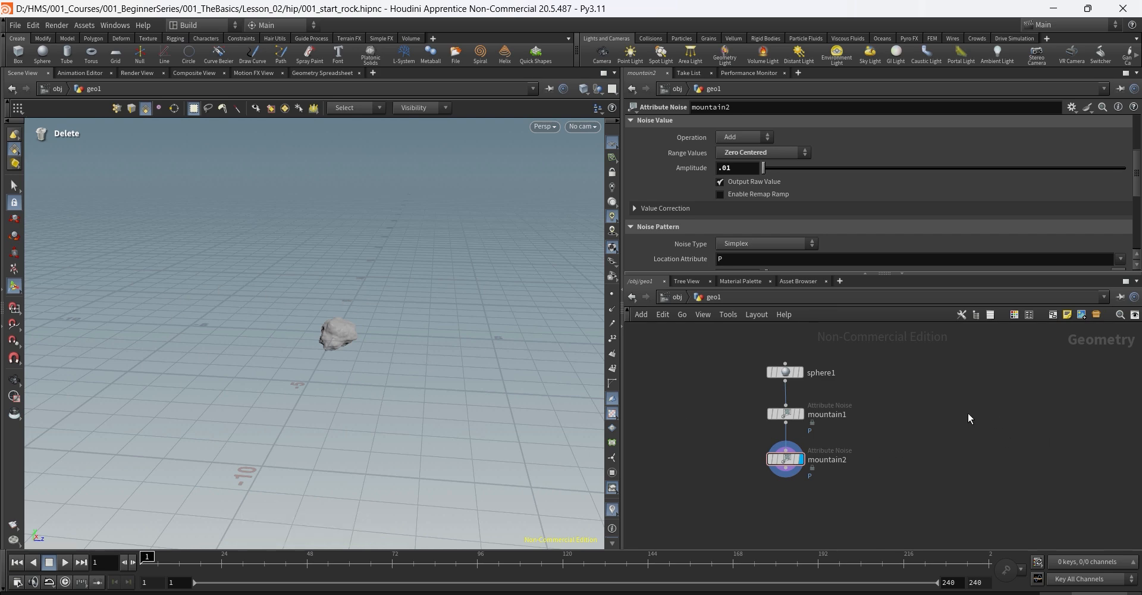
key("Tab")
type("box")
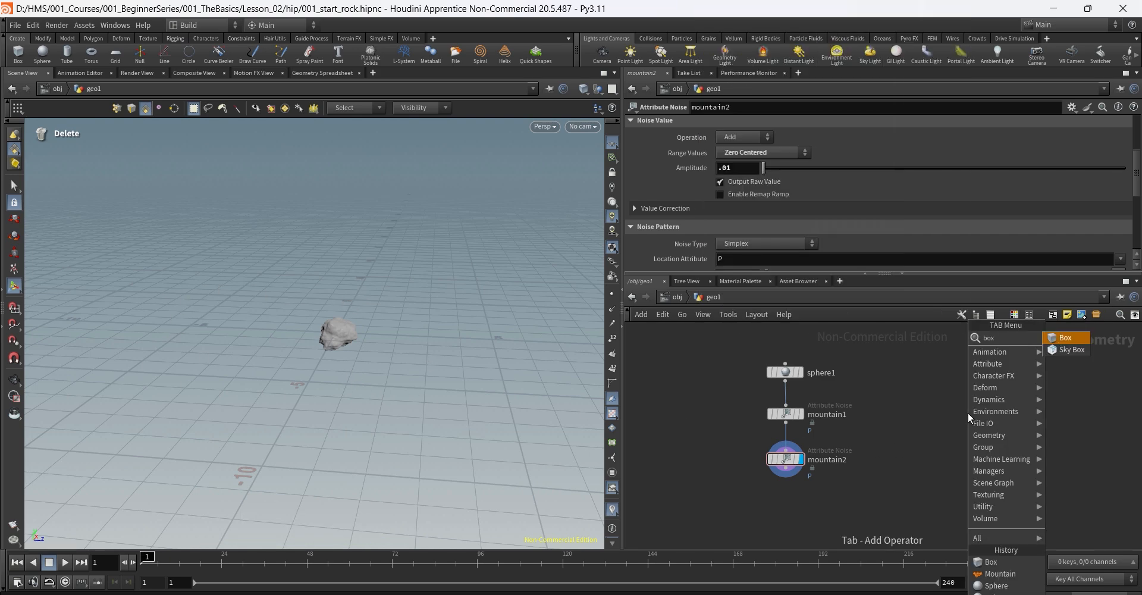
key("Return")
left_click(968, 412)
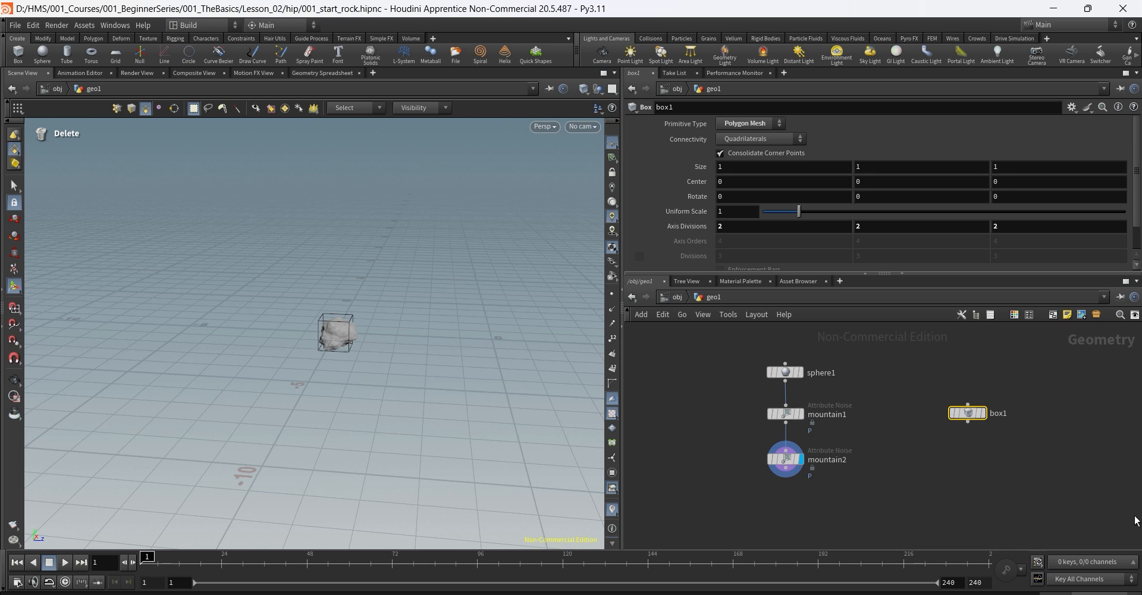
left_click(754, 168)
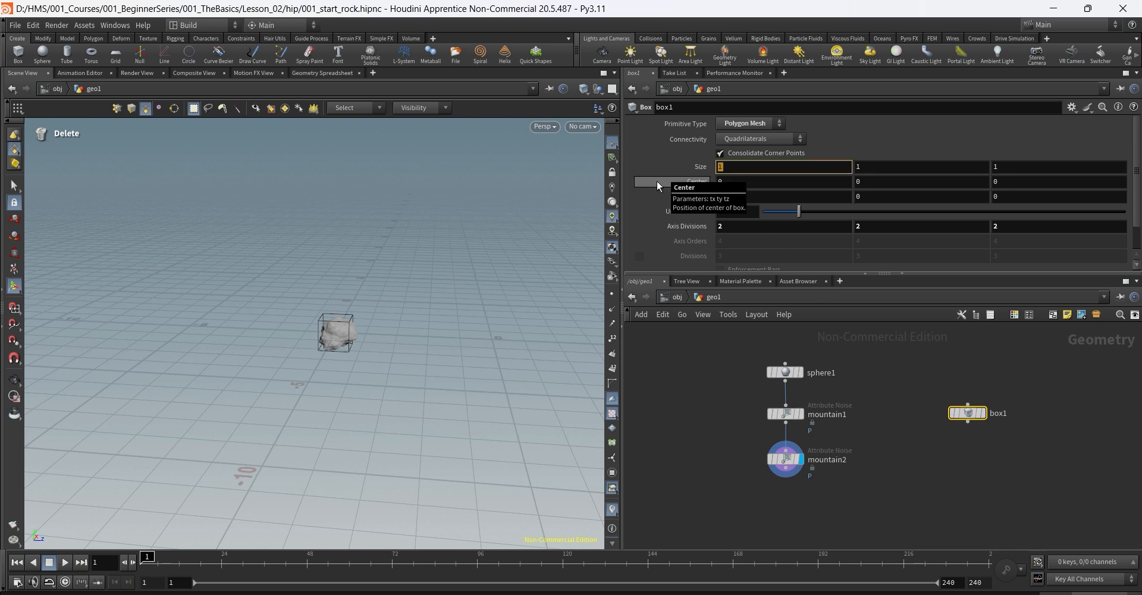
type("7")
key("Tab")
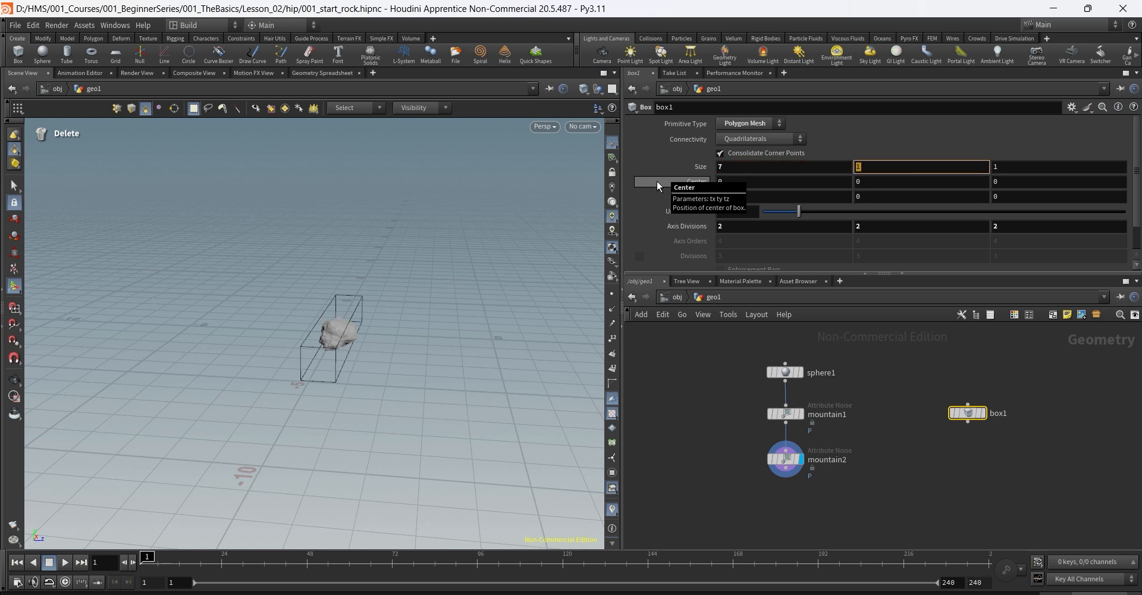
type("4")
key("Tab")
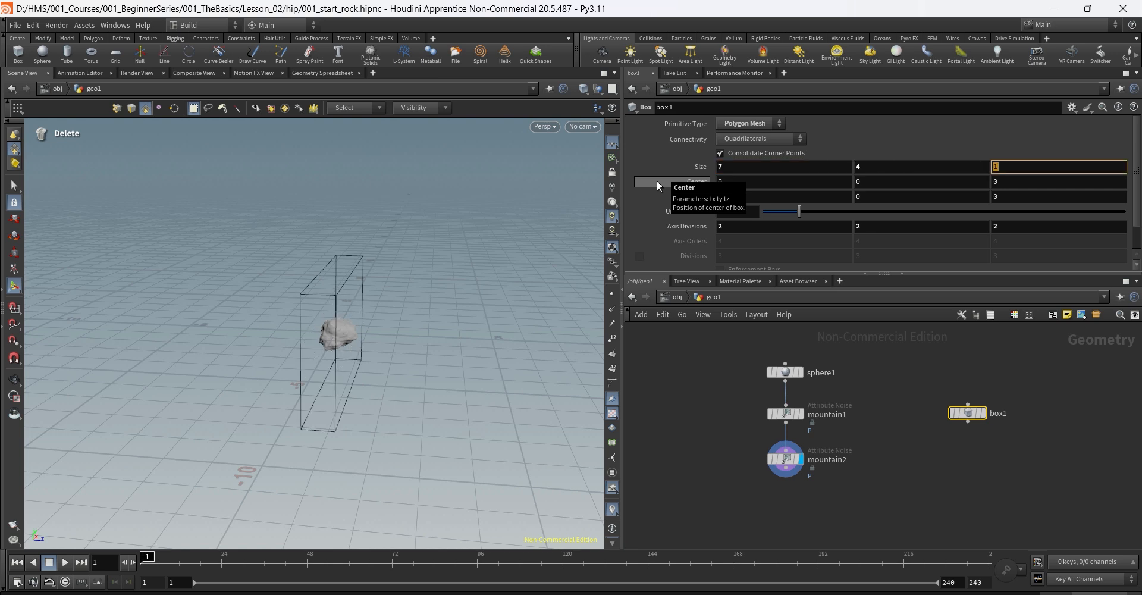
type("20")
key("Return")
Step: Tumble the view to check the long box and tidy the network layout
key("Escape")
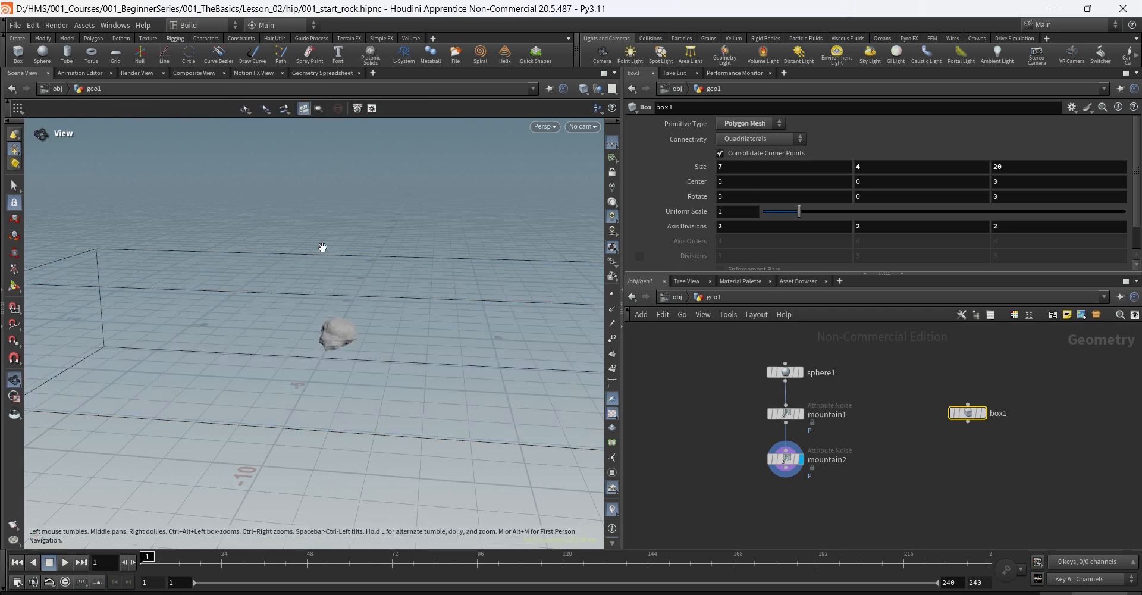
right_click_drag(322, 247, 293, 325, "alt")
left_click_drag(305, 316, 337, 309, "alt")
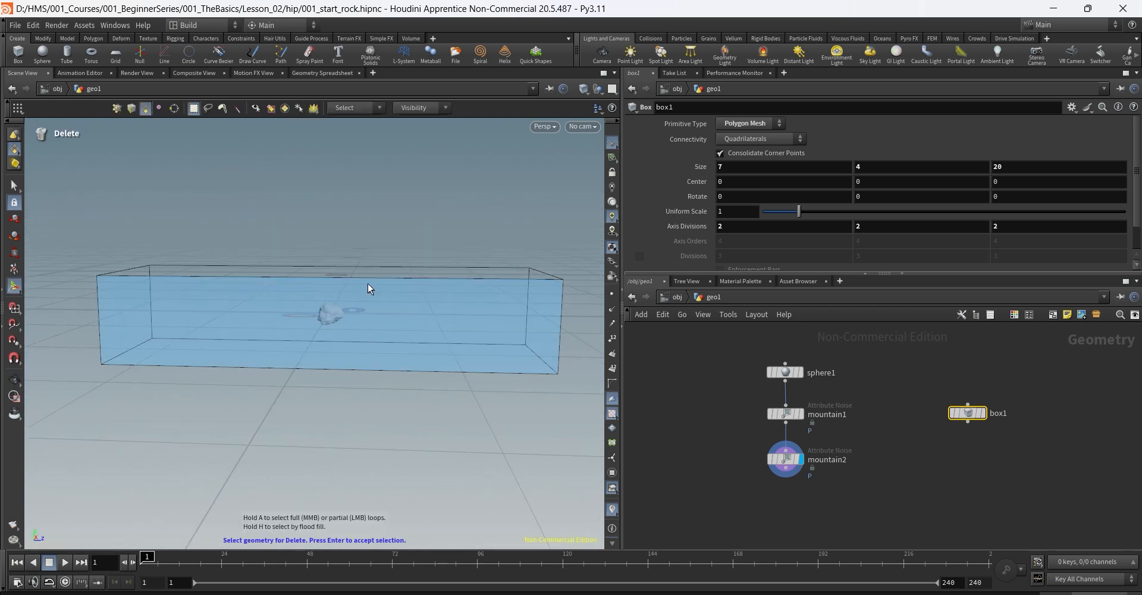
key("l")
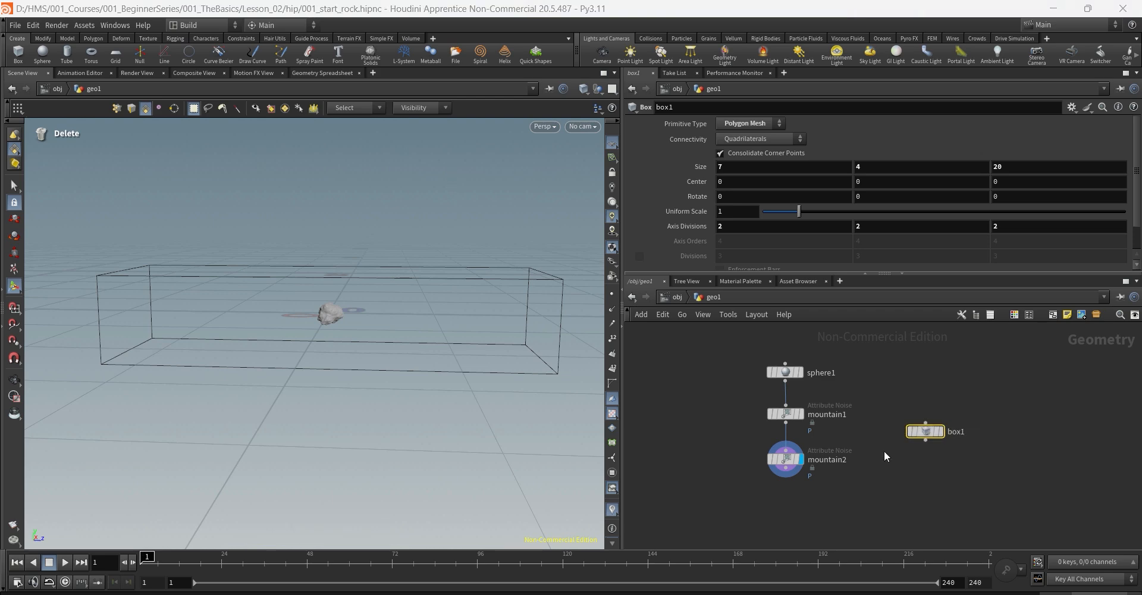
Step: Add a Points from Volume node and wire box1 into it
left_click(920, 489)
key("Tab")
type("poin")
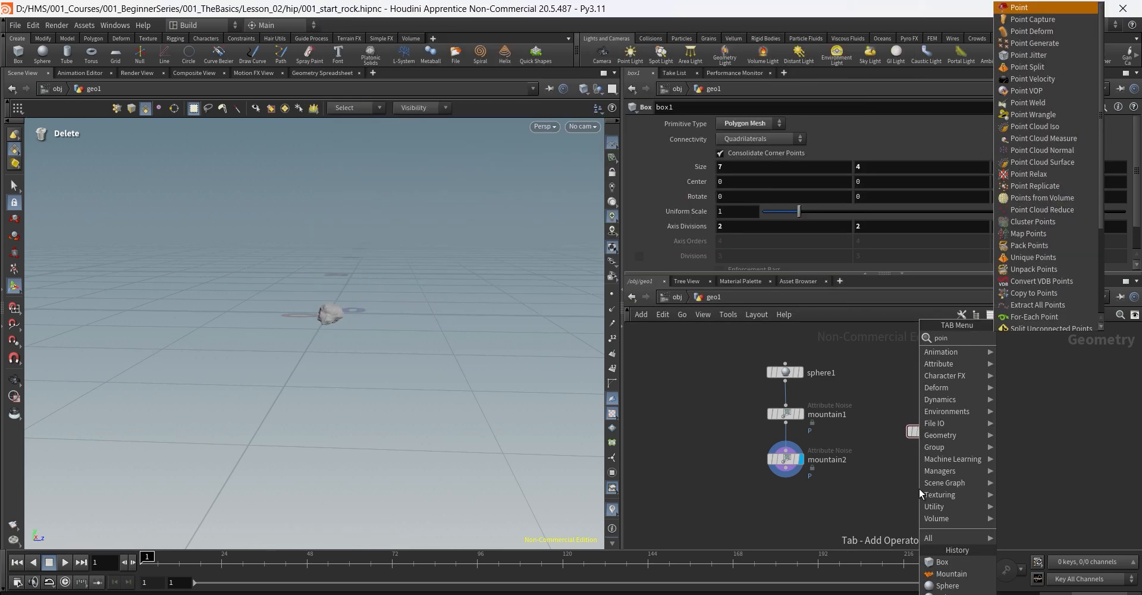
type("tsfrom")
key("Return")
left_click(919, 489)
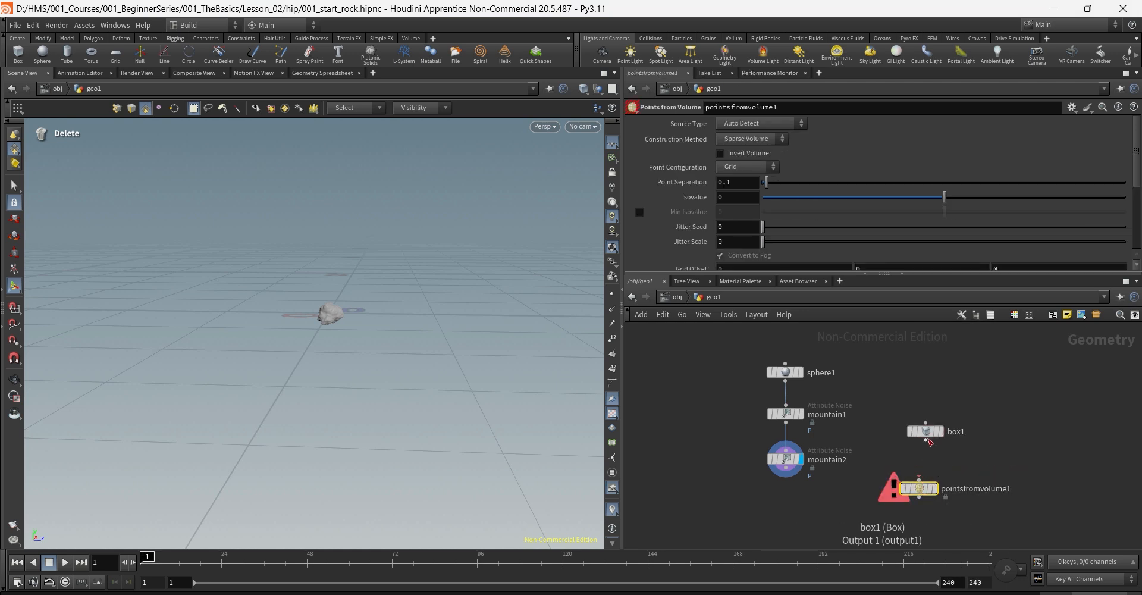
left_click_drag(926, 441, 922, 478)
left_click(922, 480)
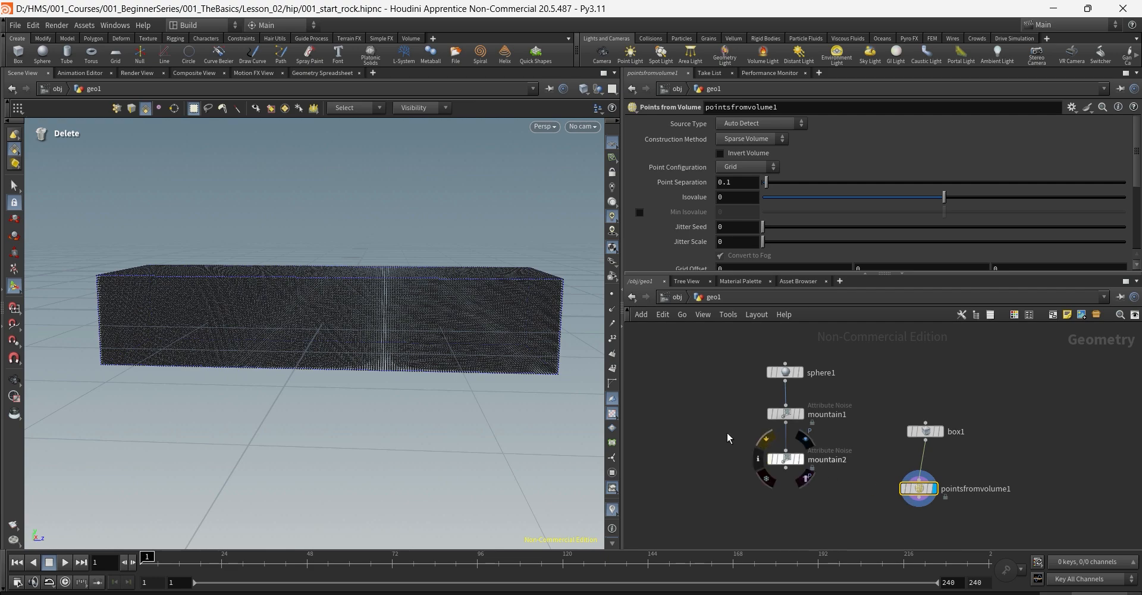
Step: Orbit and frame the dense point grid filling the slab, briefly toggling point markers
key("Escape")
left_click_drag(447, 301, 472, 245, "alt")
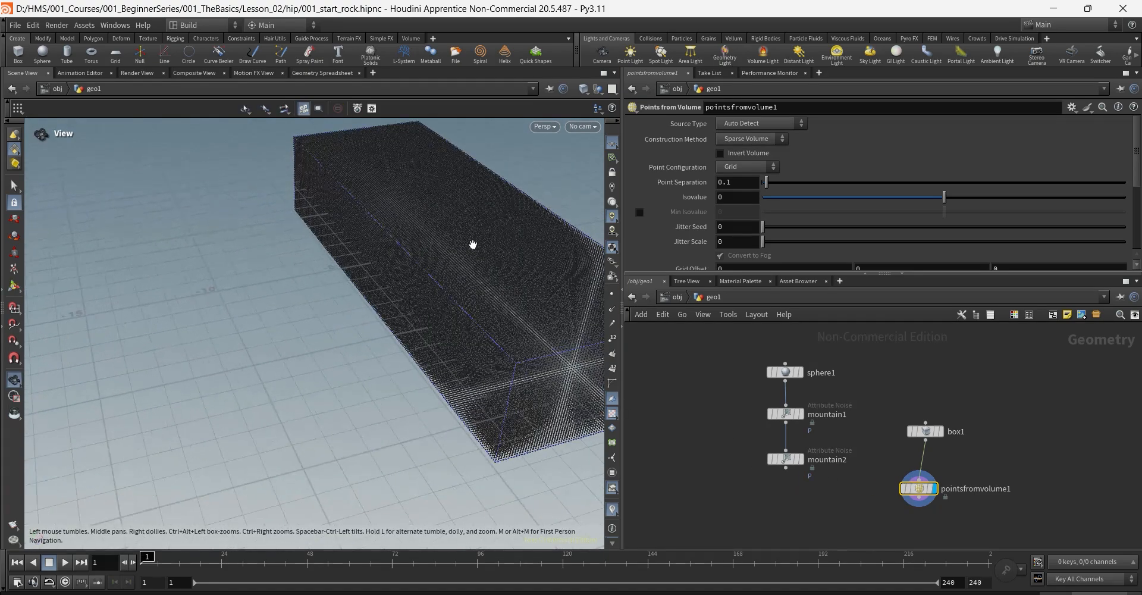
scroll(486, 216, "up", 5, "alt")
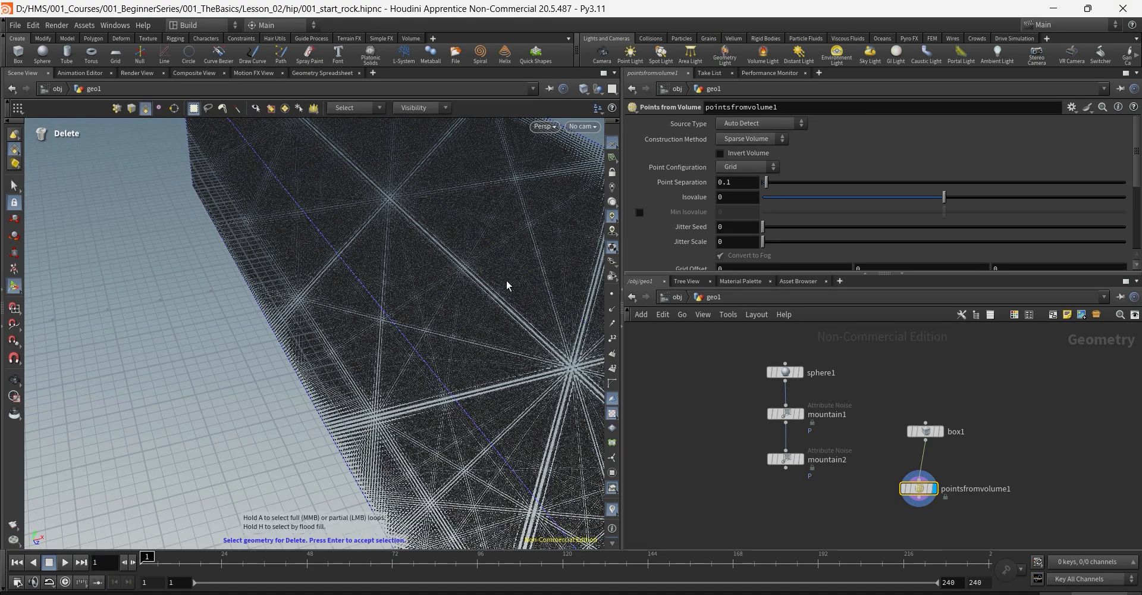
left_click(611, 295)
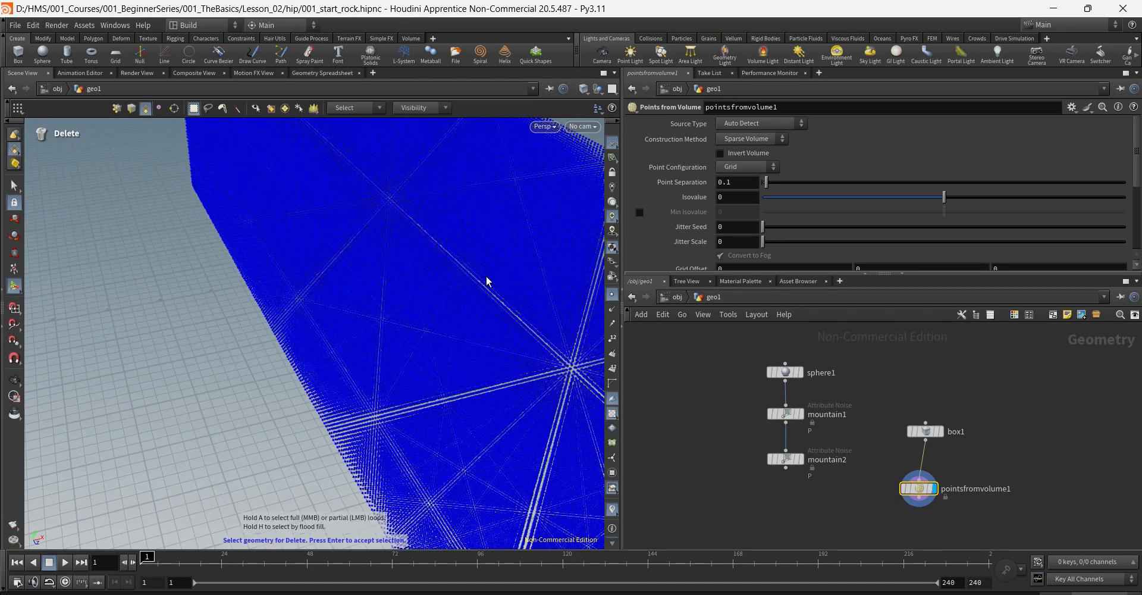
left_click(611, 295)
left_click_drag(434, 228, 423, 260, "alt")
right_click_drag(423, 260, 312, 331, "alt")
middle_click_drag(311, 331, 393, 334, "alt")
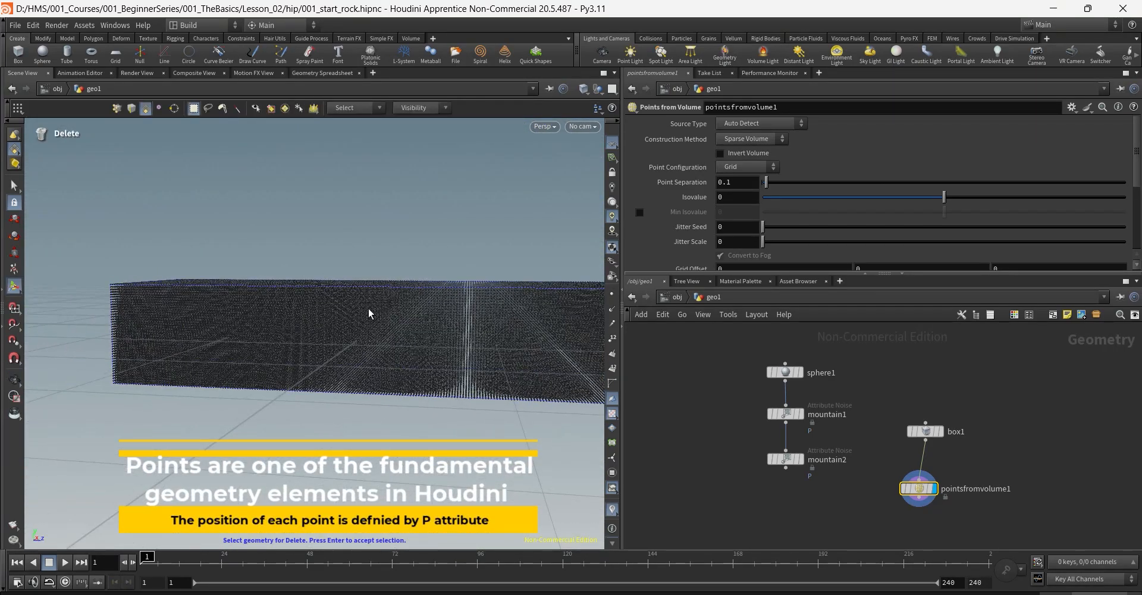
left_click_drag(365, 293, 407, 306, "alt")
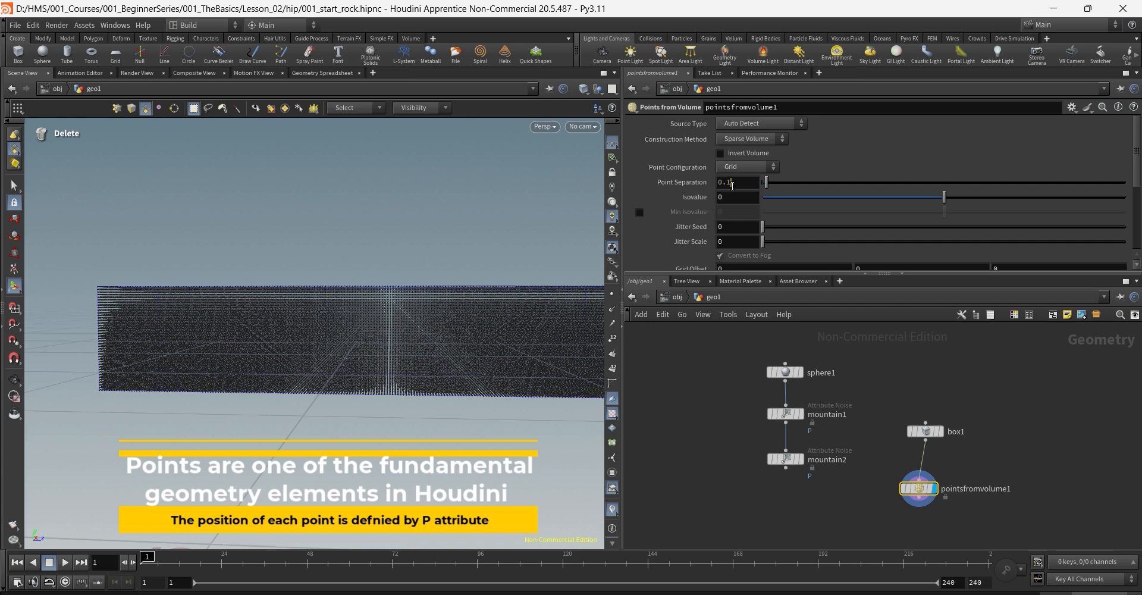
left_click_drag(731, 183, 635, 191)
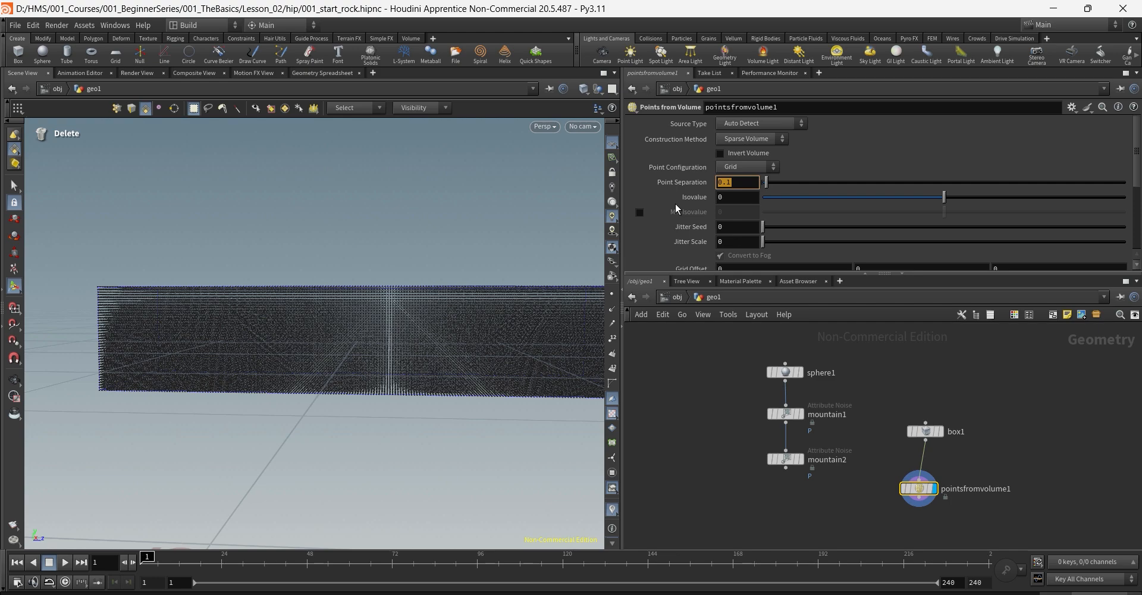
Step: Set Point Separation to .5 and tumble the view to review the points
type(".5")
key("Return")
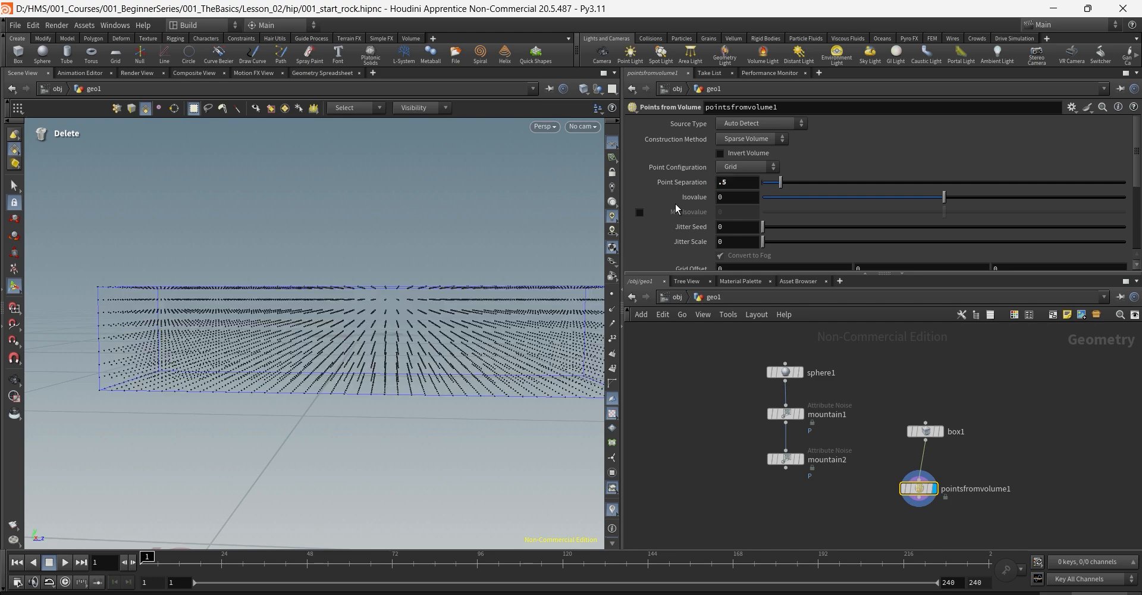
left_click_drag(438, 306, 286, 321)
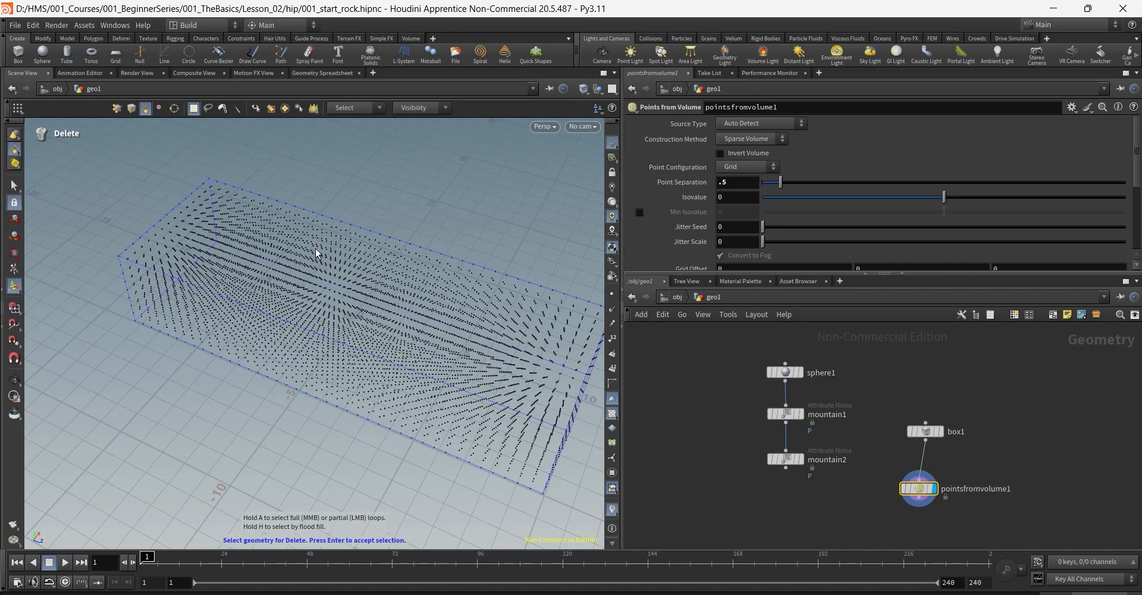
key("Escape")
left_click_drag(383, 301, 446, 237)
key("Return")
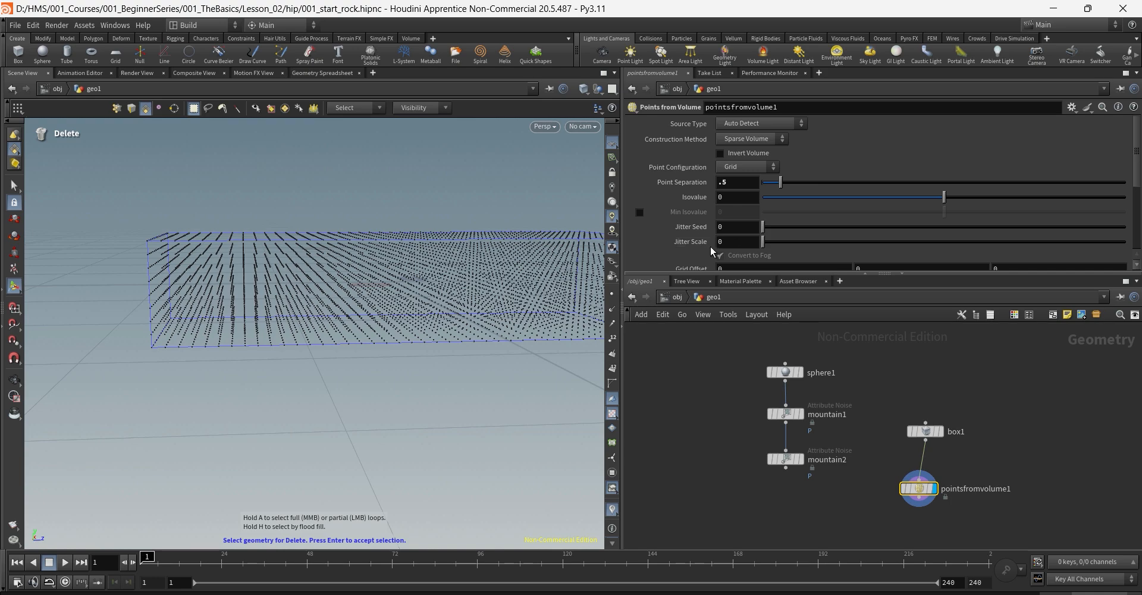
Step: Set Jitter Scale to 1 and inspect the randomized points
left_click_drag(735, 242, 652, 260)
type("1")
key("Return")
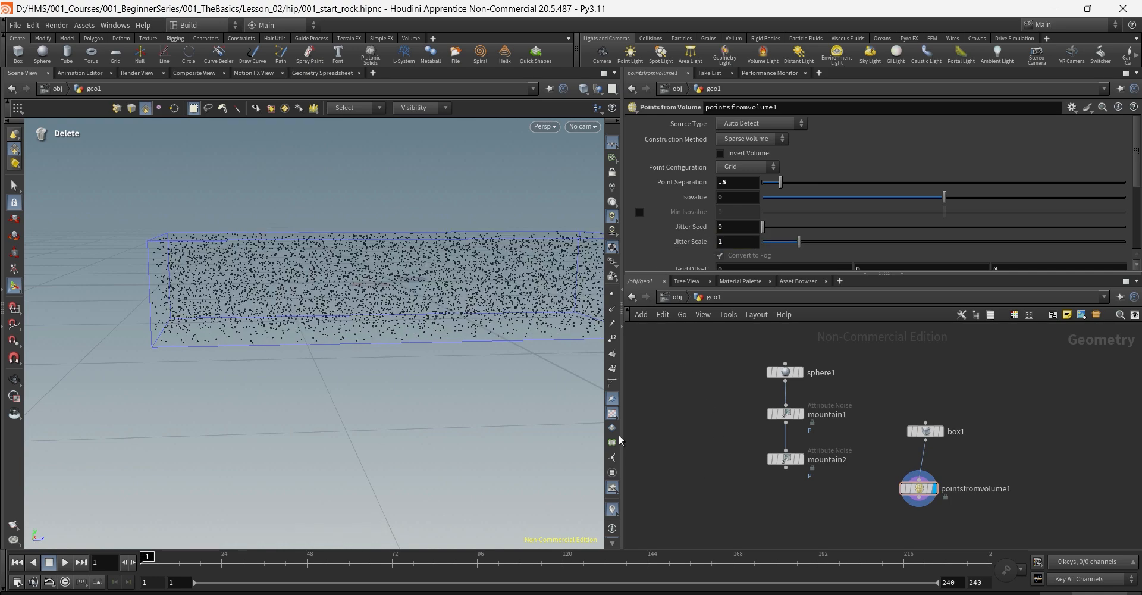
key("Escape")
mouse_move(482, 275)
left_mouse_down()
mouse_move(479, 340)
mouse_move(474, 265)
left_mouse_up()
middle_click_drag(456, 270, 407, 292, "alt")
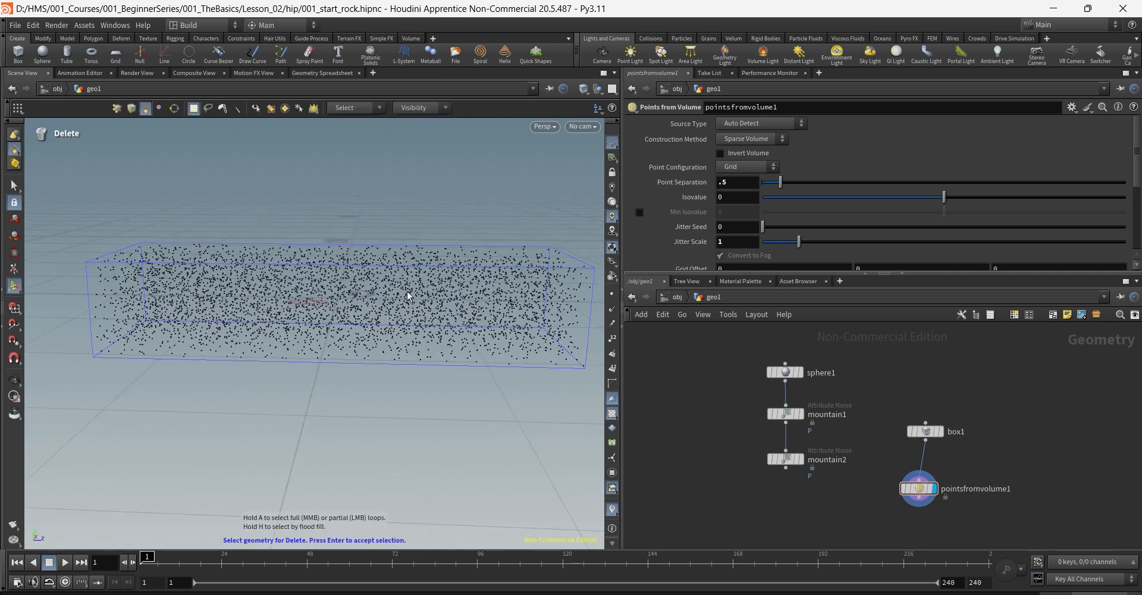
Step: Increase Point Separation to 2 and look closer at the sparse points
left_click_drag(734, 184, 652, 204)
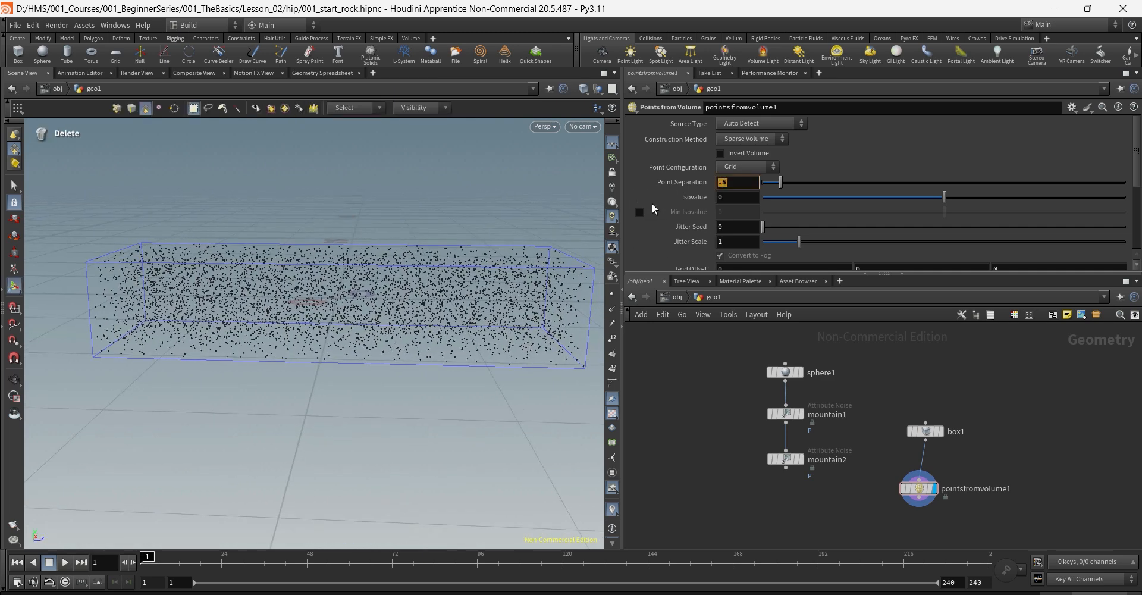
type("2")
key("Return")
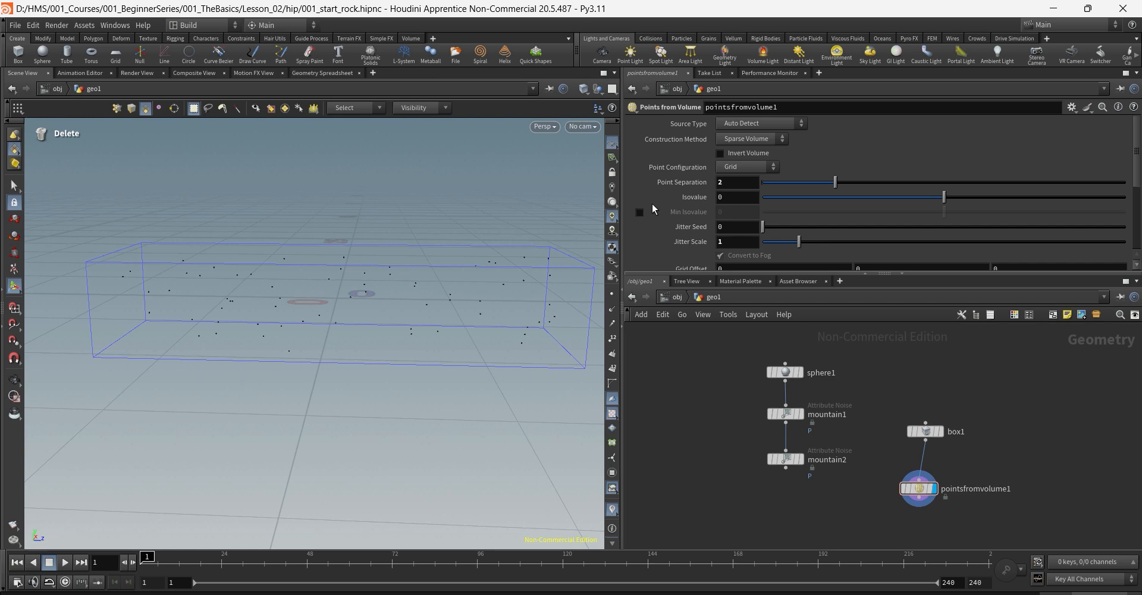
key("Escape")
left_click_drag(371, 225, 429, 259)
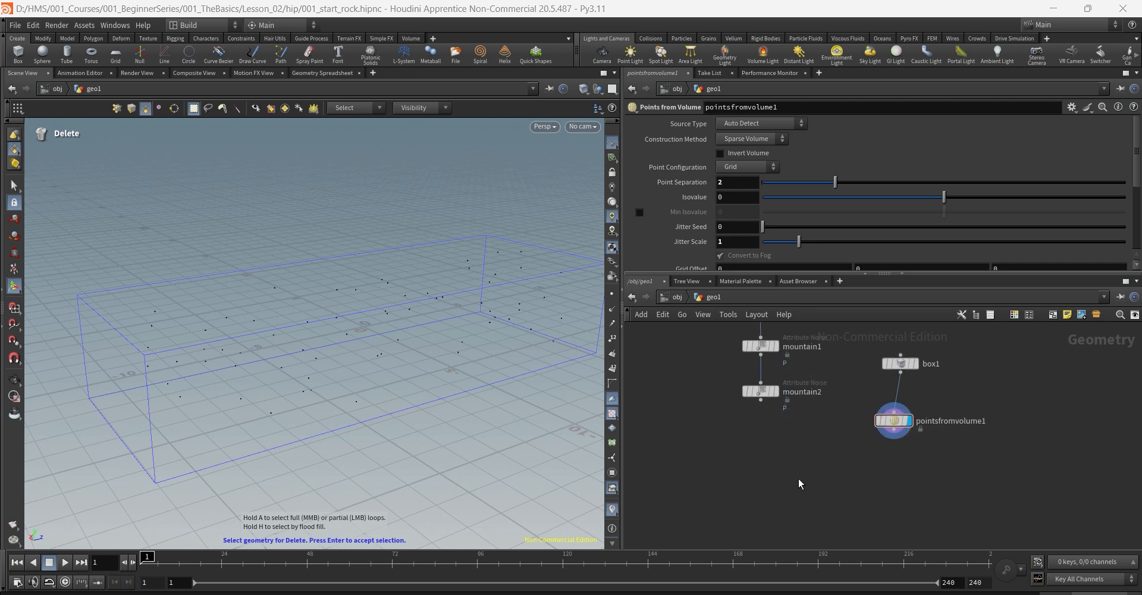
Step: Display the mountain2 rock, then the pointsfromvolume1 scattered points, in the viewport
left_click(786, 391)
left_click(762, 391)
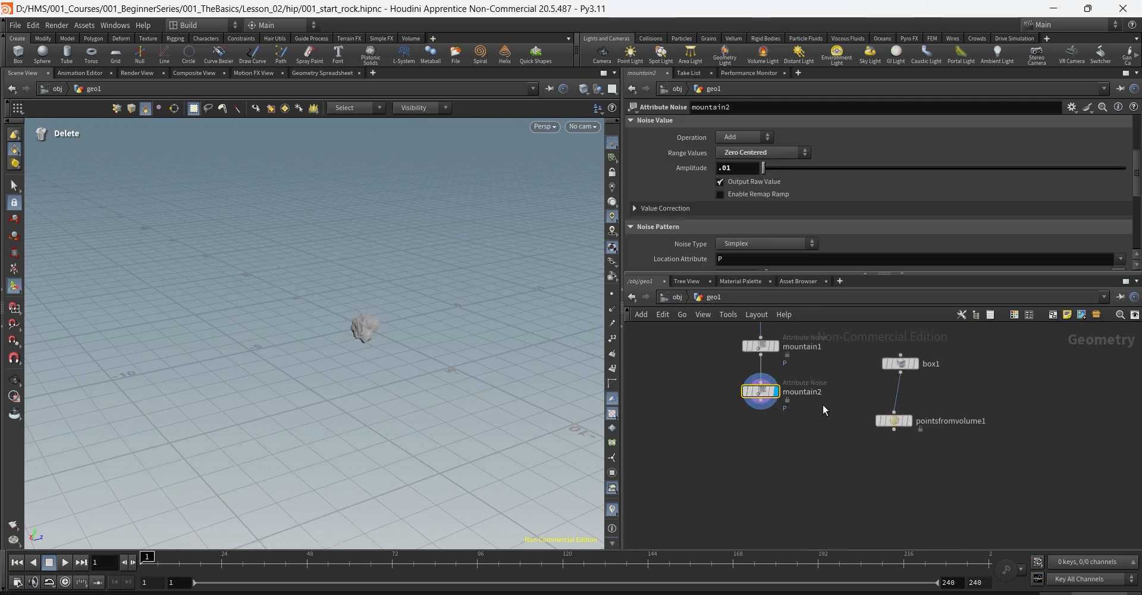
left_click(917, 432)
left_click(894, 421)
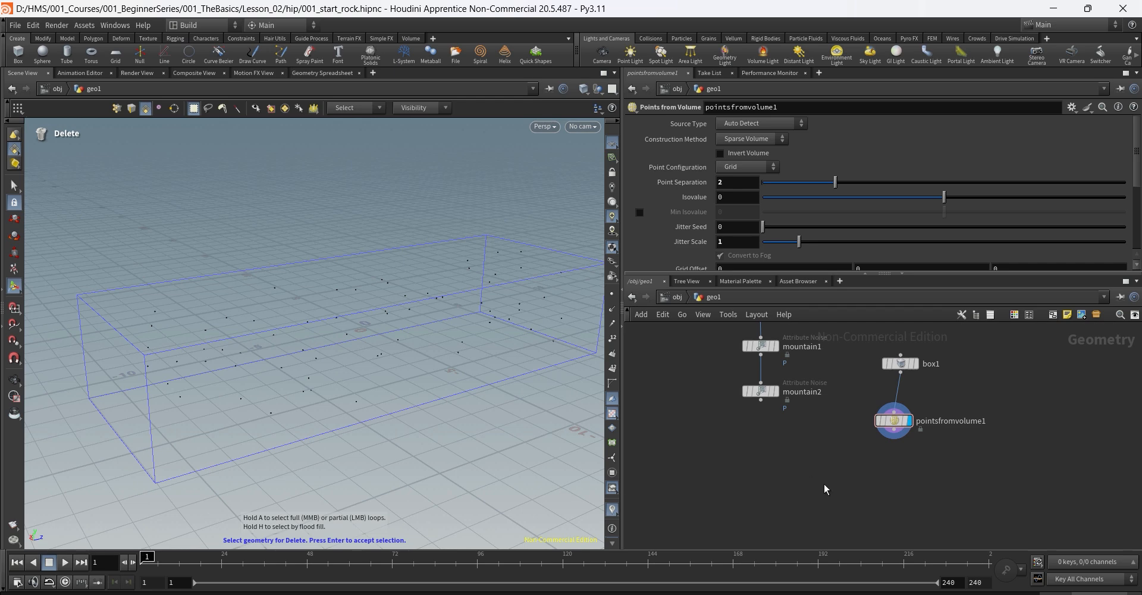
Step: Add a Copy to Points node fed by the rock and the scattered points
key("Tab")
type("cop")
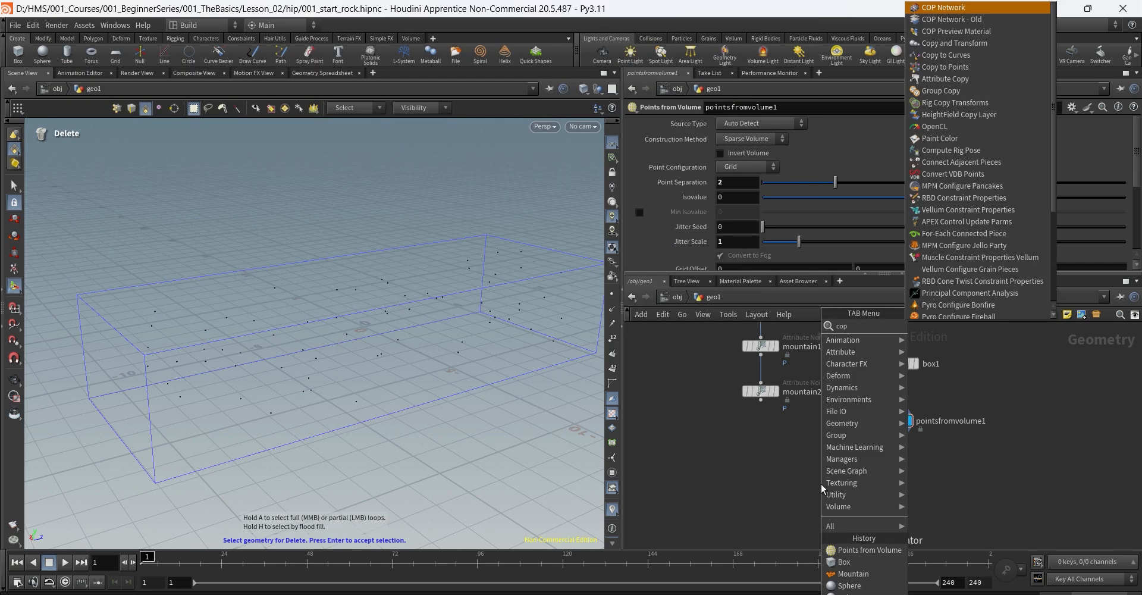
type("ytop")
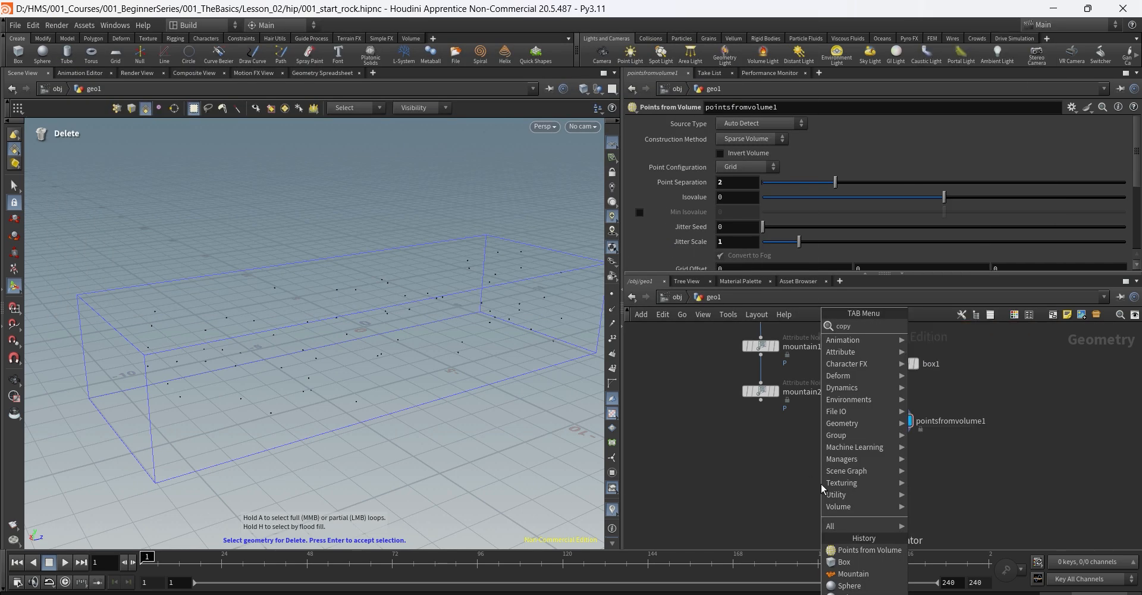
key("Return")
left_click(821, 483)
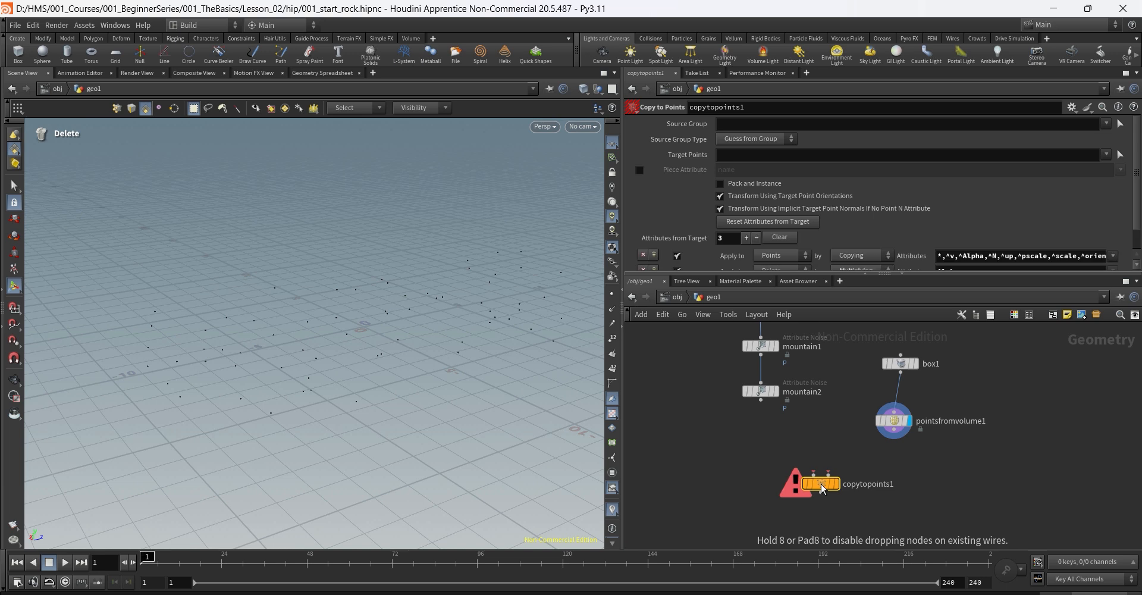
left_click_drag(821, 484, 803, 483)
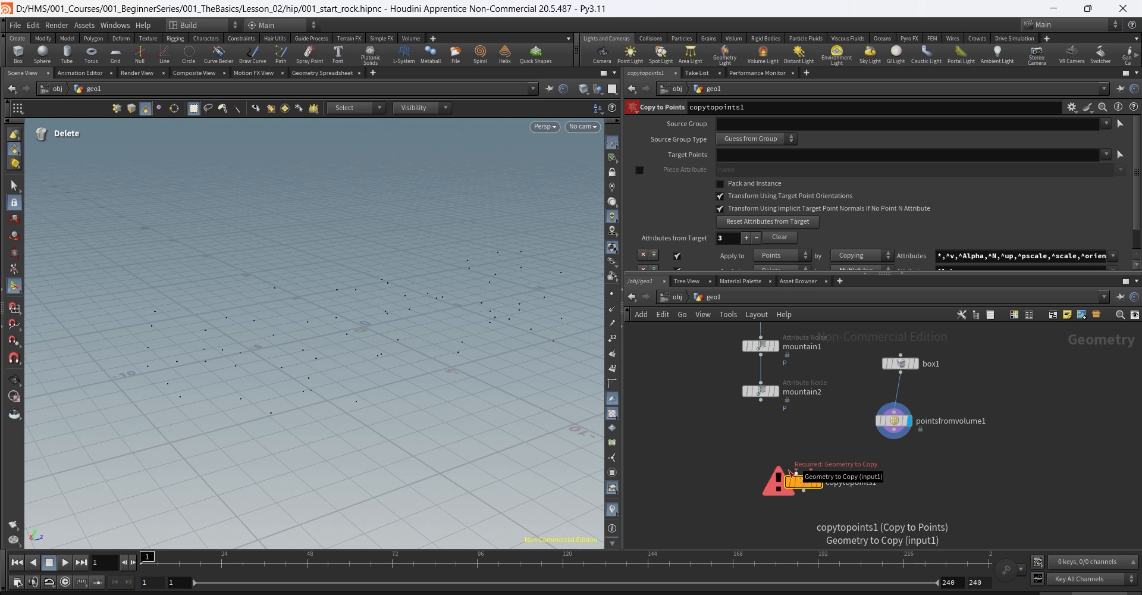
left_click_drag(797, 472, 761, 402)
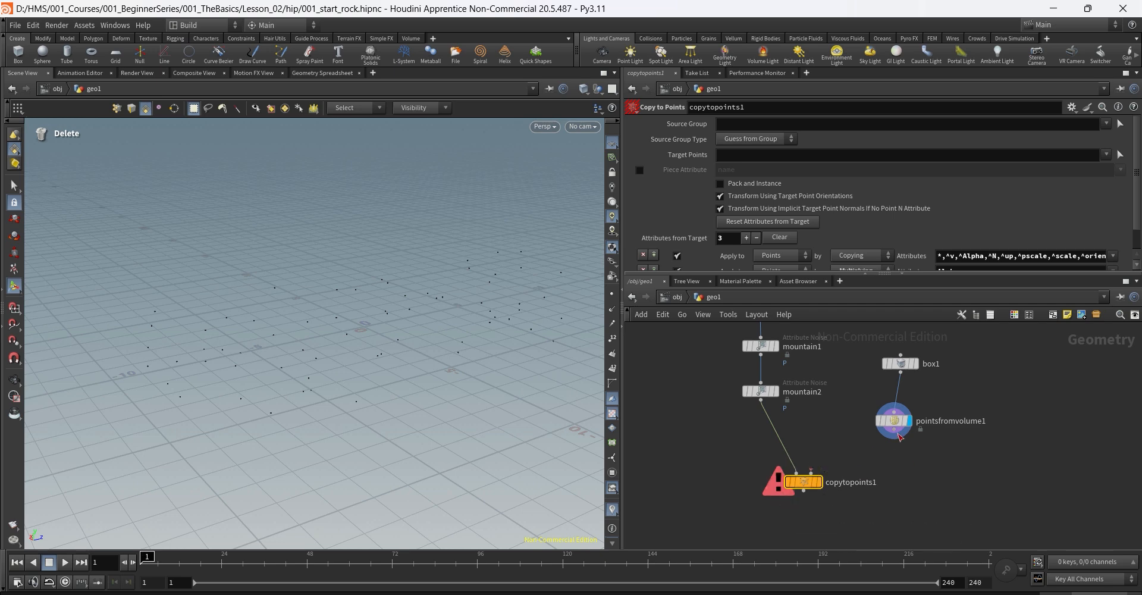
left_click_drag(893, 440, 833, 470)
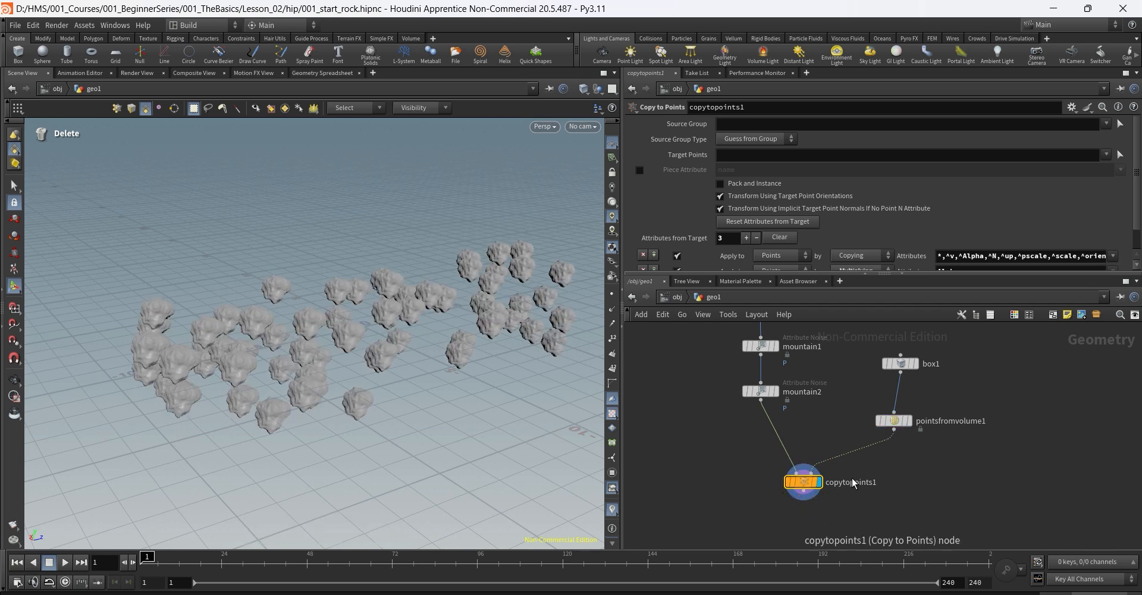
Step: Tumble and dolly the viewport in close around the rock cluster
key("Escape")
left_click_drag(423, 296, 464, 277)
scroll(464, 276, "up", 3)
left_click_drag(477, 313, 497, 324)
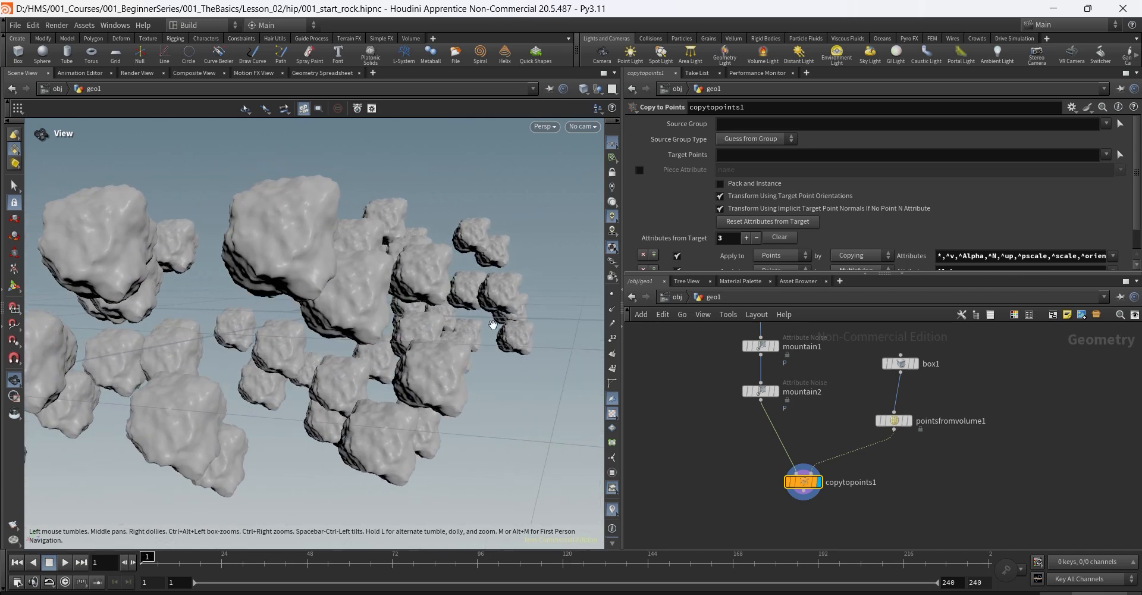
key("Delete")
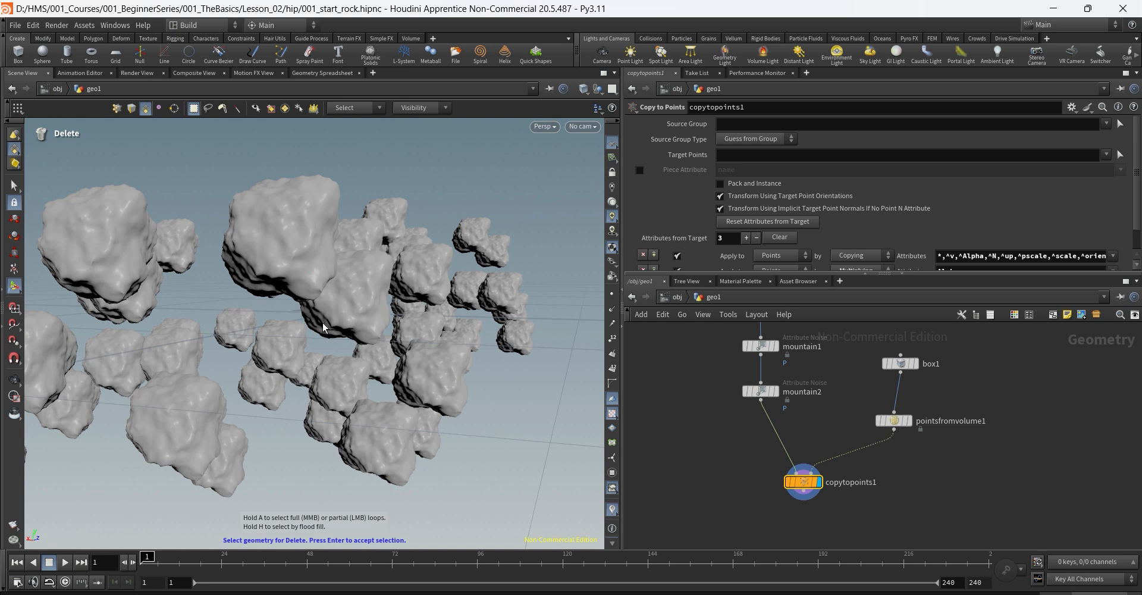
Step: Create camera cam1 from the current viewport view
left_click(589, 128)
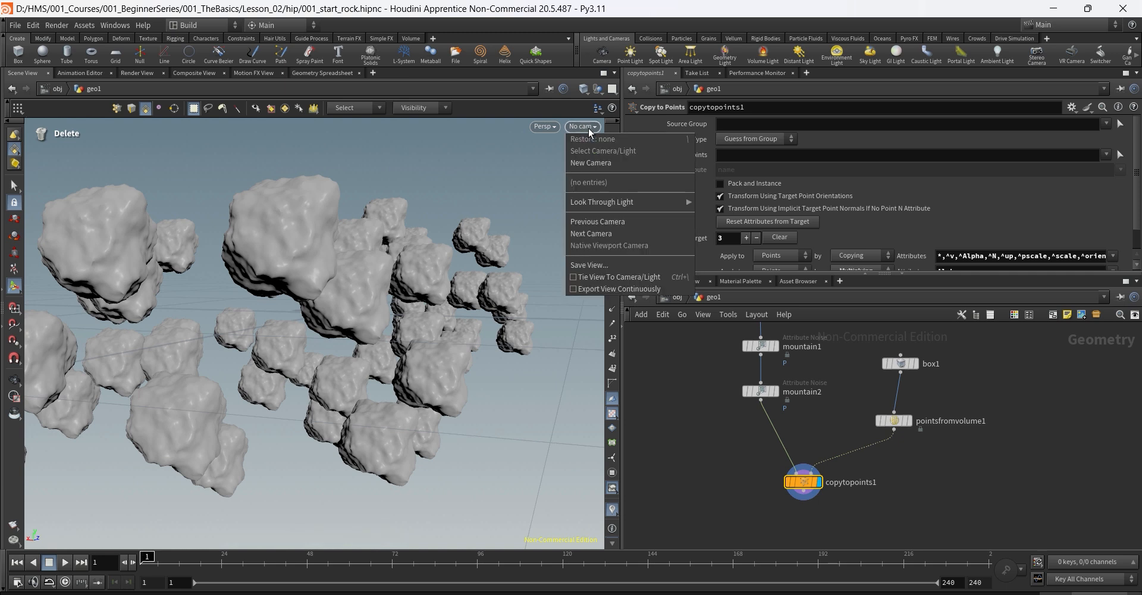
left_click(597, 163)
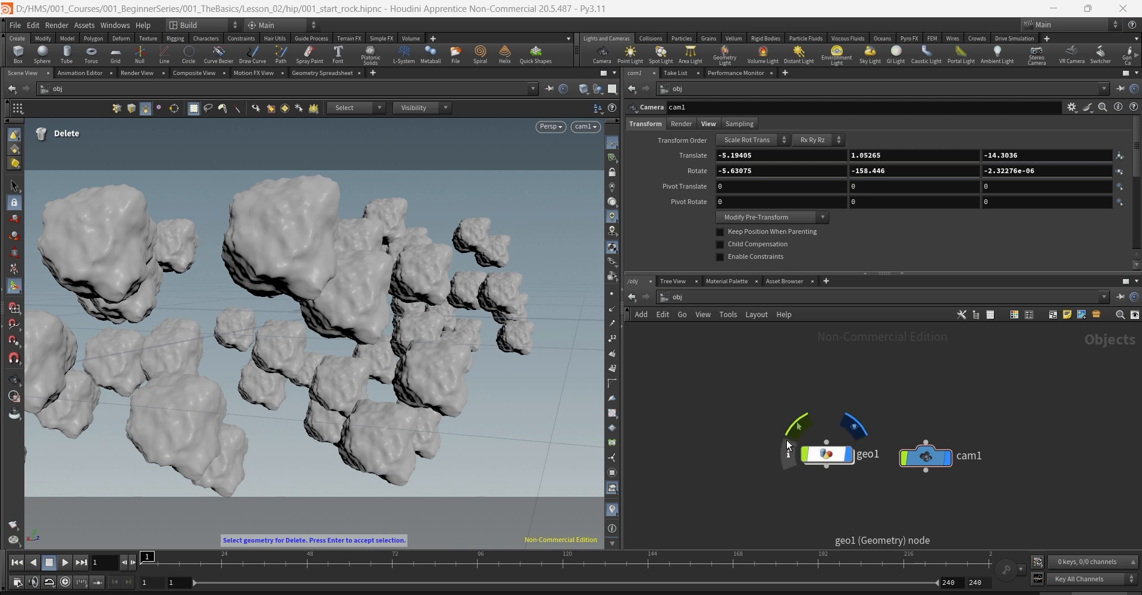
left_click_drag(1015, 417, 898, 501)
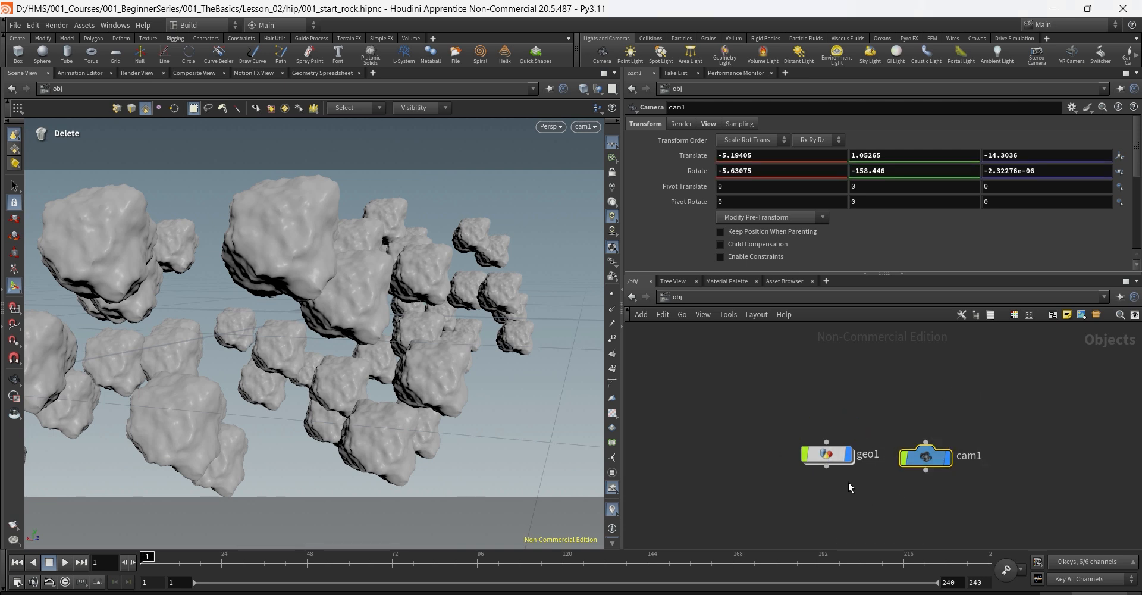
Step: Rename the geo1 object to 'asteroids' and dive back inside it
left_click_drag(815, 466, 734, 467)
double_click(796, 456)
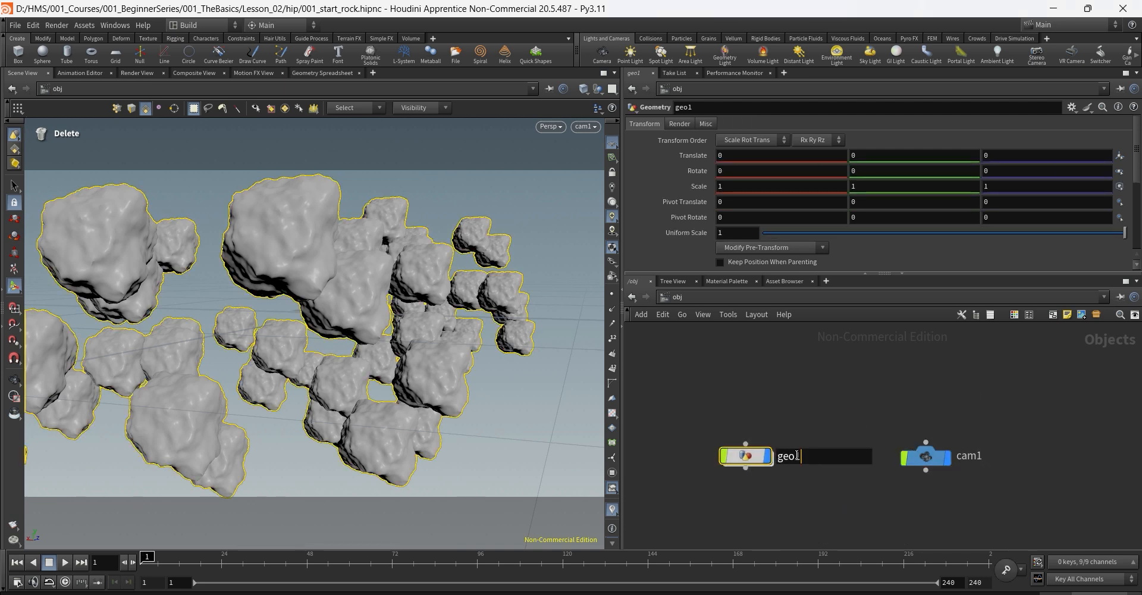
type("r")
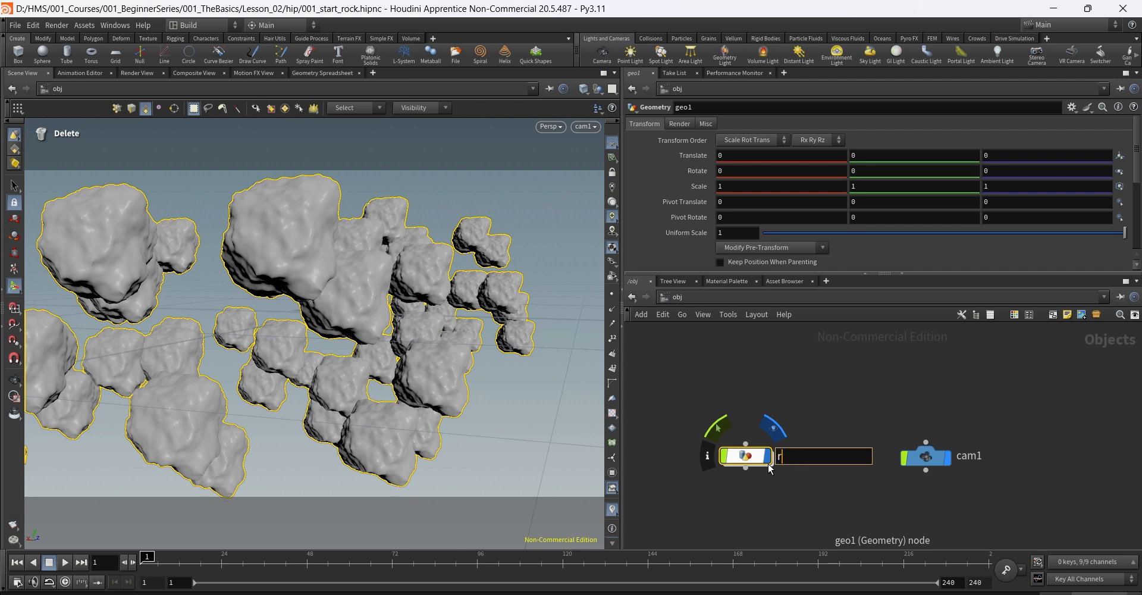
type("ock")
key("BackSpace")
key("BackSpace")
key("BackSpace")
key("BackSpace")
type("asteroids")
key("Return")
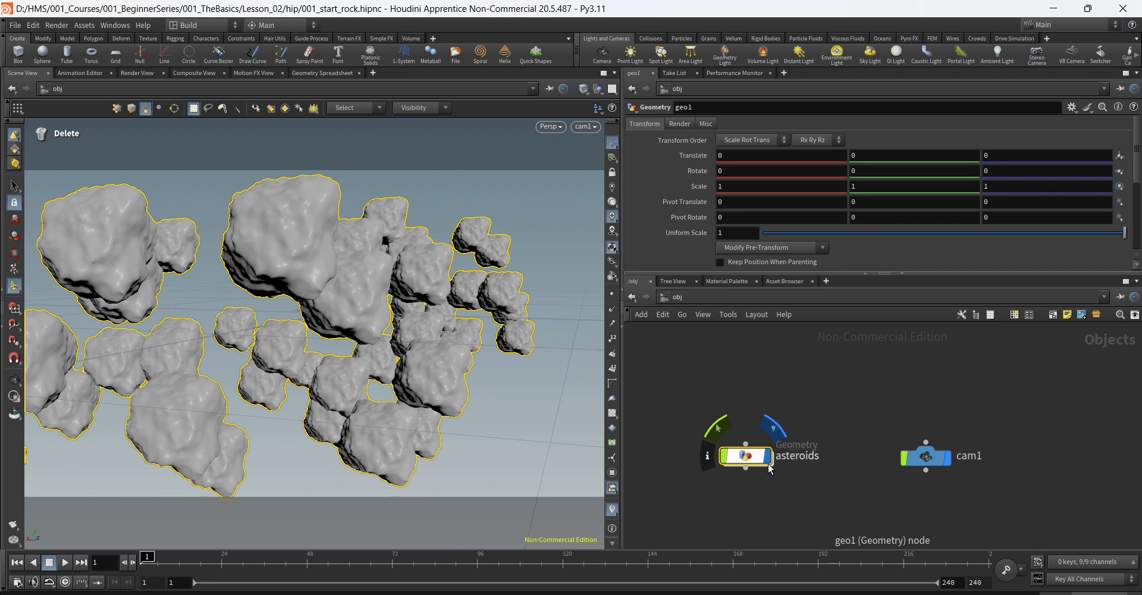
left_click(770, 361)
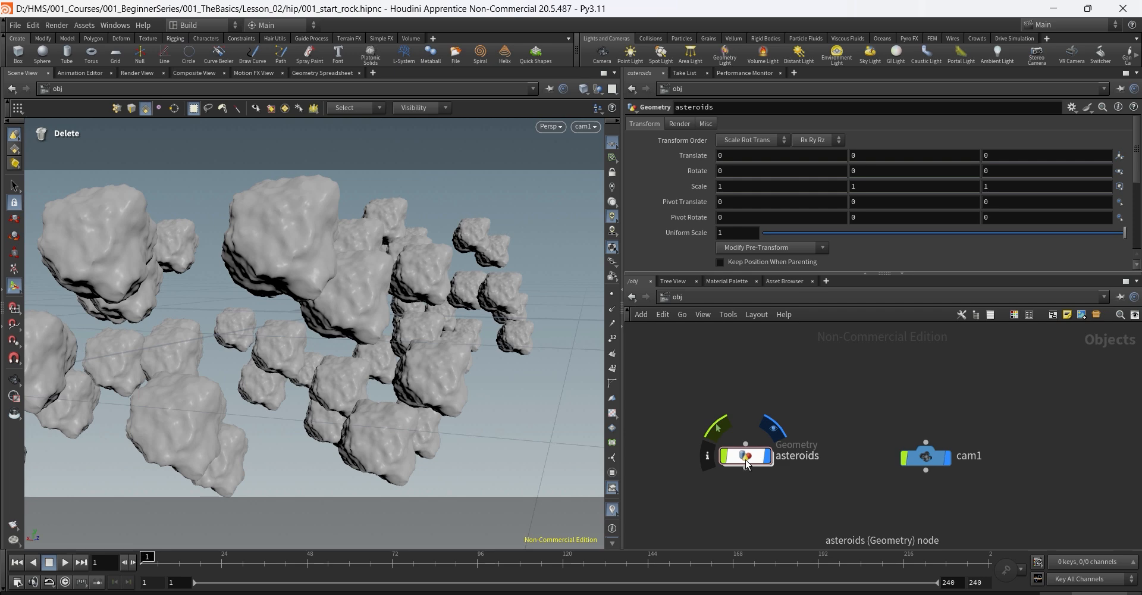
double_click(745, 457)
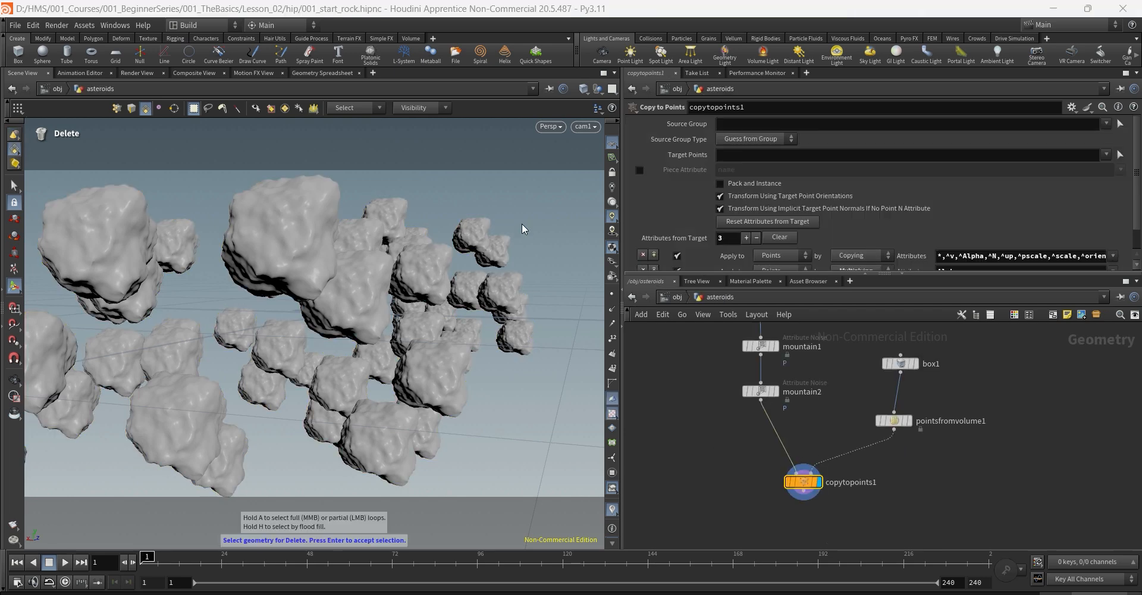
Step: Insert attribrandomize1 on the wire between pointsfromvolume1 and copytopoints1
key("Escape")
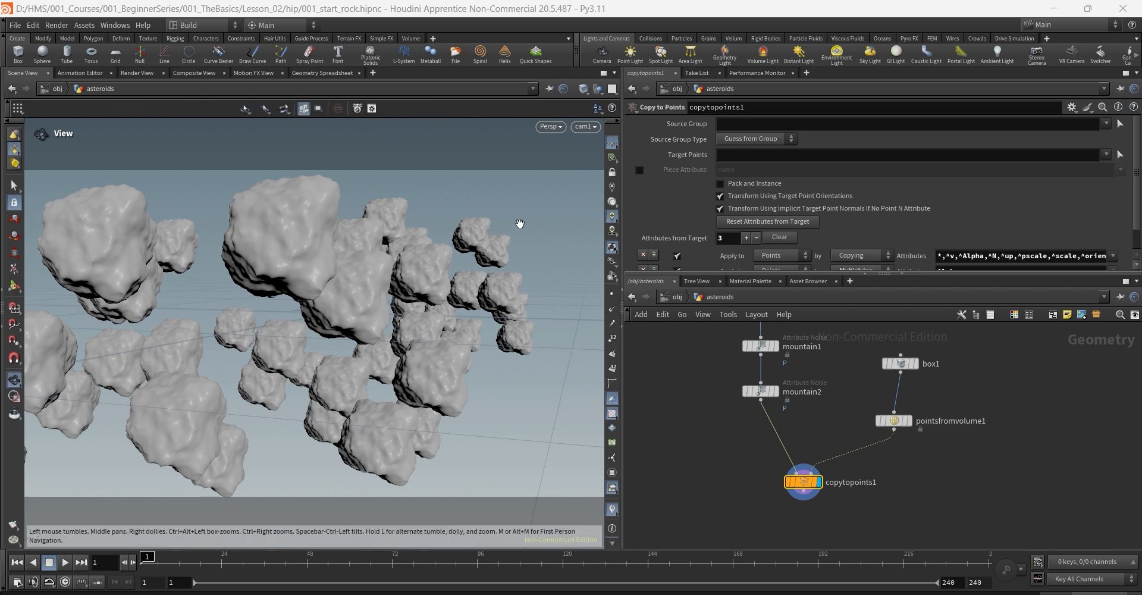
left_click_drag(522, 229, 345, 286)
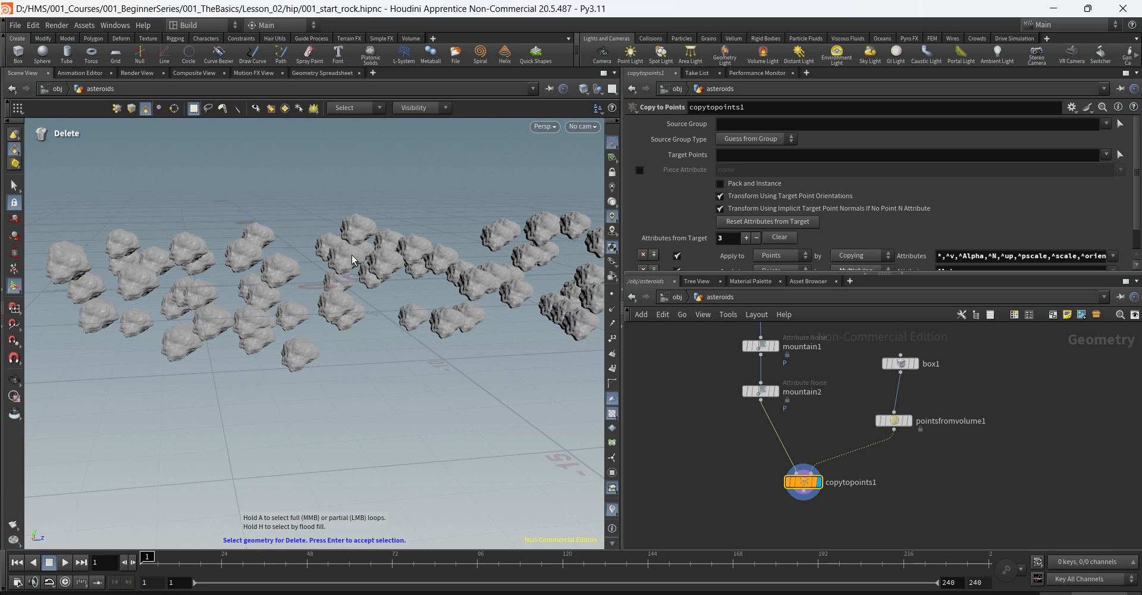
left_click_drag(895, 421, 902, 408)
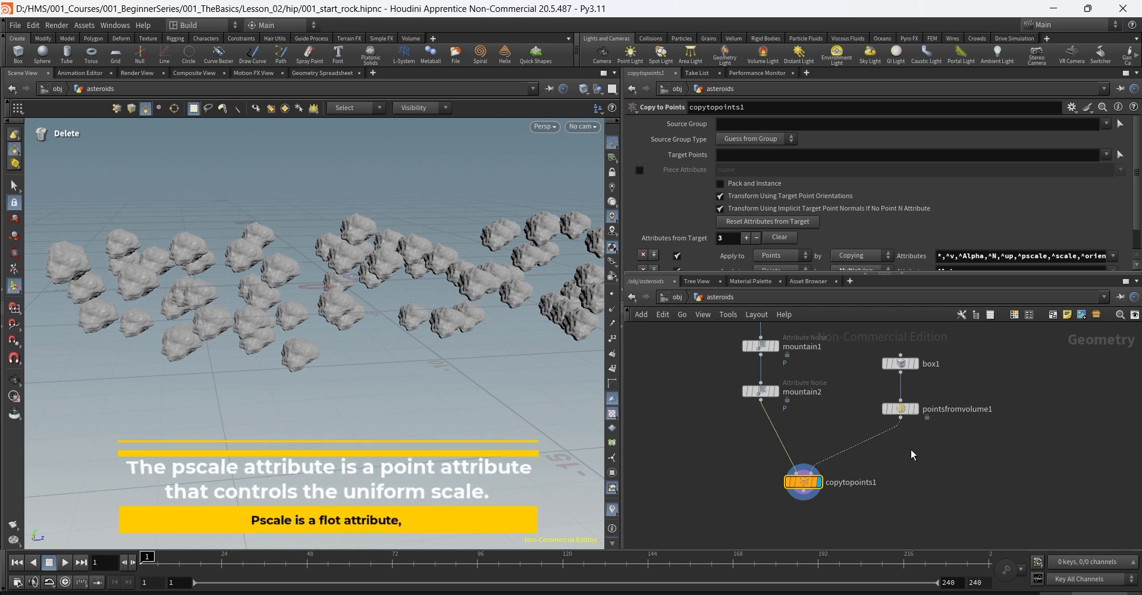
key("Tab")
type("att")
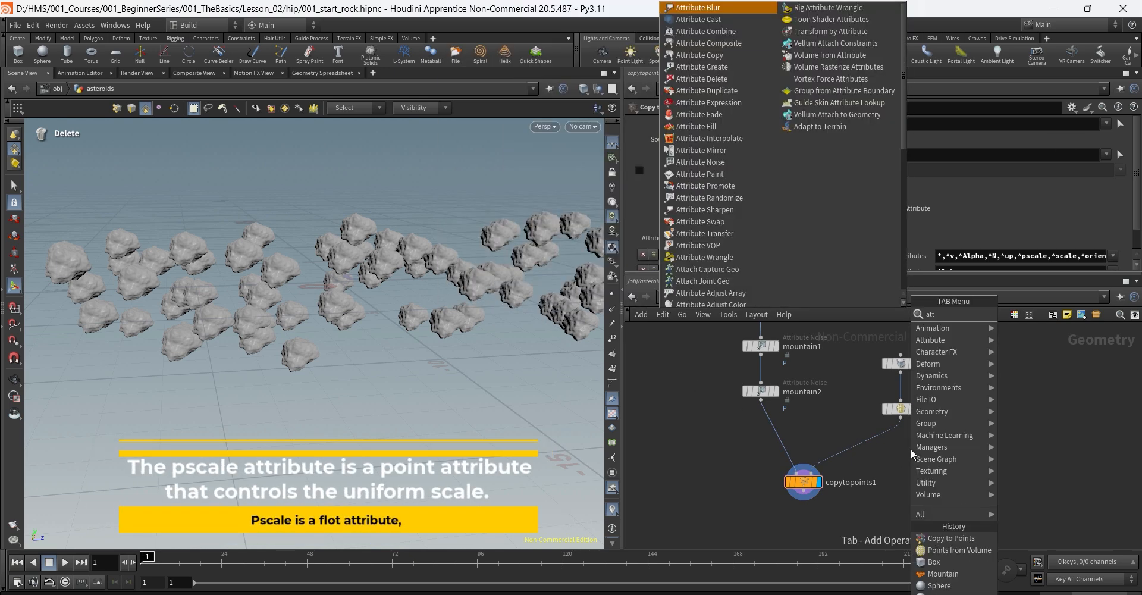
type("ribran")
key("Return")
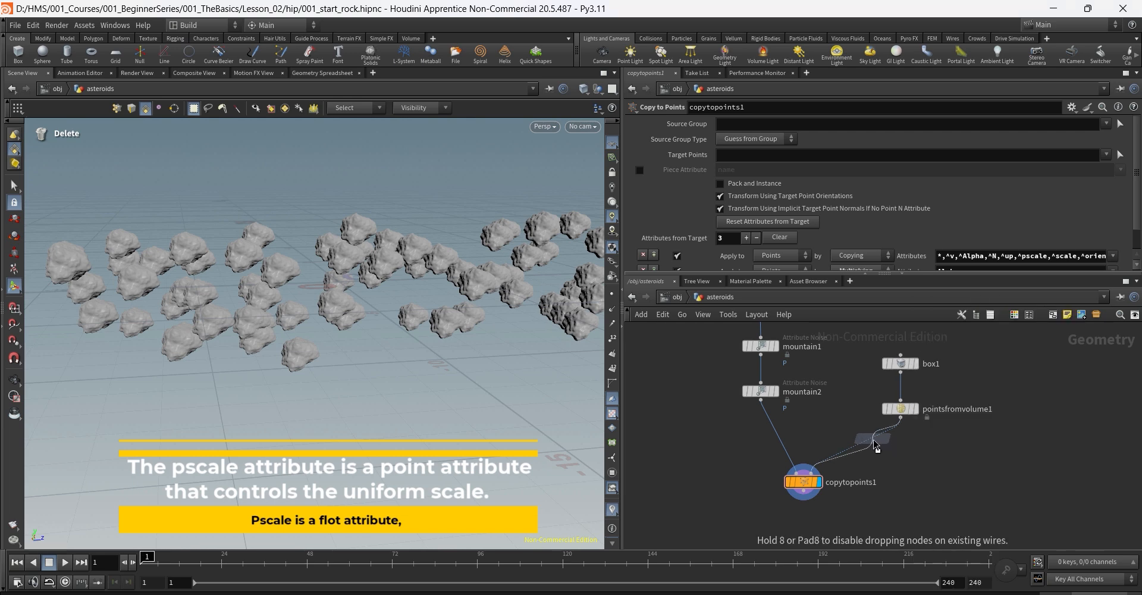
left_click(873, 440)
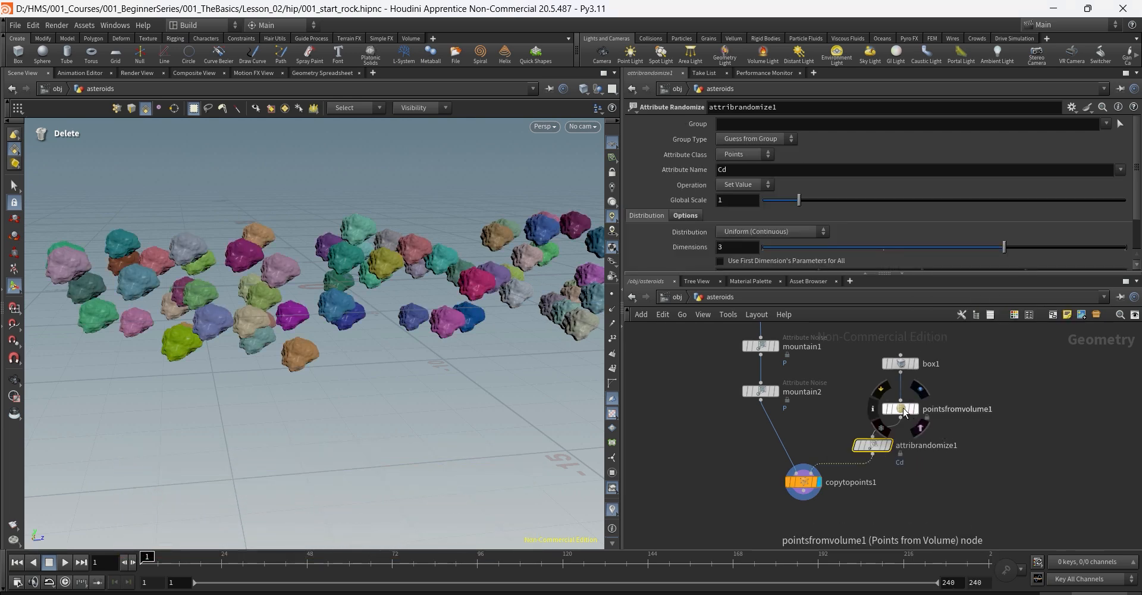
mouse_move(812, 487)
left_click_drag(812, 486, 813, 510)
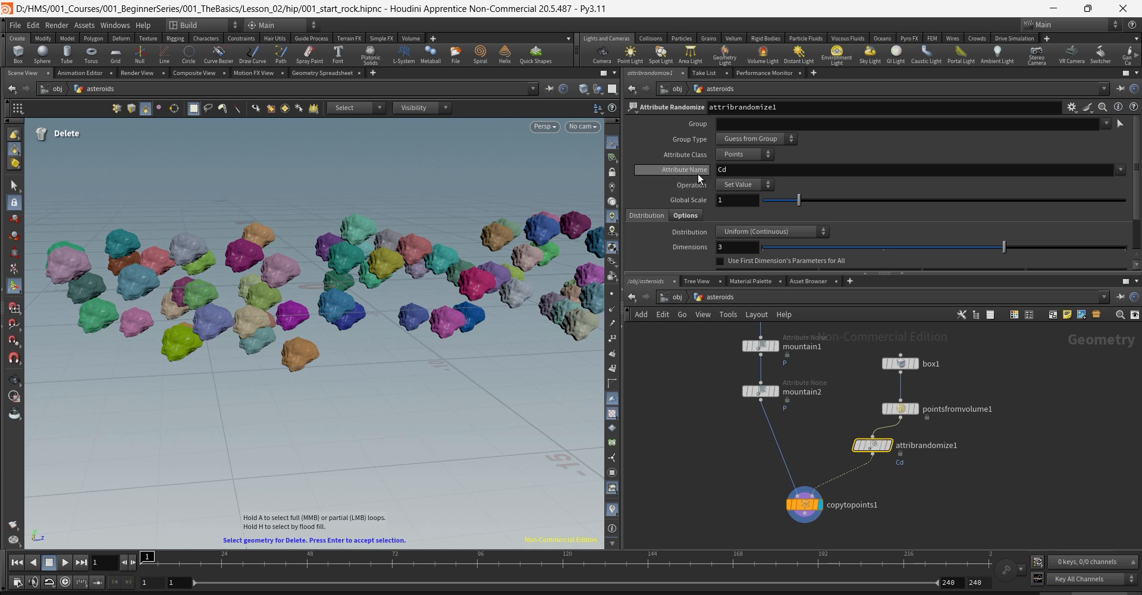
Step: Begin clearing the Cd attribute name on attribrandomize1
left_click(746, 173)
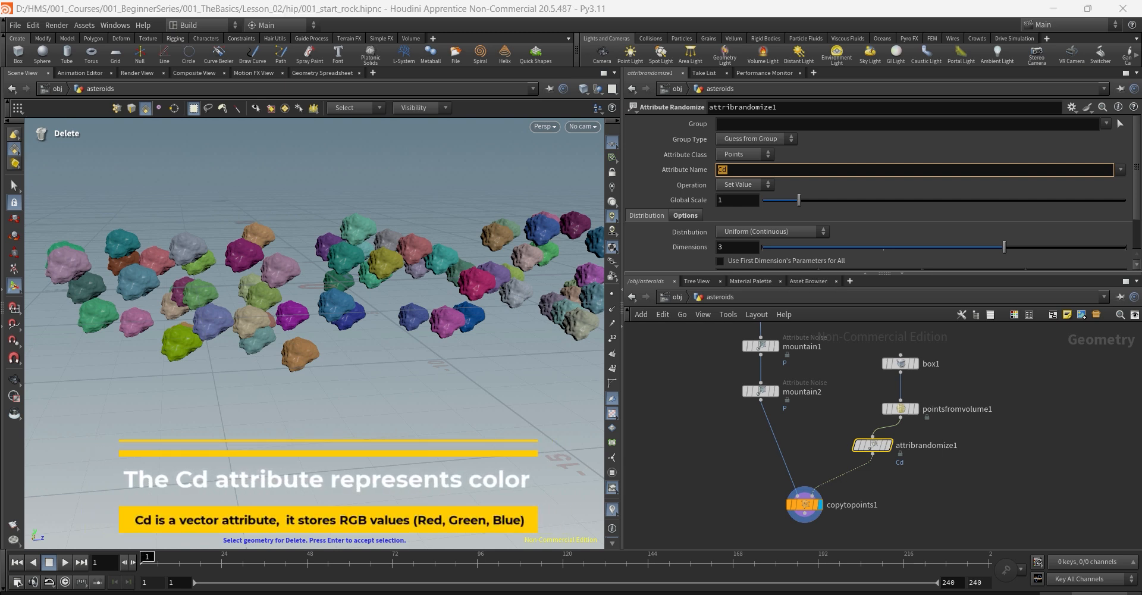
left_click(746, 166)
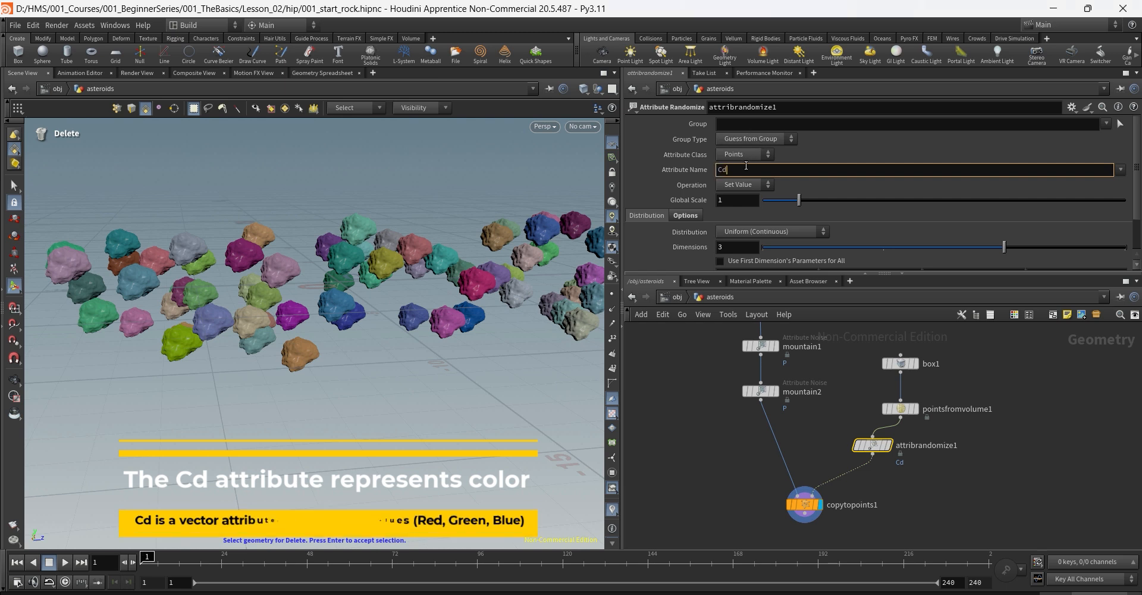
key("BackSpace")
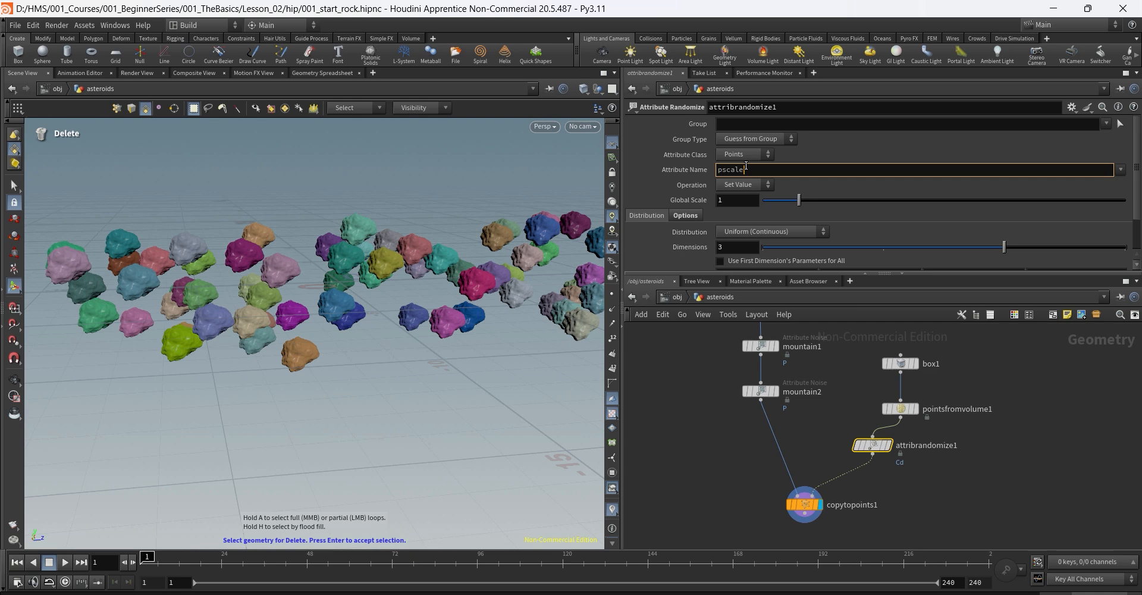
Step: Commit pscale as attribrandomize1's randomized attribute and reselect the node
key("Return")
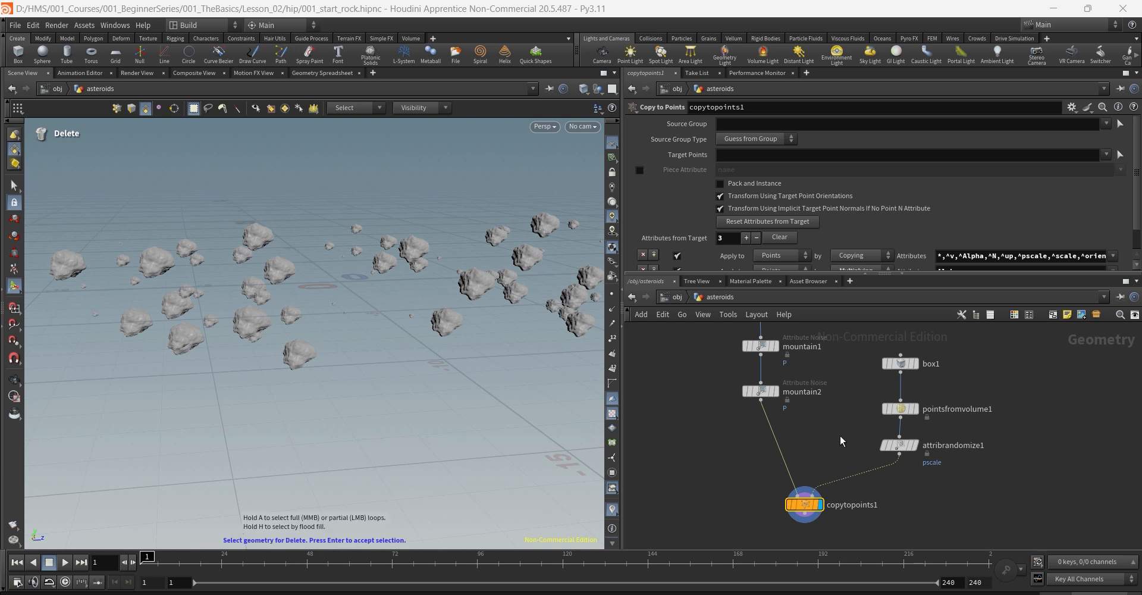
left_click(900, 445)
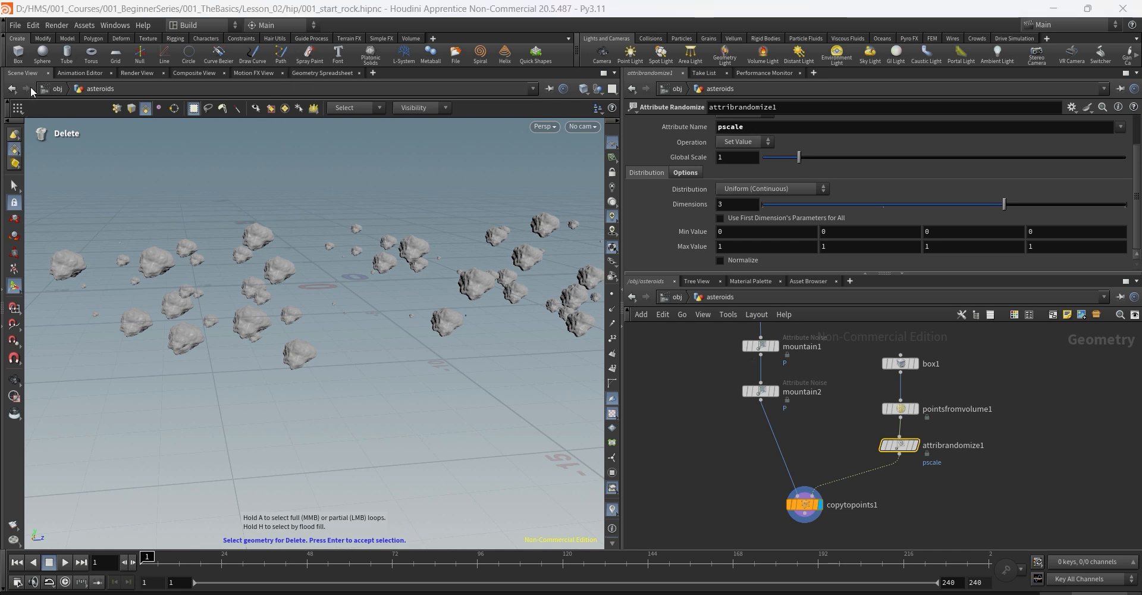
Step: Display pointsfromvolume1 and view its points in the Geometry Spreadsheet
left_click(915, 410)
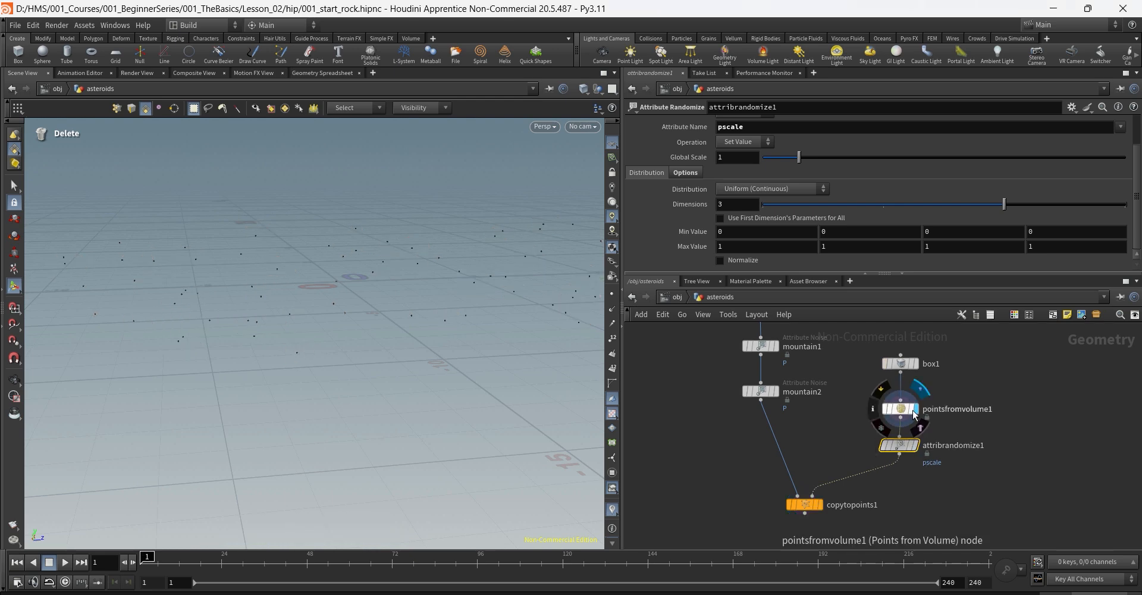
left_click(916, 413)
left_click(324, 73)
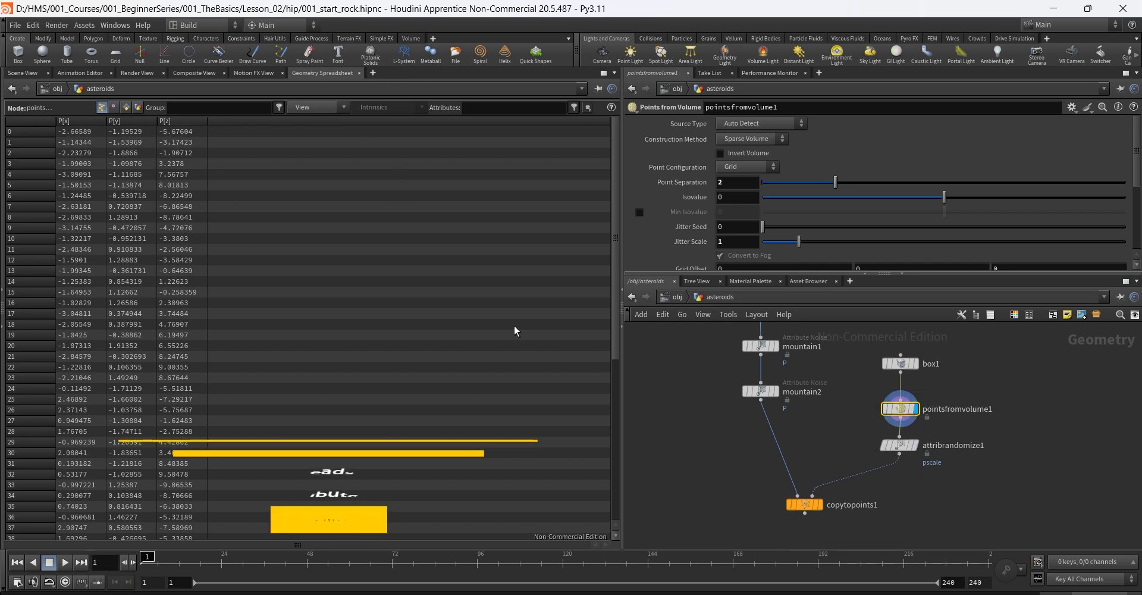
Step: Set attribrandomize1's Dimensions to 1 so pscale is a single value
left_click(900, 445)
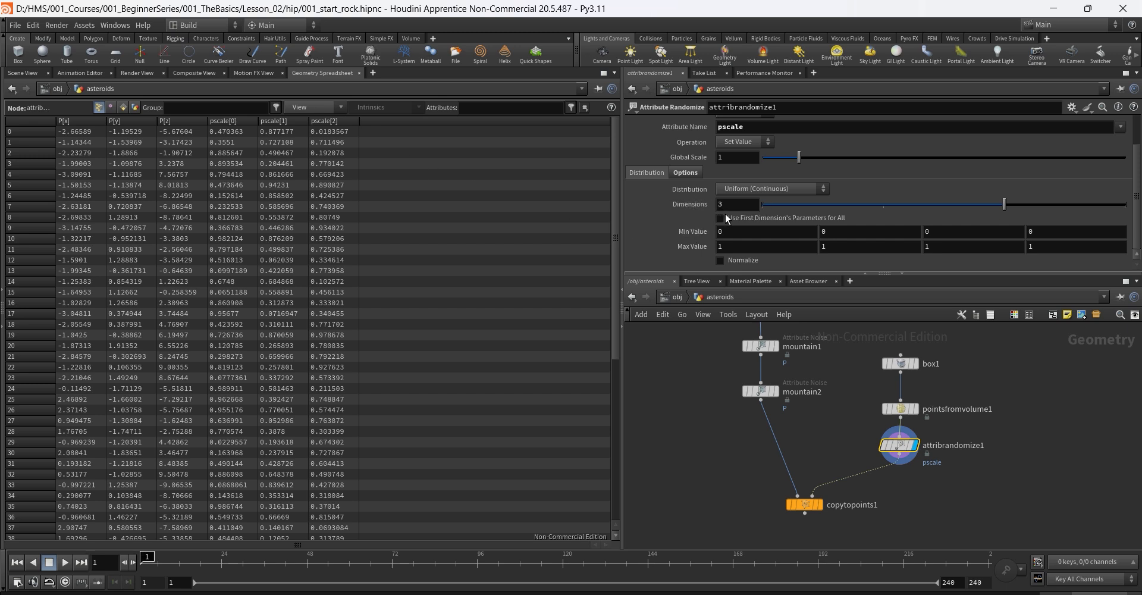
left_click(745, 208)
type("1")
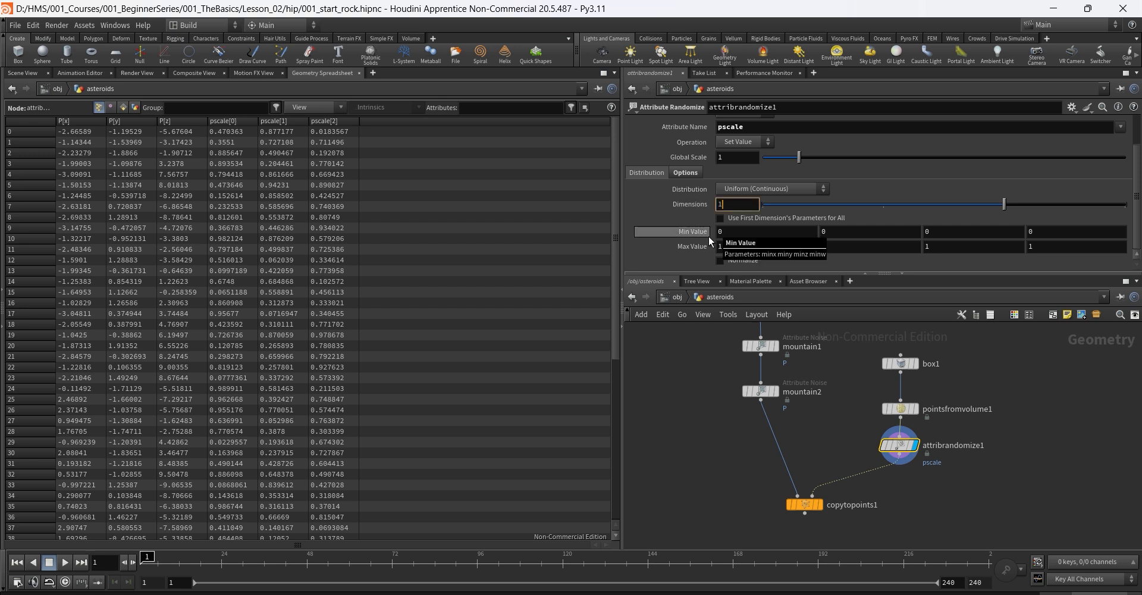
key("Return")
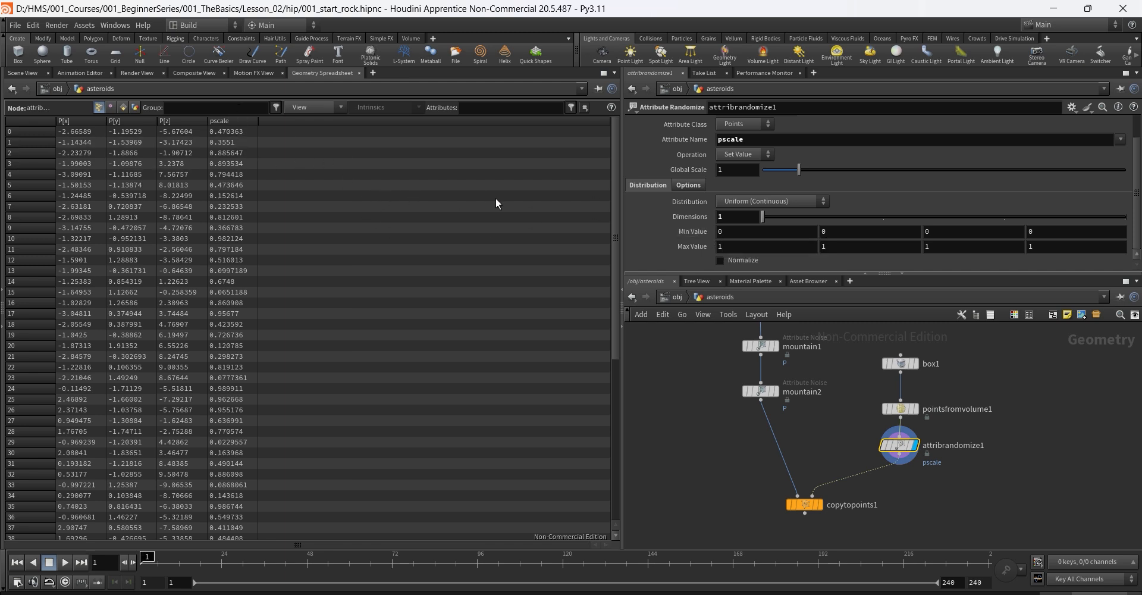
left_click(738, 246)
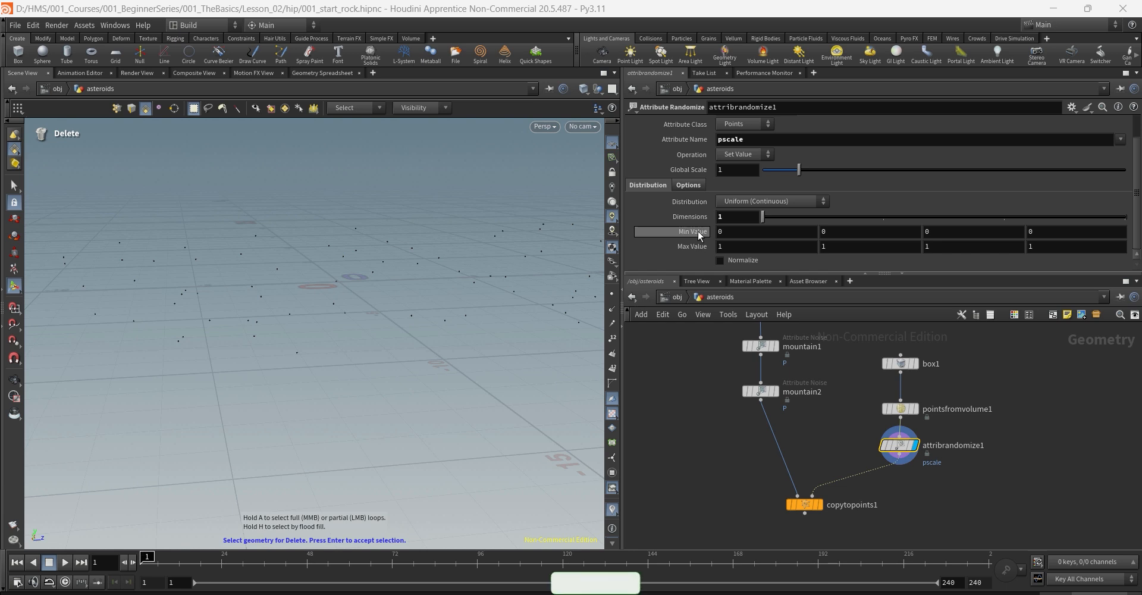
Step: Display copytopoints1 and set attribrandomize1's pscale Min Value to .15
left_click(821, 505)
left_click(805, 505)
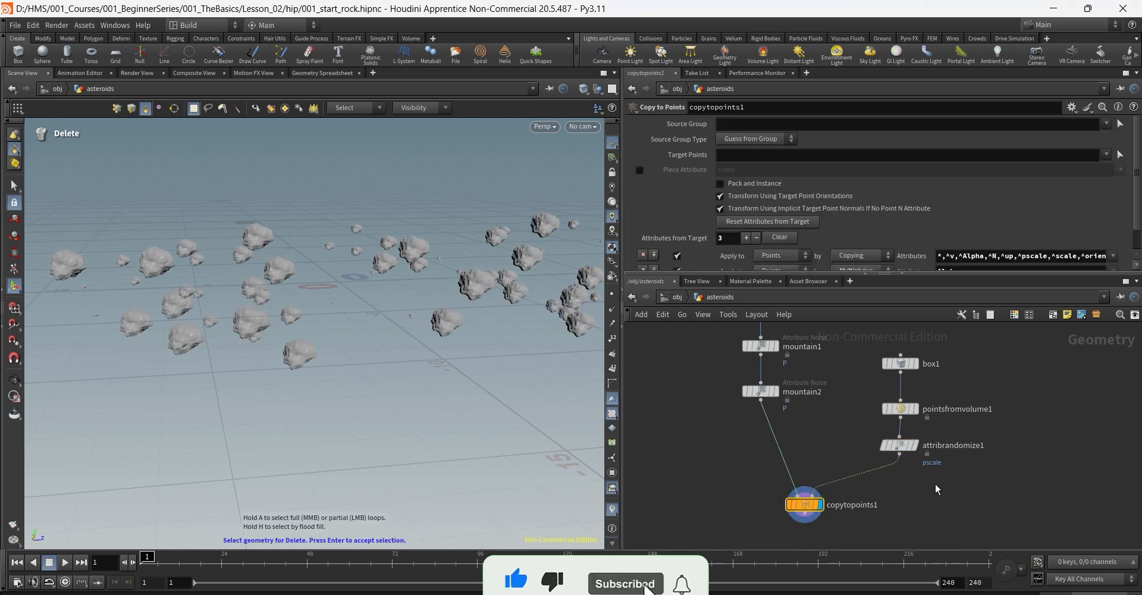
left_click_drag(885, 433, 955, 481)
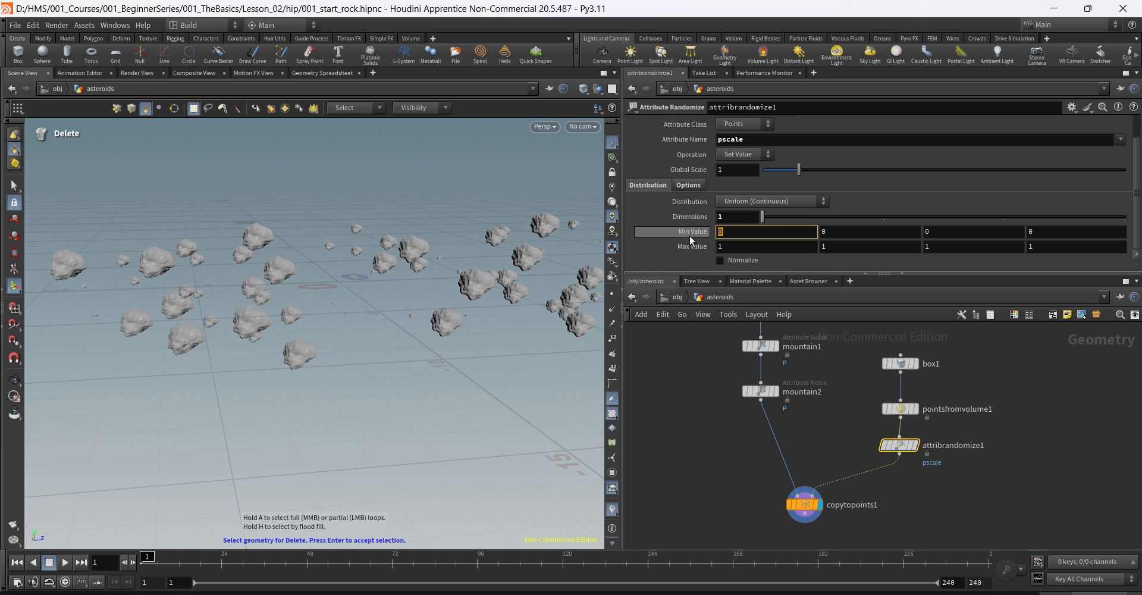
type(".")
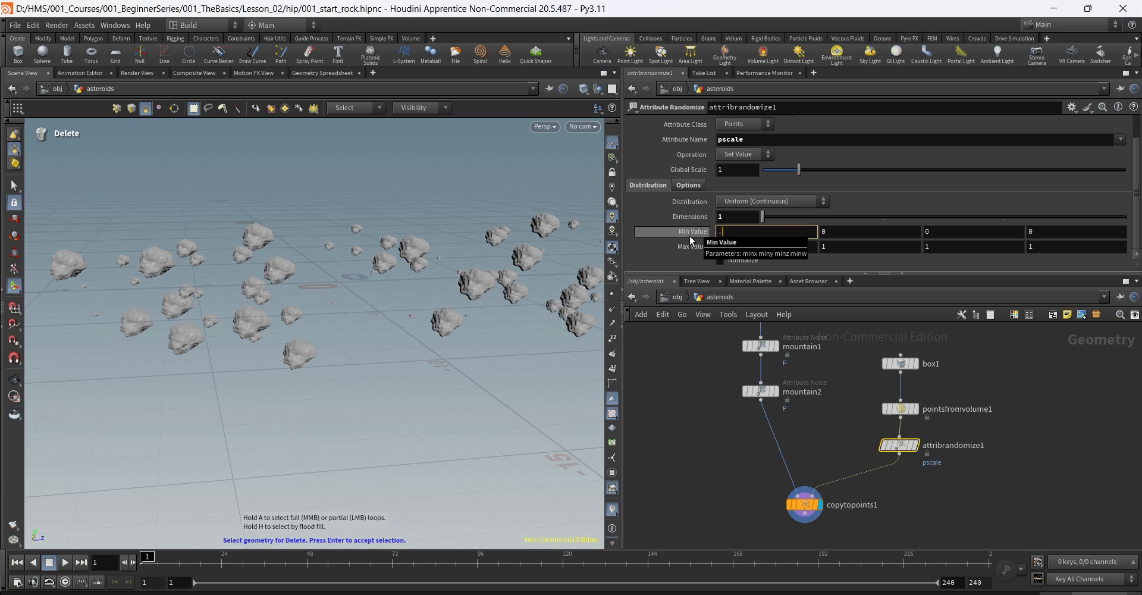
type("15")
key("Return")
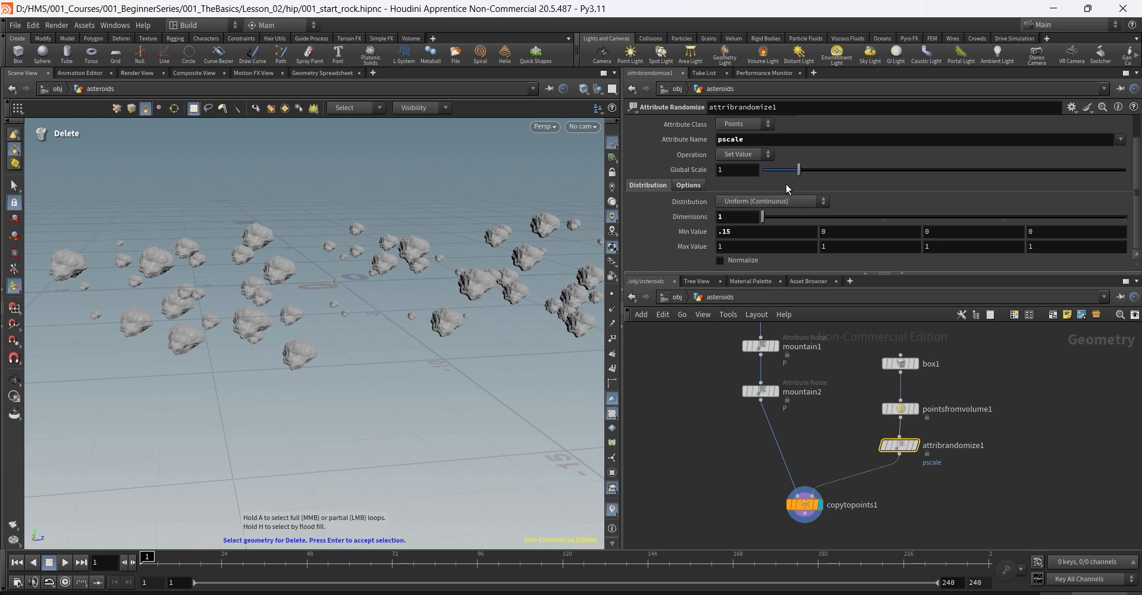
Step: Try dragging the Global Scale slider, then reset Global Scale to 1
double_click(725, 173)
left_click_drag(798, 171, 685, 175)
type("1")
key("Return")
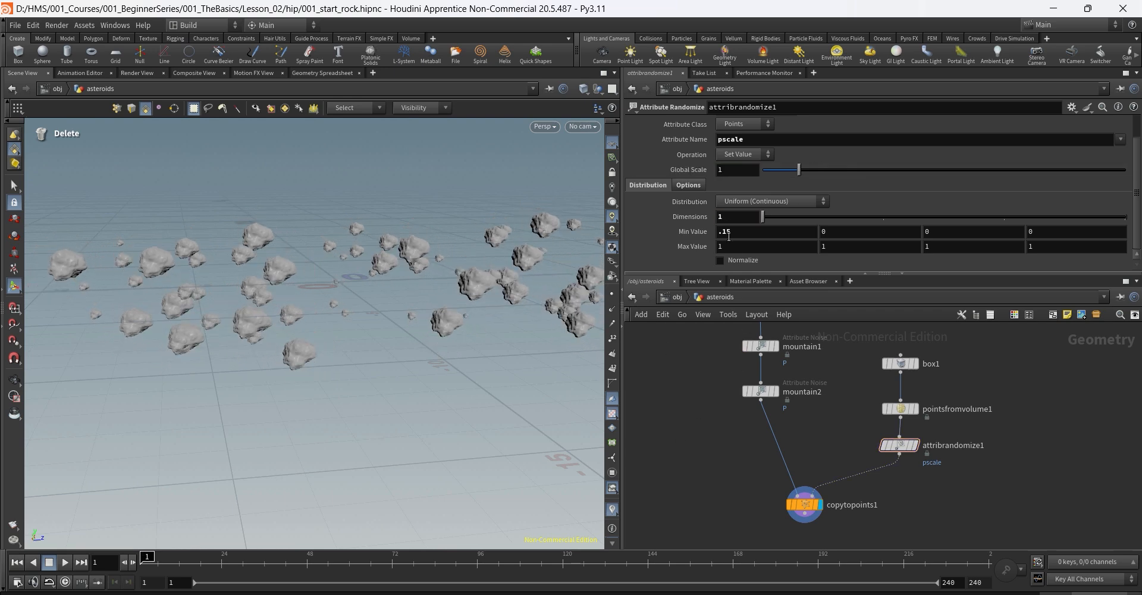
left_click_drag(735, 233, 687, 256)
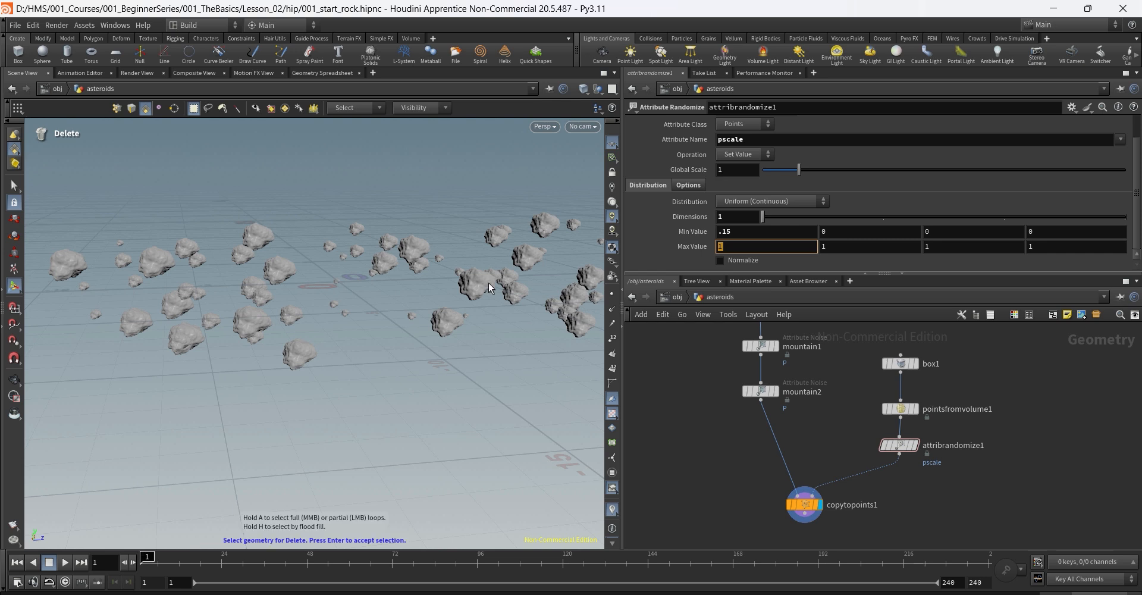
left_click_drag(735, 171, 698, 173)
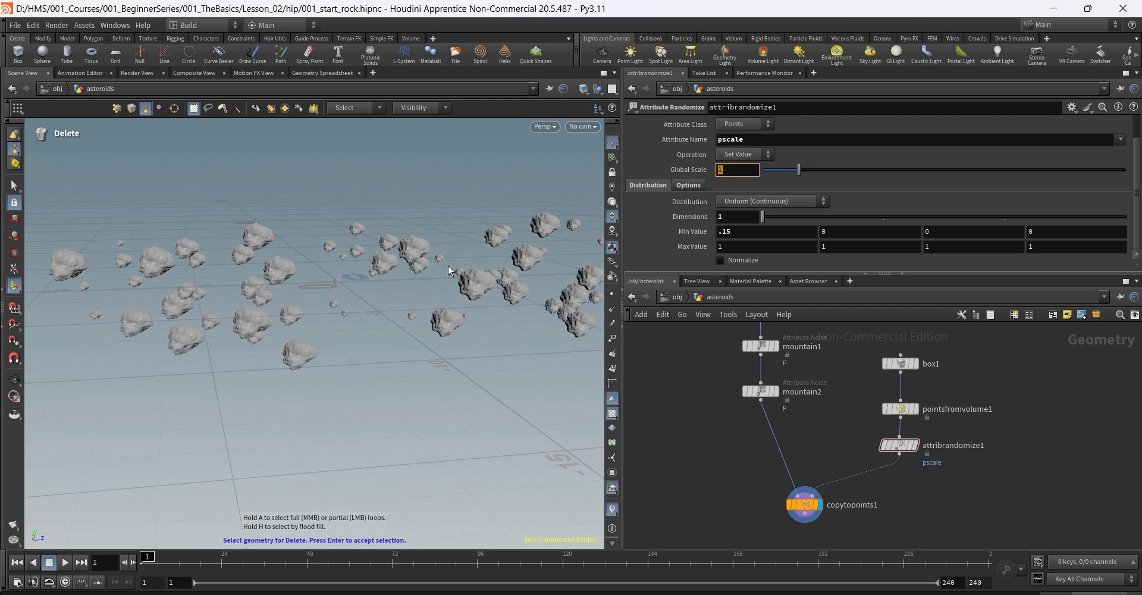
left_click(583, 126)
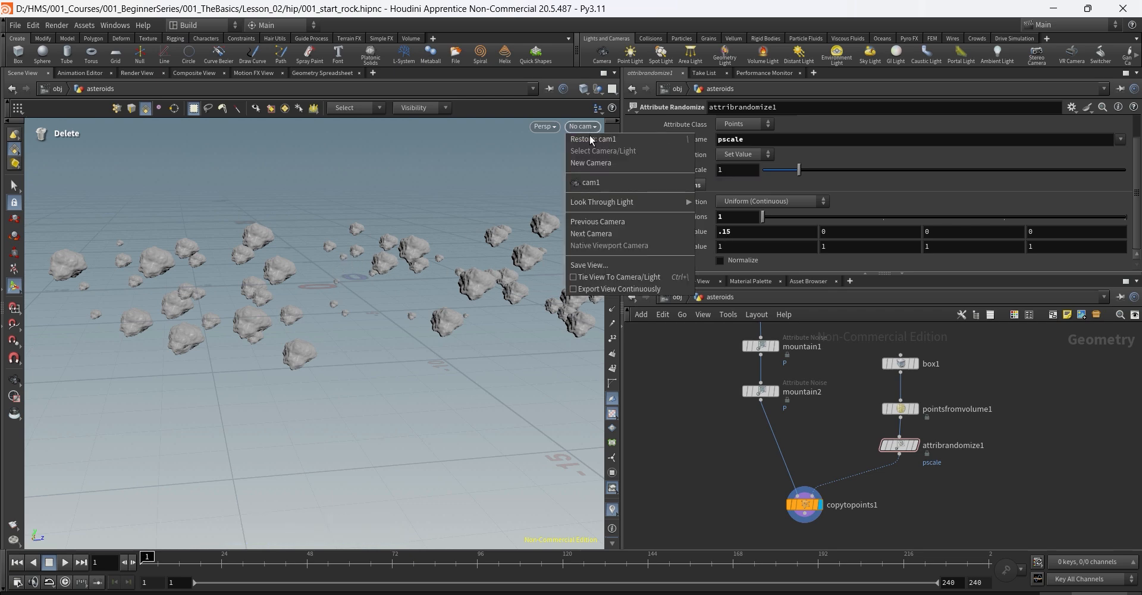
left_click(595, 185)
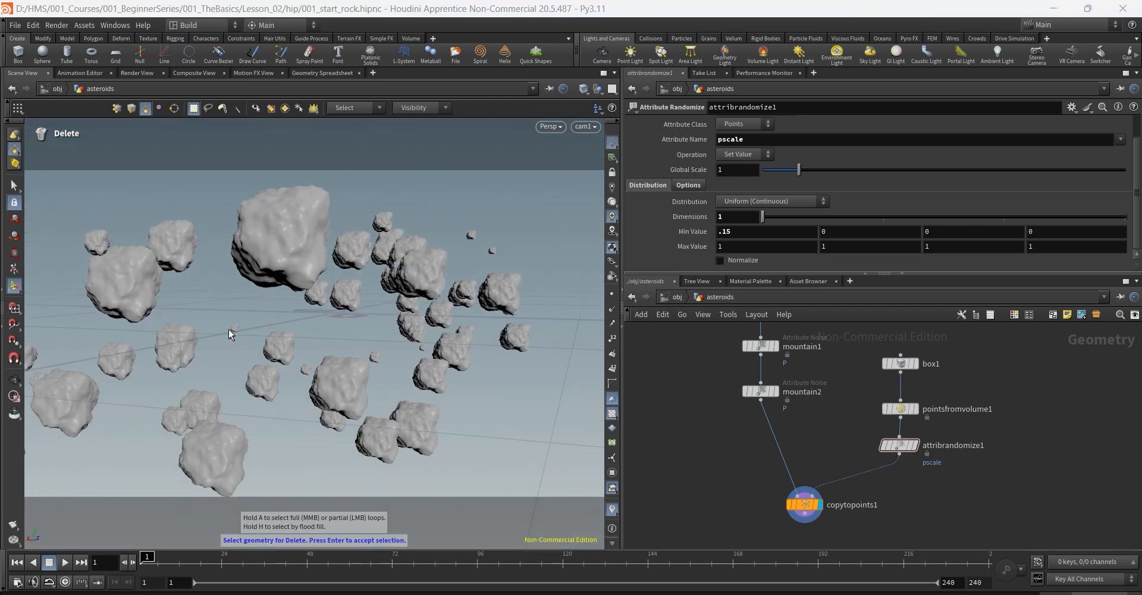
left_click(883, 447)
left_click(883, 447)
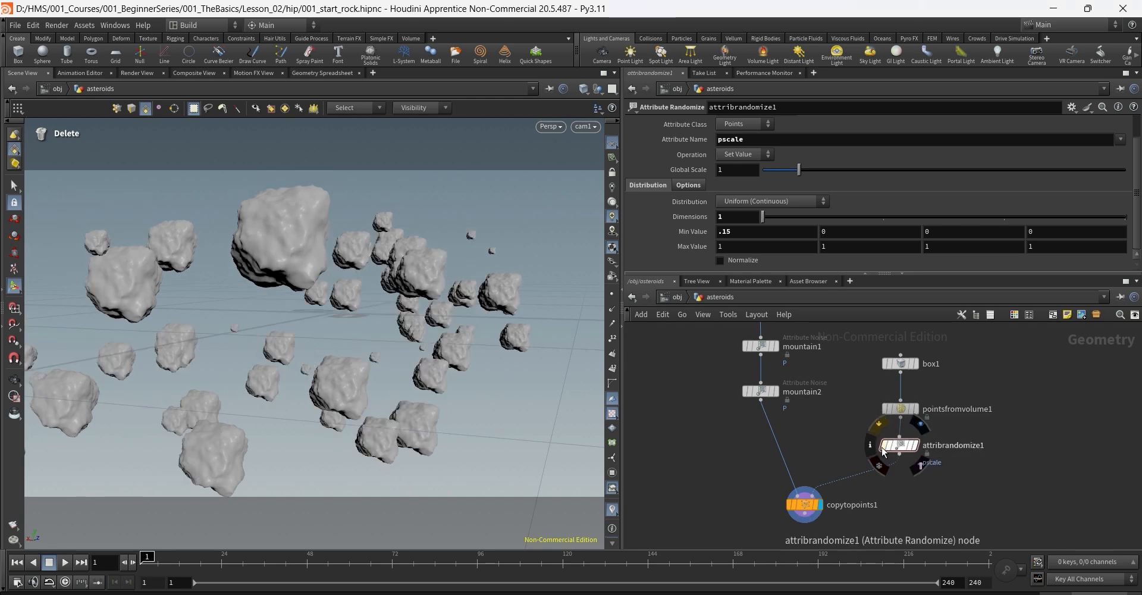
left_click(883, 448)
left_click(884, 448)
left_click(883, 447)
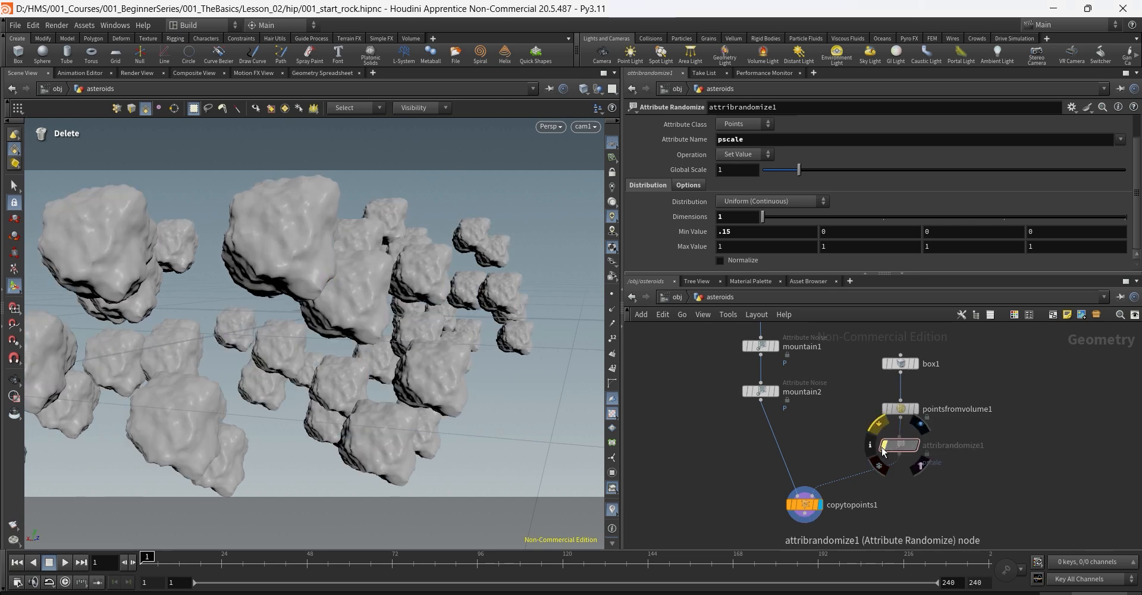
left_click(883, 447)
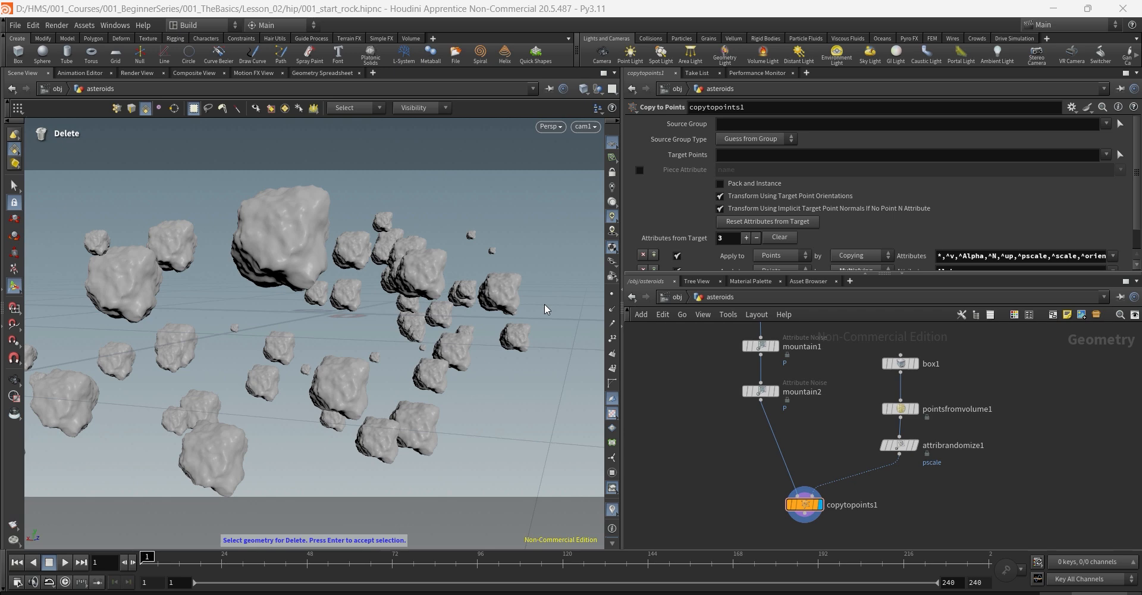
left_click_drag(544, 303, 289, 281, "alt")
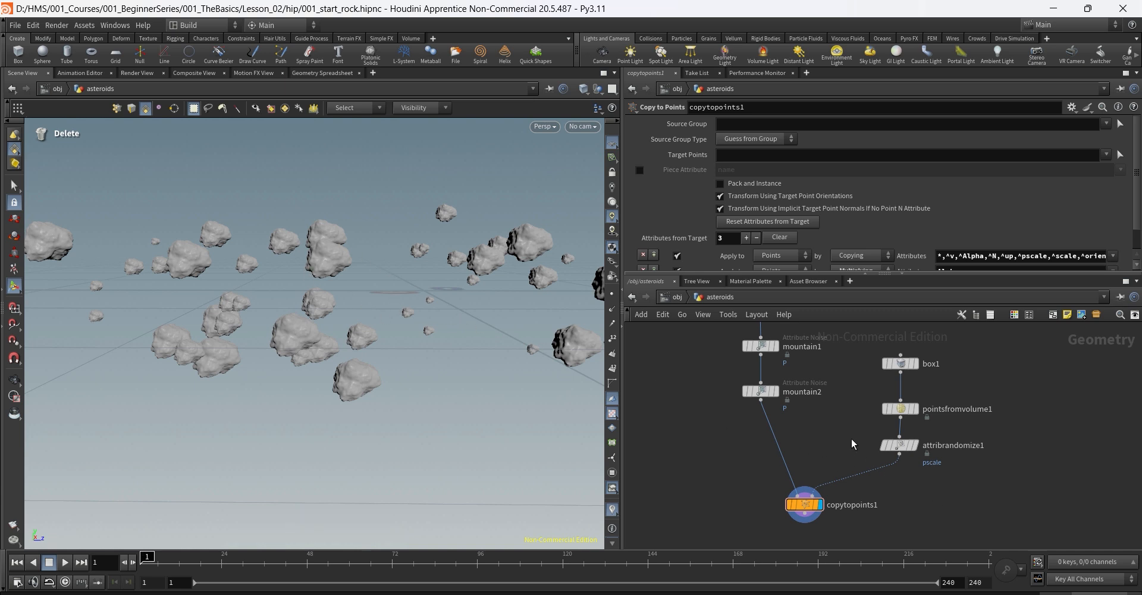
left_click(899, 445)
left_click(931, 496)
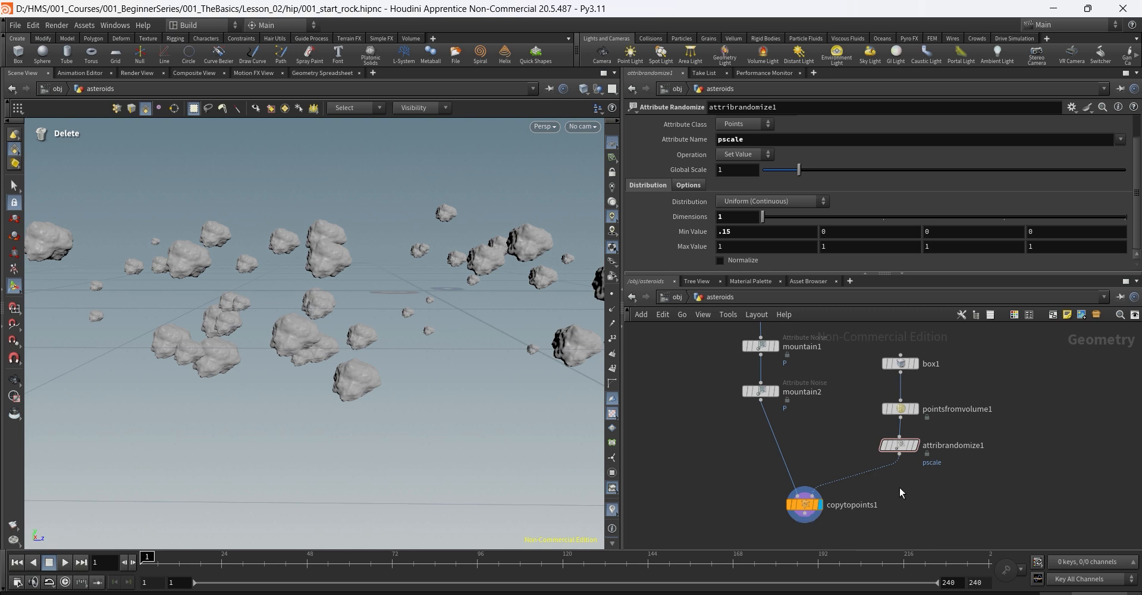
left_click_drag(806, 506, 801, 519)
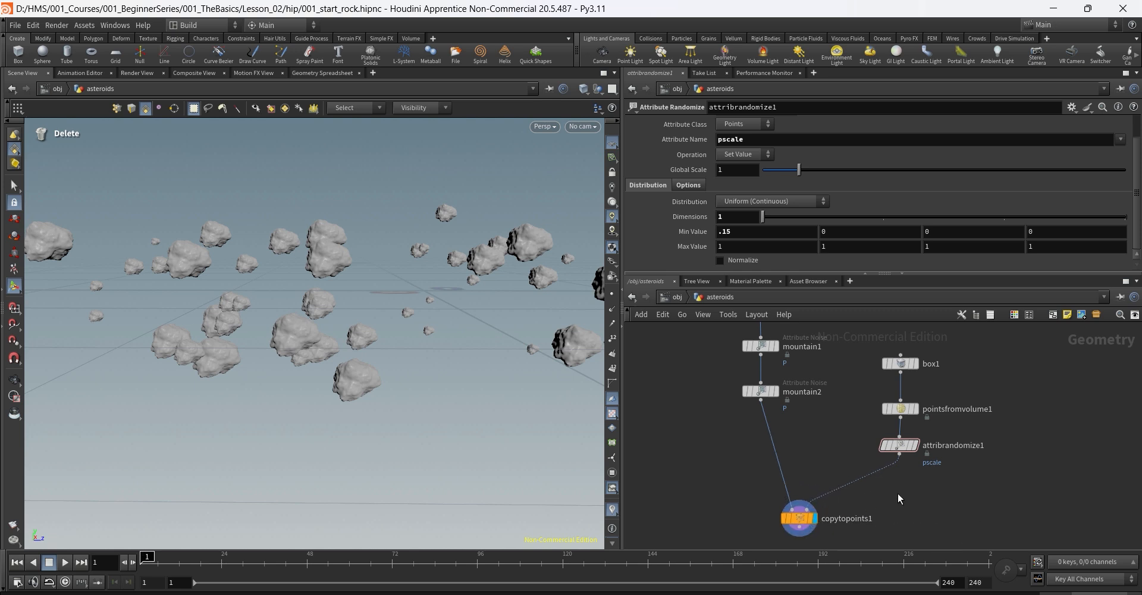
Step: Insert a second Attribute Randomize, attribrandomize2, just before copytopoints1
key("Tab")
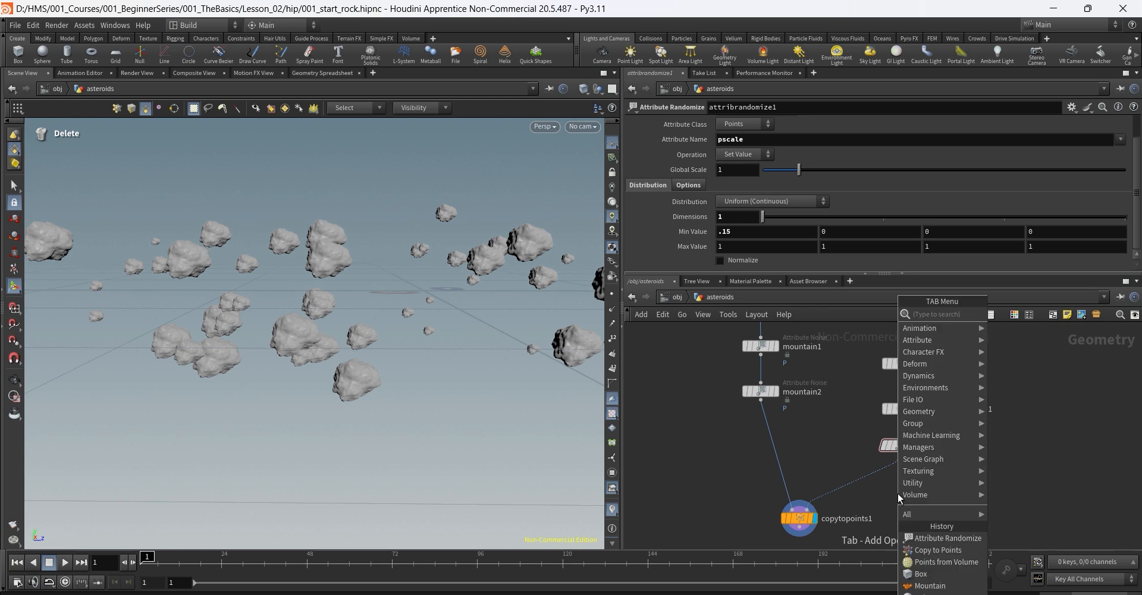
type("attribute ran")
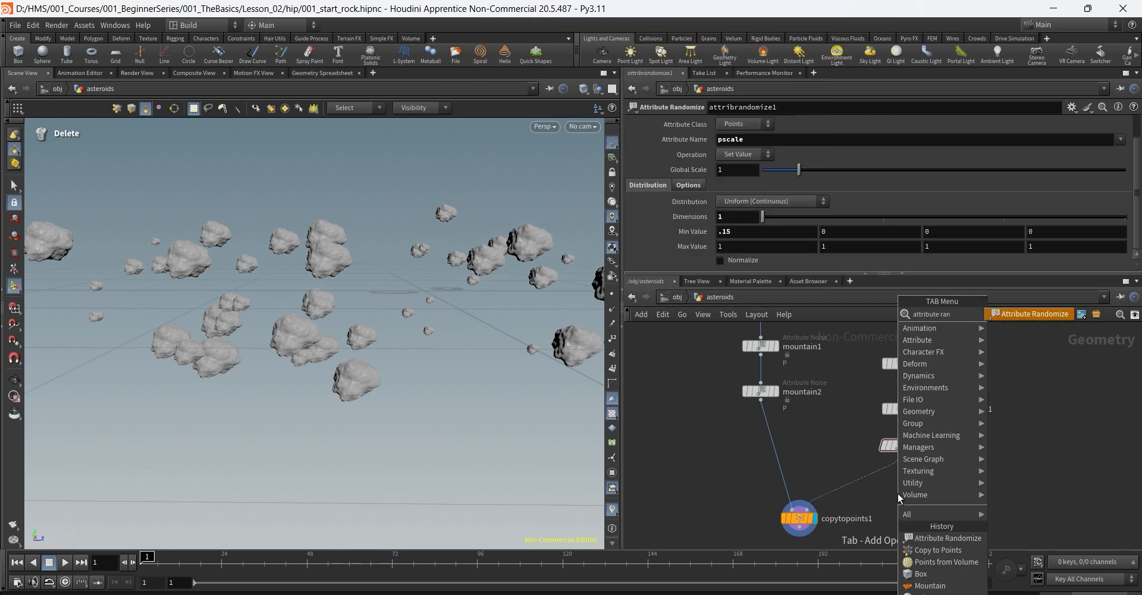
key("Return")
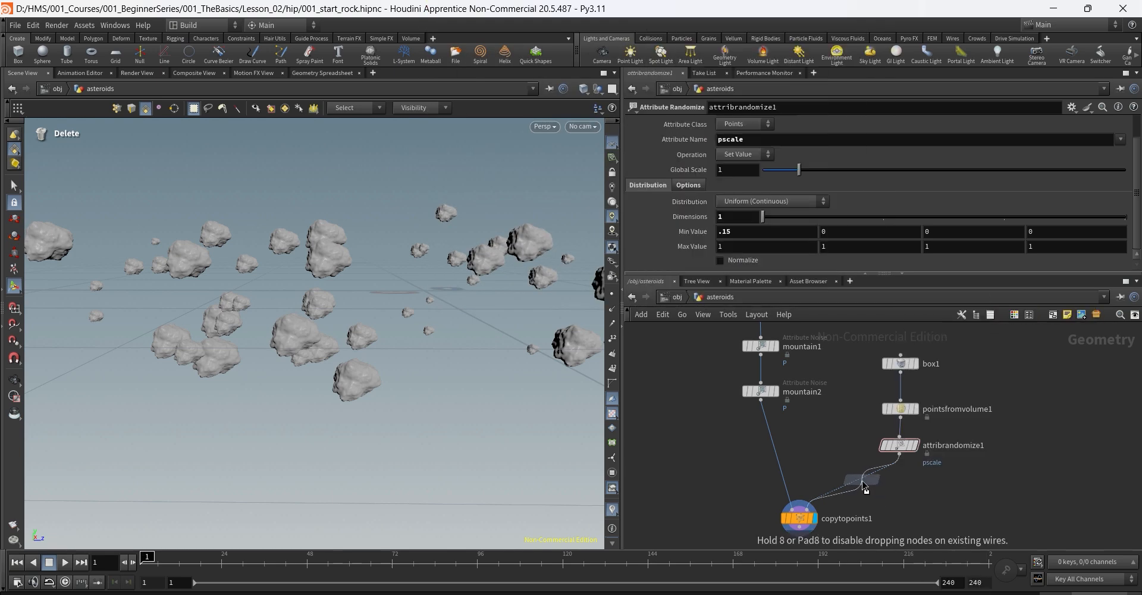
left_click(877, 491)
left_click_drag(879, 486, 885, 487)
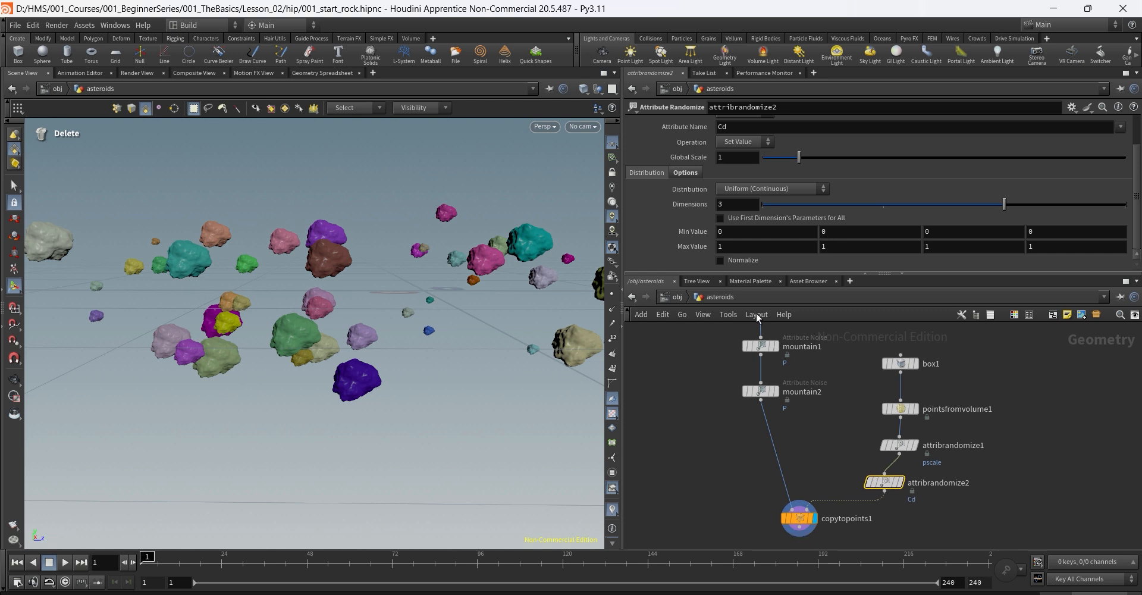
Step: Change attribrandomize2's attribute name from Cd to orient
left_click_drag(743, 127, 673, 139)
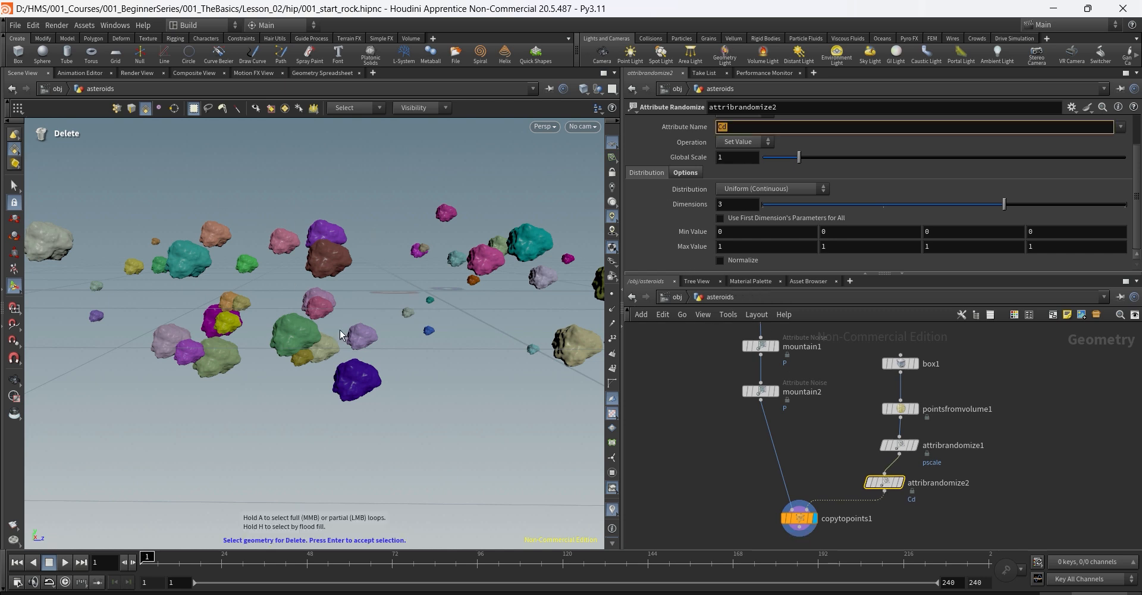
left_click(755, 128)
left_click_drag(744, 129, 645, 127)
type("orient")
key("Return")
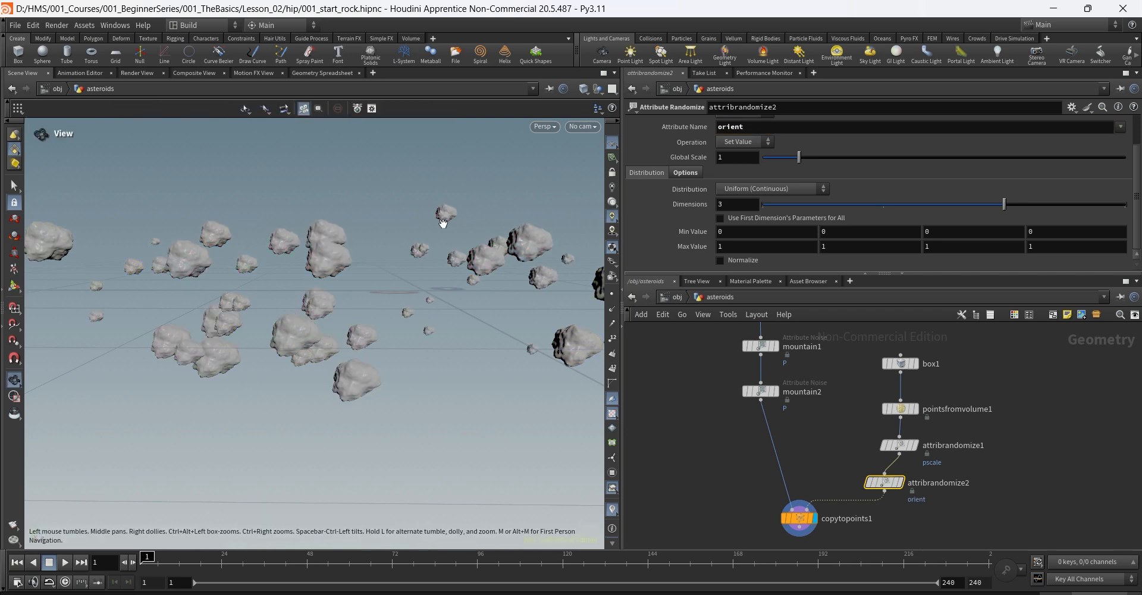
mouse_move(444, 222)
left_mouse_down("alt")
mouse_move(367, 229)
mouse_move(436, 232)
left_mouse_up("alt")
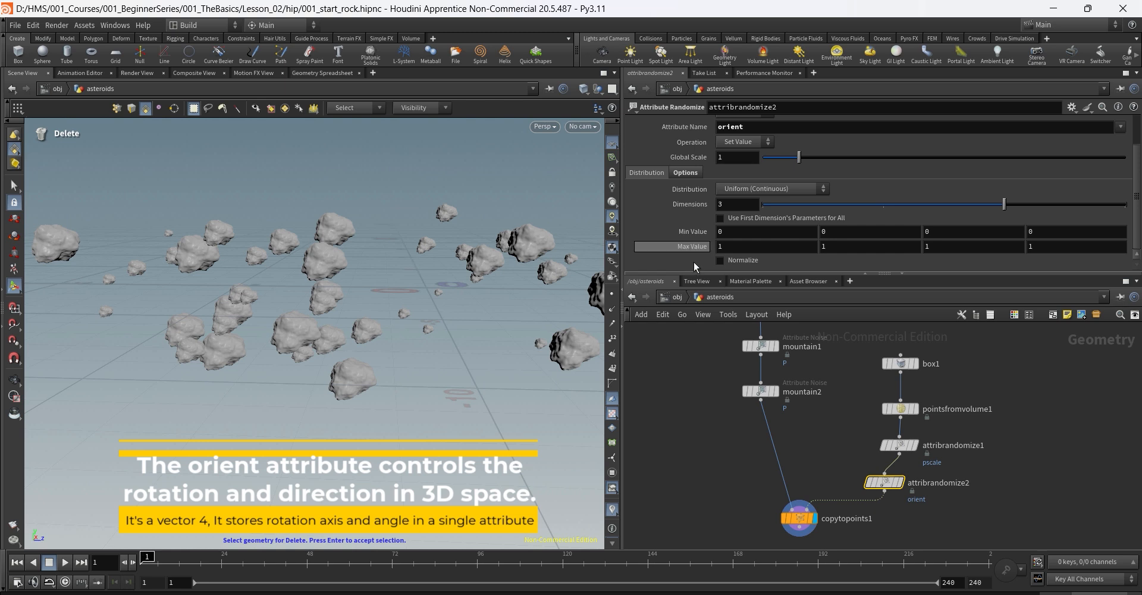
Step: Set Distribution to Direction or Orientation and Dimensions to 4
left_click(757, 191)
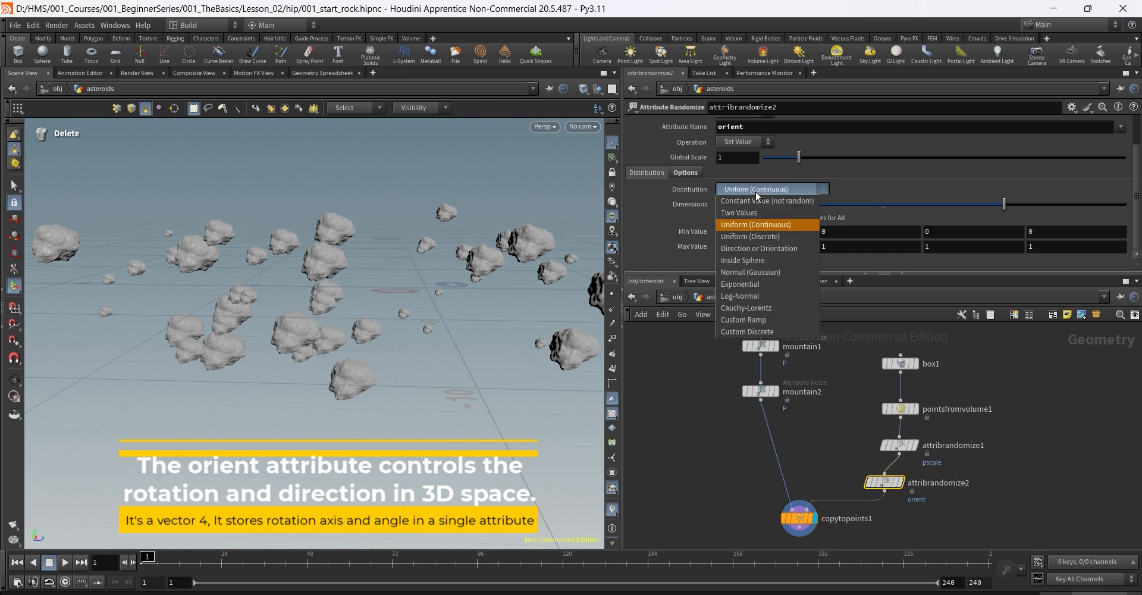
left_click(757, 249)
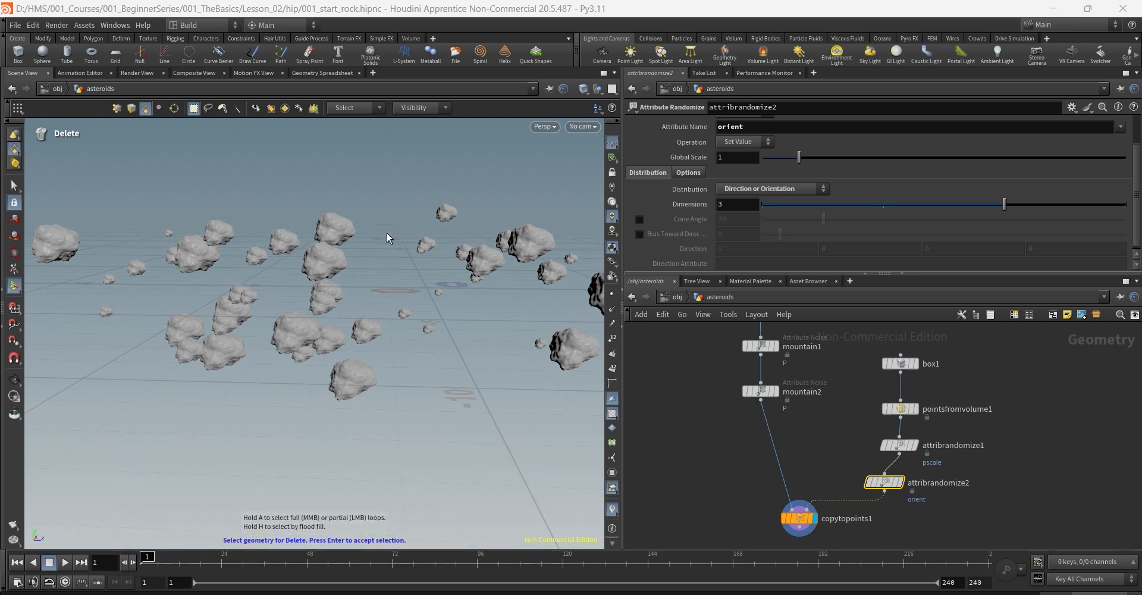
left_click_drag(386, 233, 440, 236, "alt")
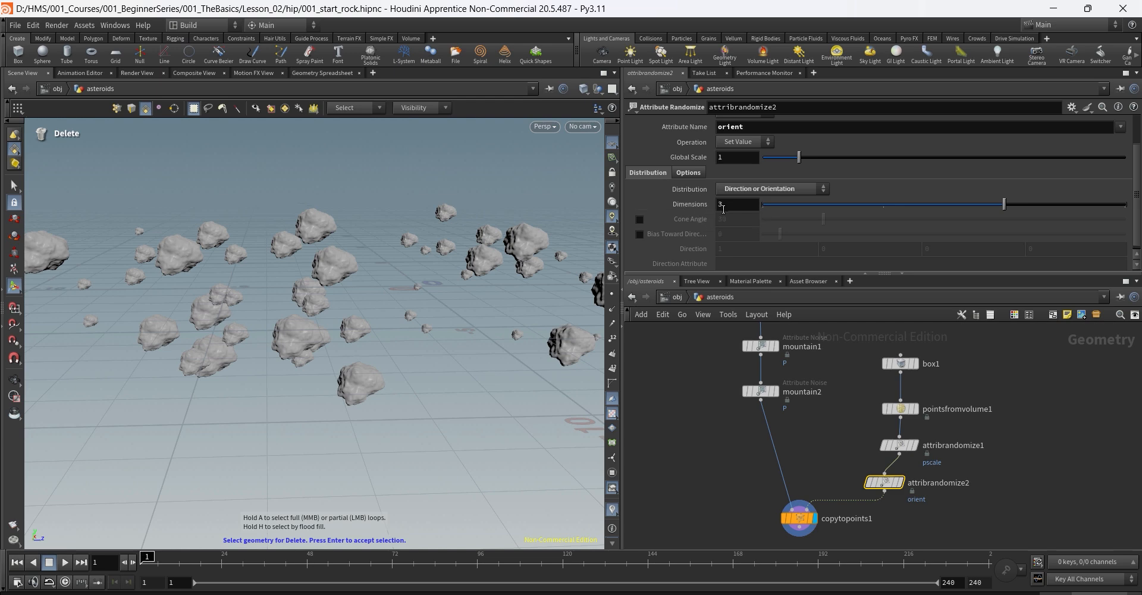
left_click_drag(736, 204, 699, 210)
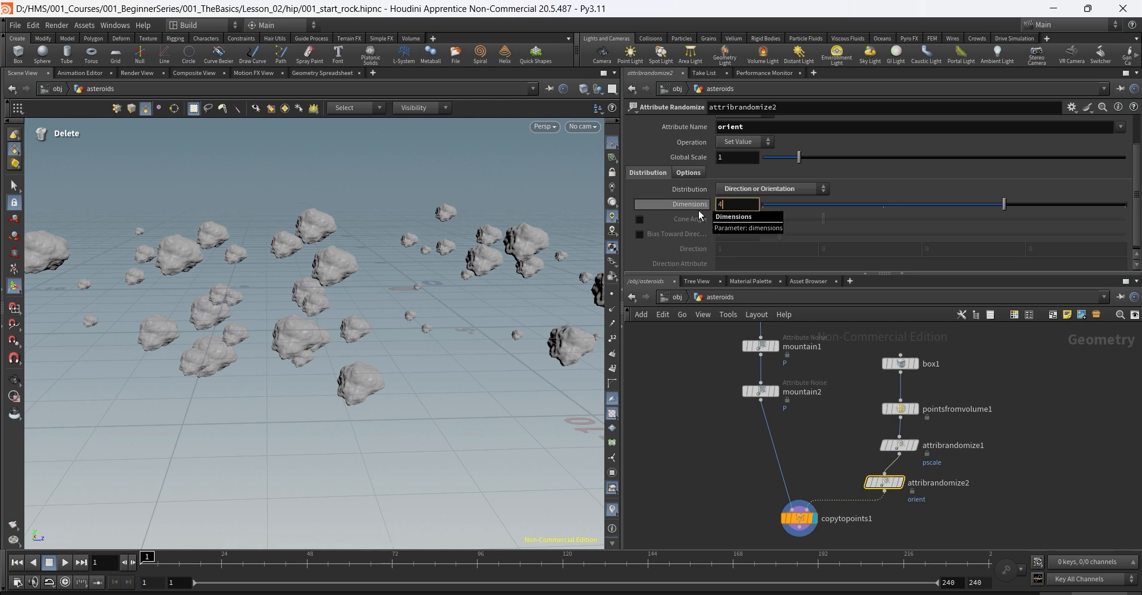
type("4")
key("Return")
Step: Orbit around the rotated asteroids and view the scene through cam1
key("Escape")
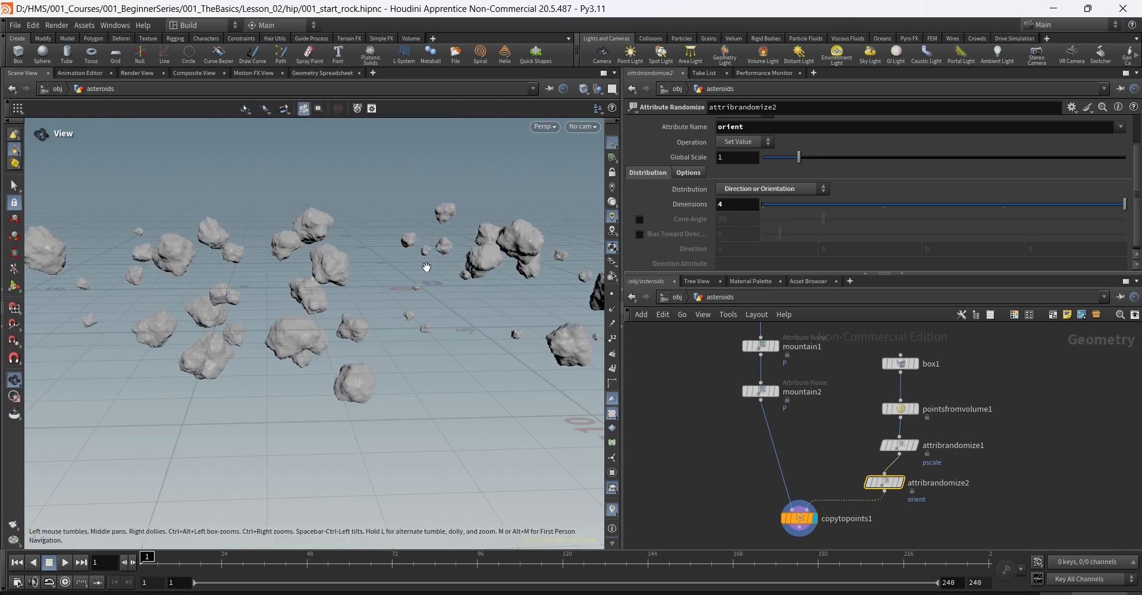
left_click_drag(427, 267, 491, 272)
left_click_drag(495, 298, 519, 291, "alt")
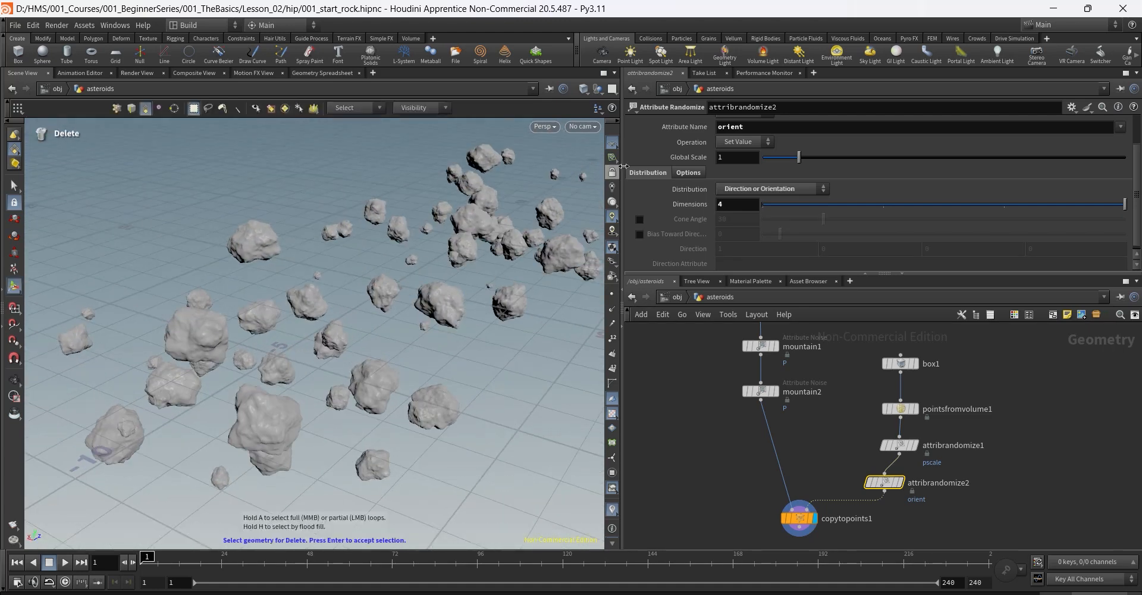
left_click(583, 127)
left_click(587, 183)
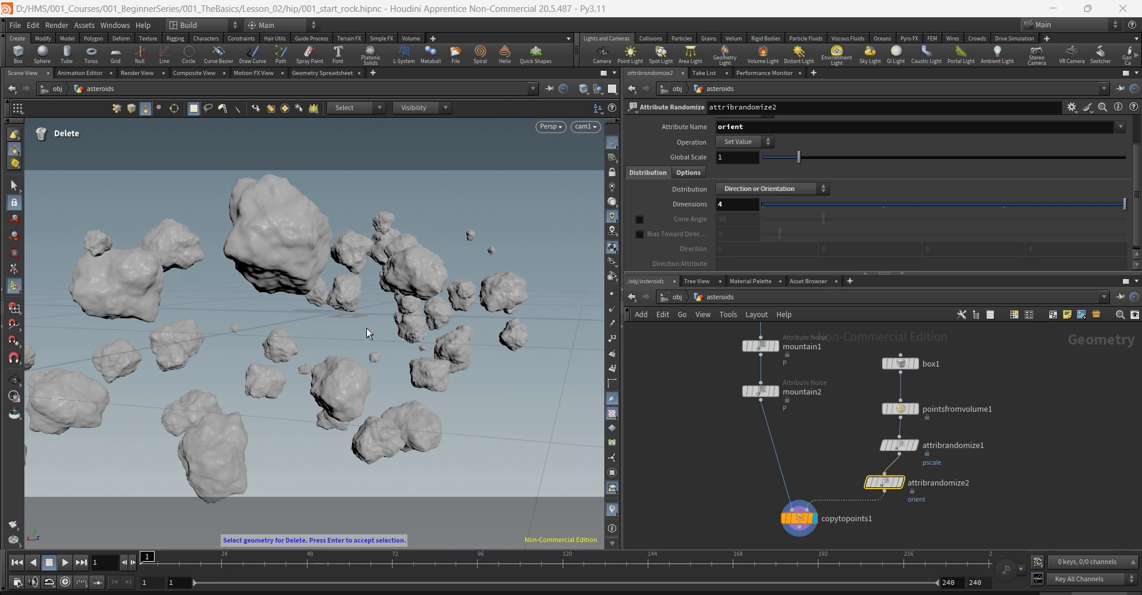
key("Escape")
mouse_move(369, 308)
left_mouse_down()
mouse_move(381, 309)
mouse_move(376, 301)
mouse_move(365, 337)
mouse_move(387, 344)
mouse_move(335, 277)
mouse_move(350, 308)
mouse_move(410, 301)
mouse_move(381, 314)
left_mouse_up()
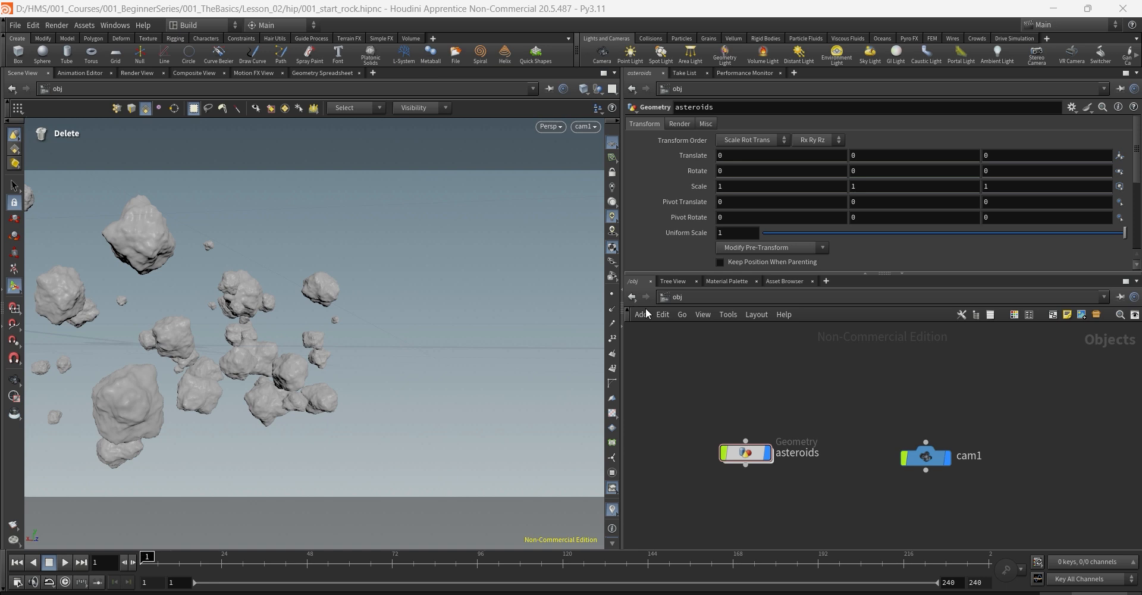
Step: Check cam1's position and rotation values, then dive into the asteroids object
left_click(919, 459)
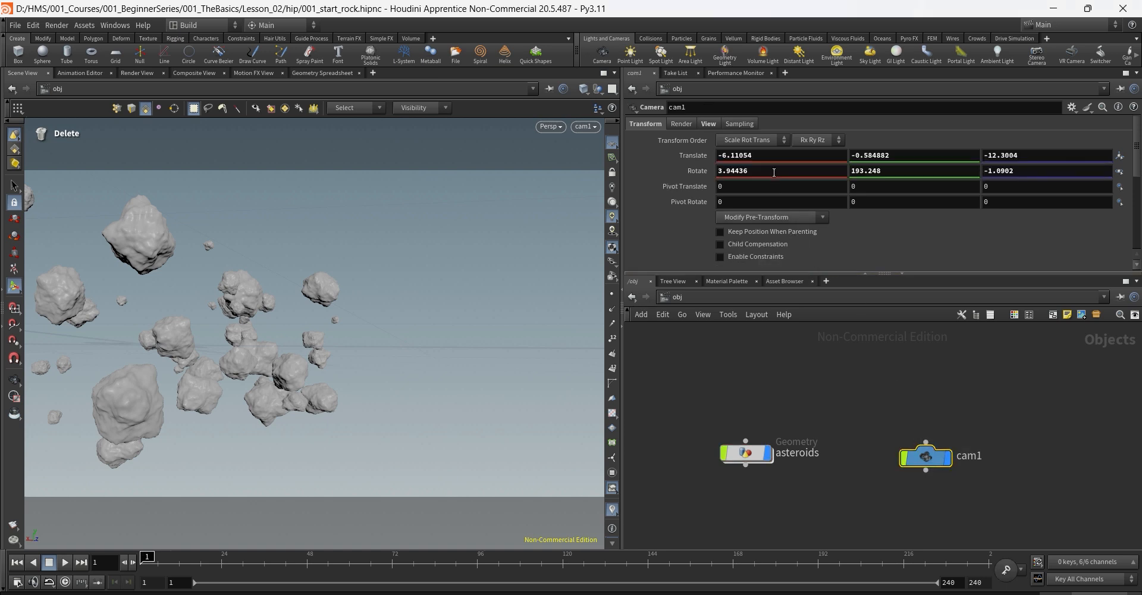
left_click(744, 155)
left_click(903, 172)
left_click(745, 455)
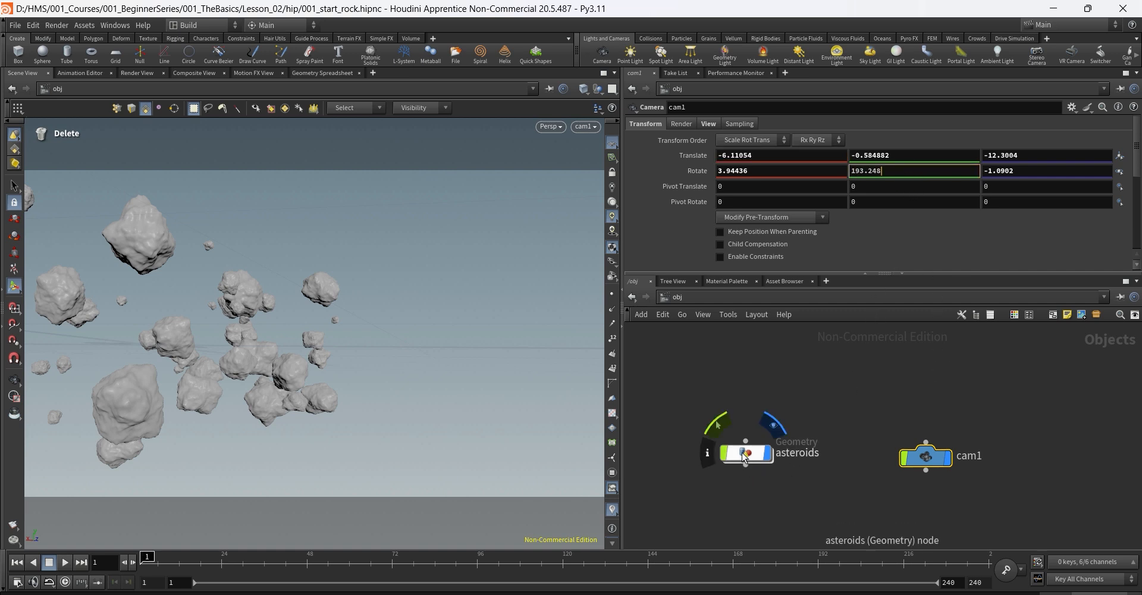
double_click(744, 455)
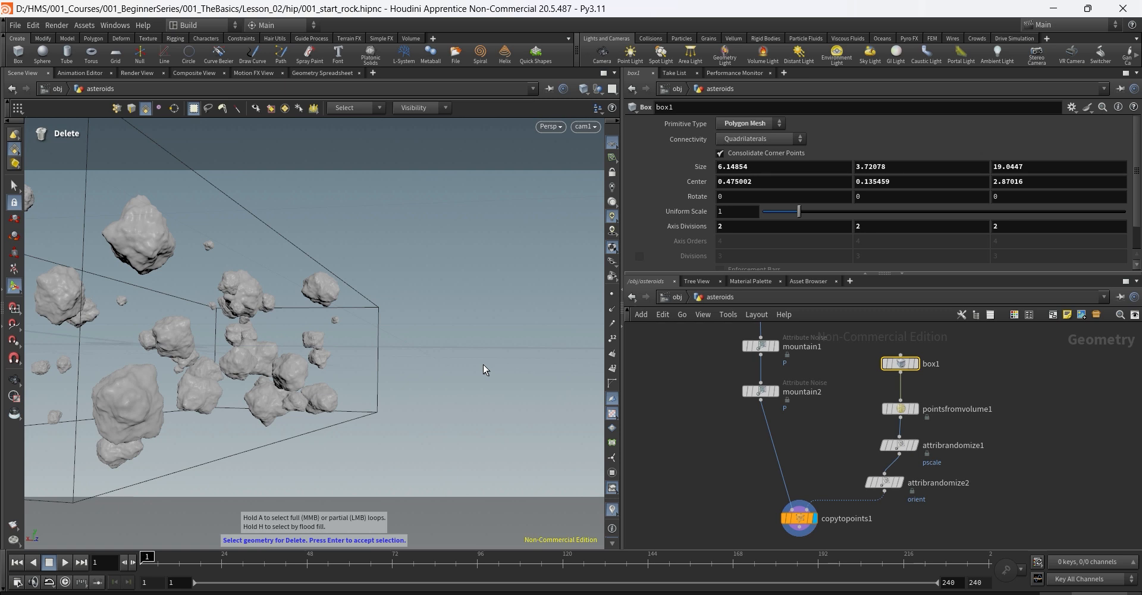
Step: Set pointsfromvolume1's Point Separation to 1.5, then back to 2
left_click(900, 409)
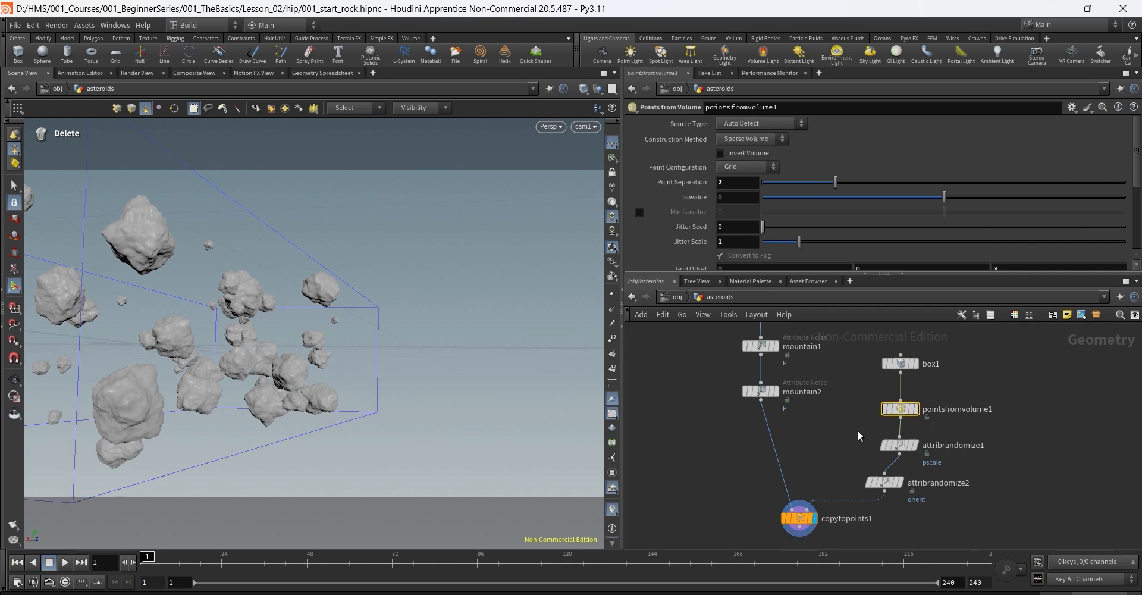
left_click(713, 185)
left_click_drag(714, 185, 702, 189)
type("1.5")
key("Return")
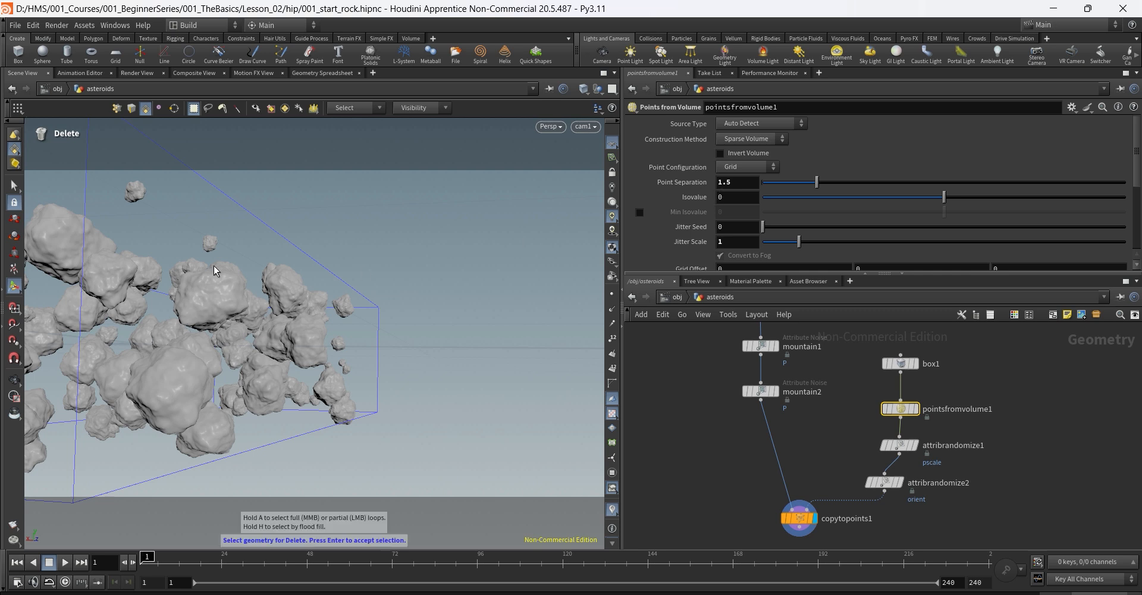
left_click(738, 182)
type("2")
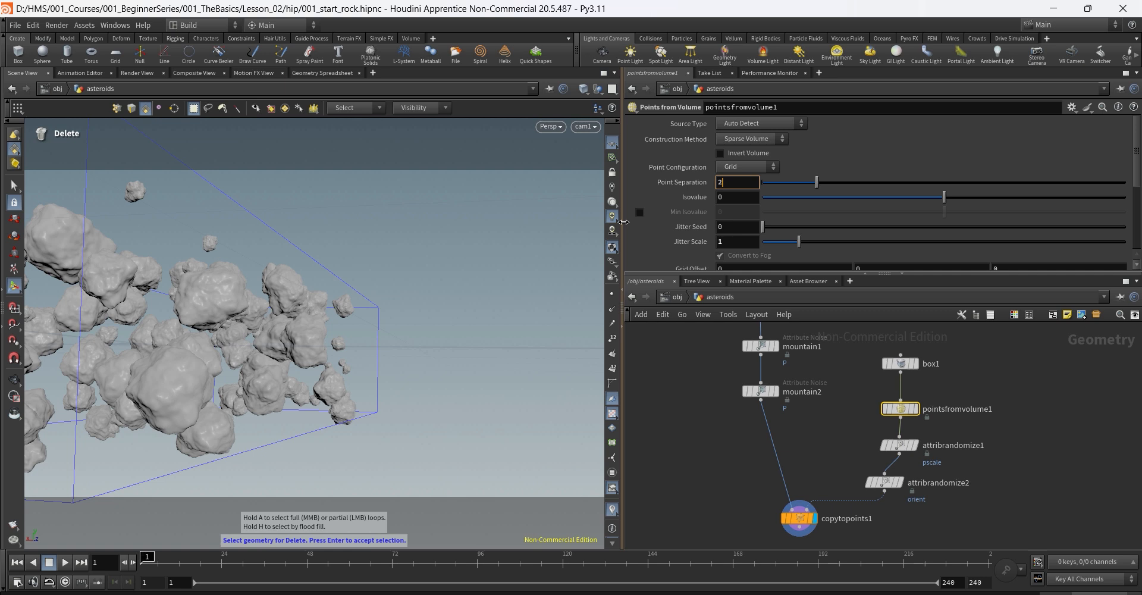
key("Return")
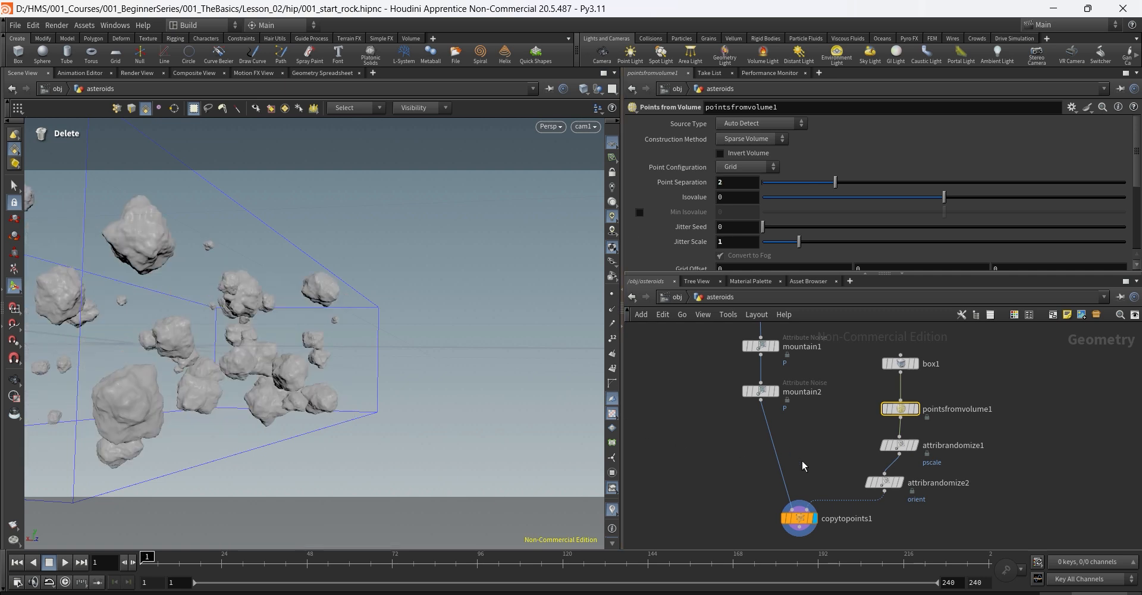
Step: Select the mountain nodes and attribrandomize1, then show copytopoints1's settings
left_click(863, 435)
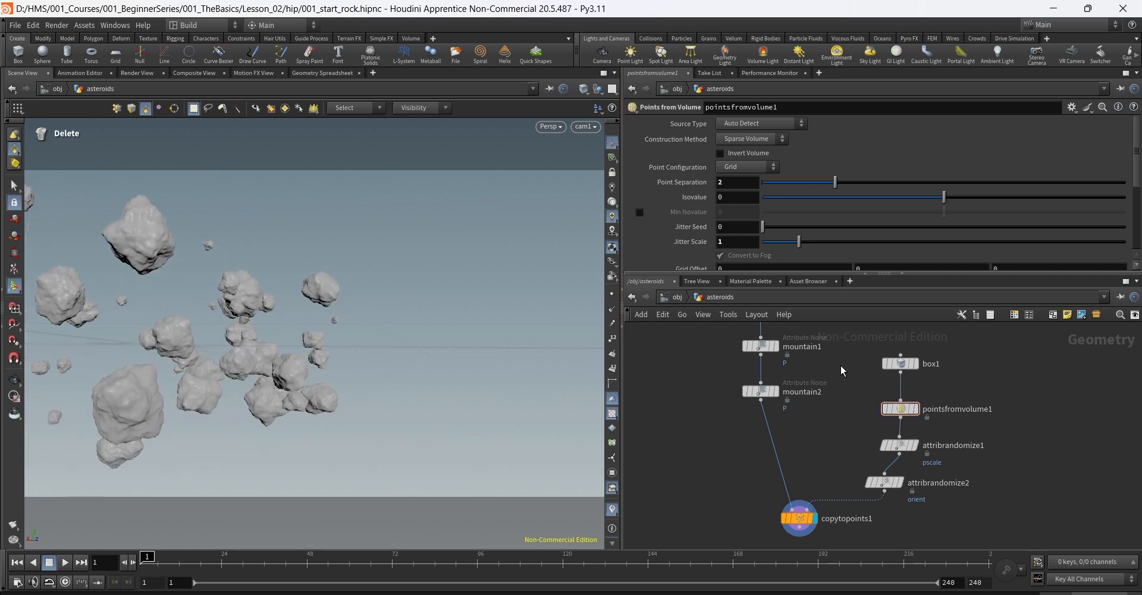
left_click_drag(709, 338, 782, 433)
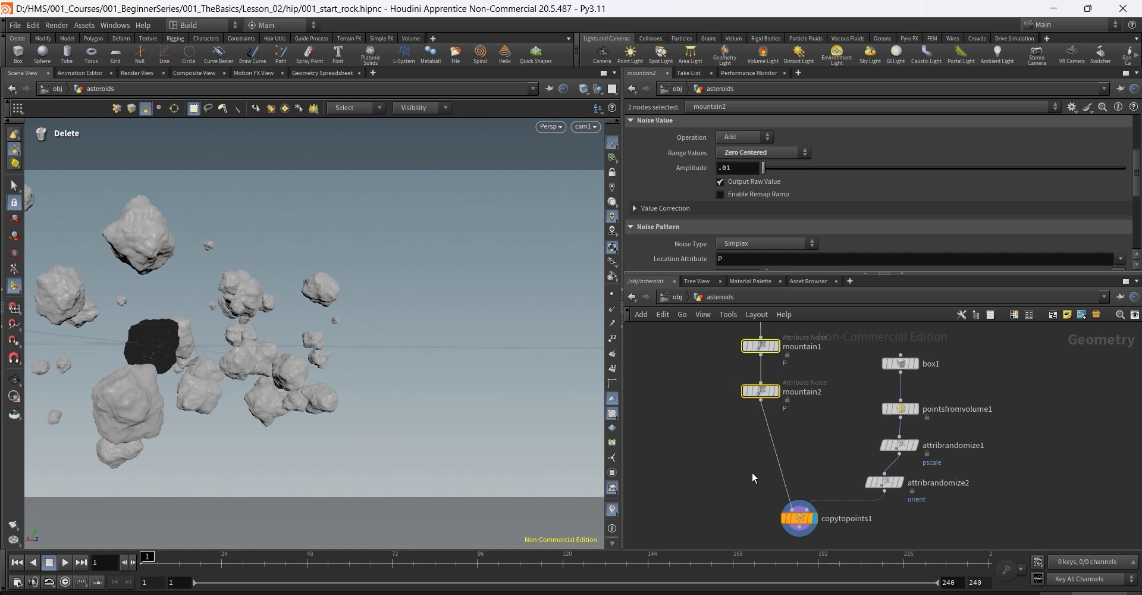
middle_click_drag(844, 390, 792, 389)
left_click(849, 437)
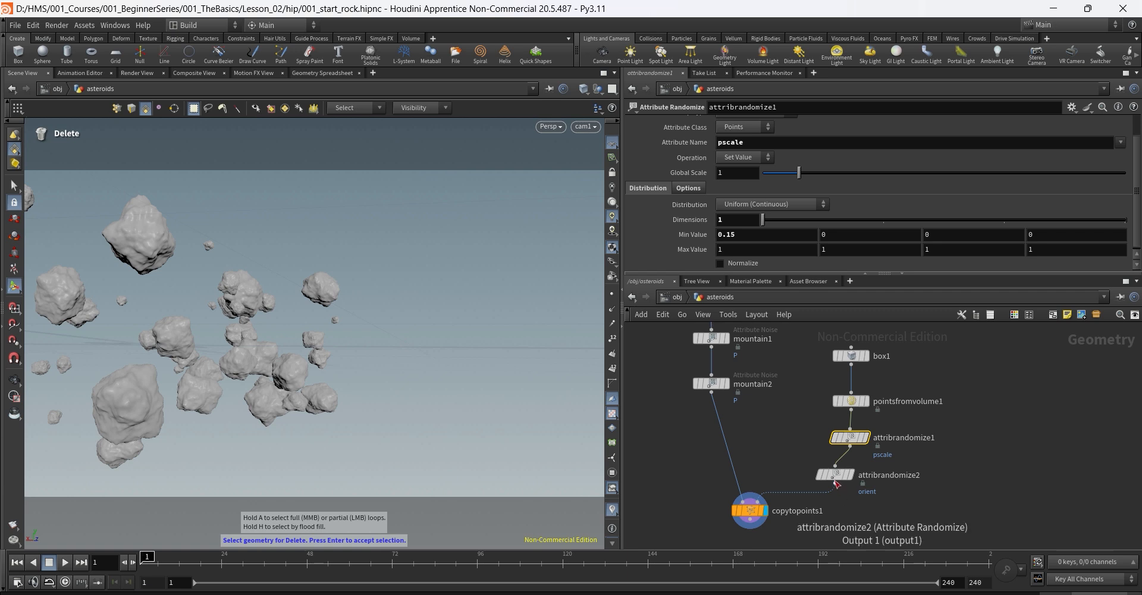
left_click(748, 511)
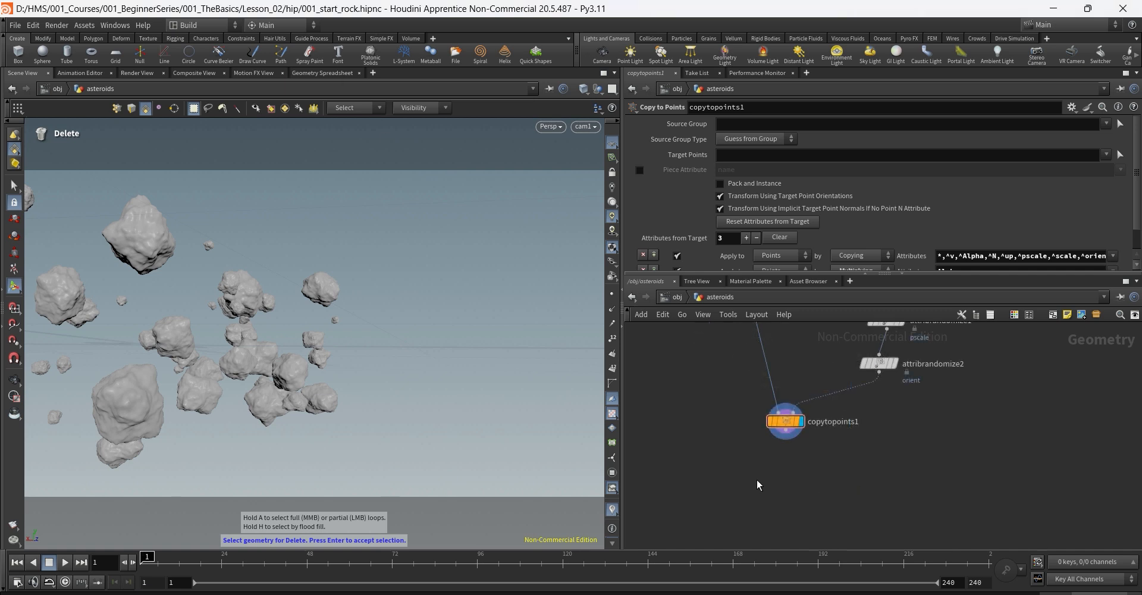
Step: Add a Null fed by copytopoints1 and make it the displayed output
key("Tab")
type("nu")
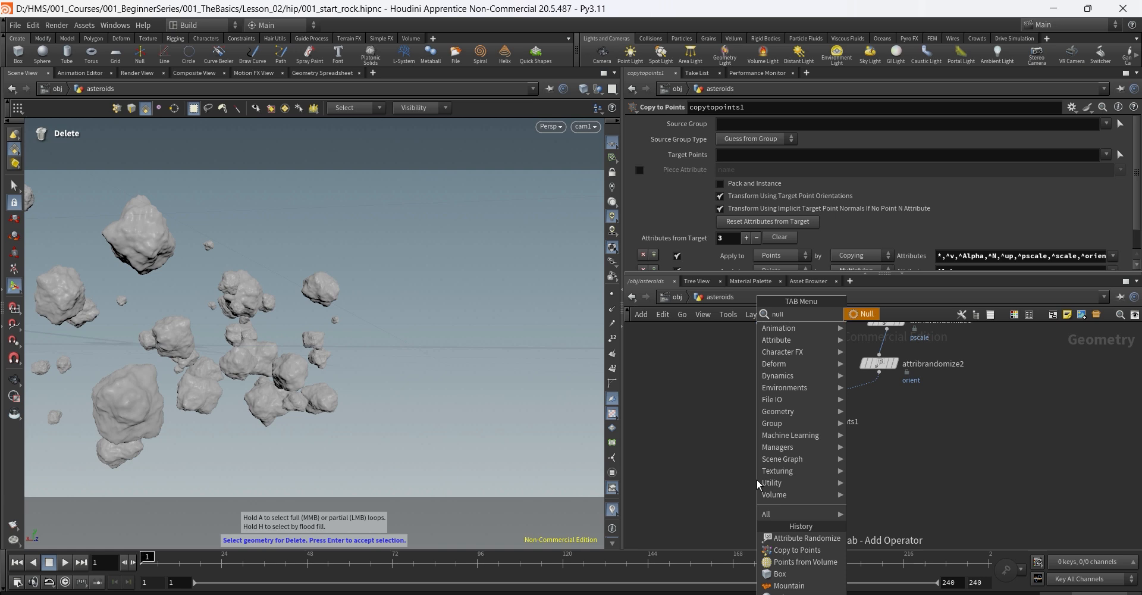
key("Escape")
left_click(757, 480)
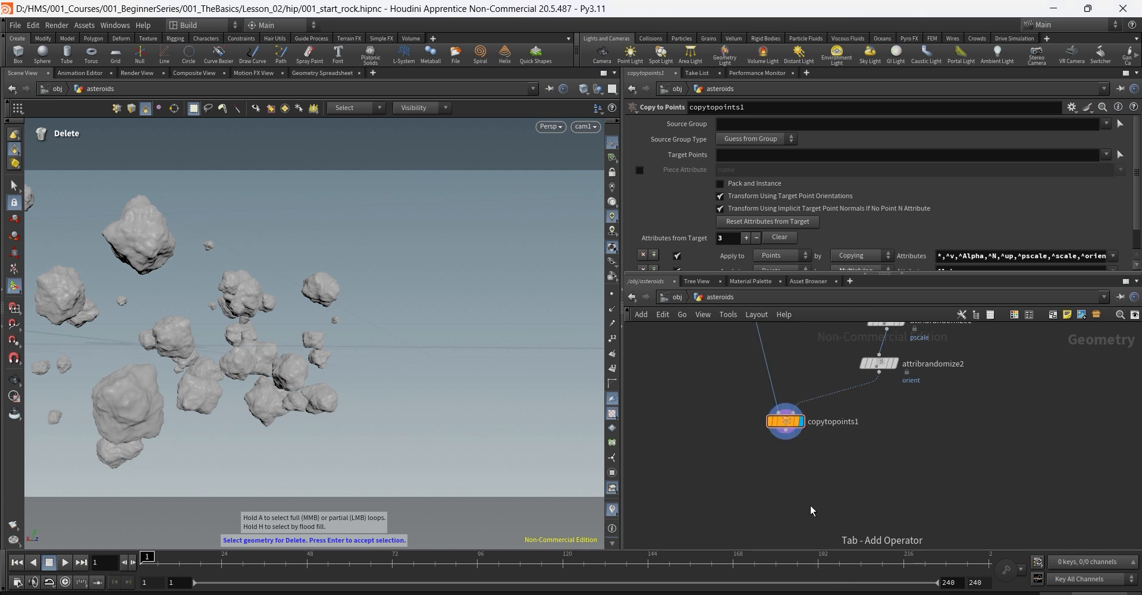
left_click_drag(757, 482, 786, 491)
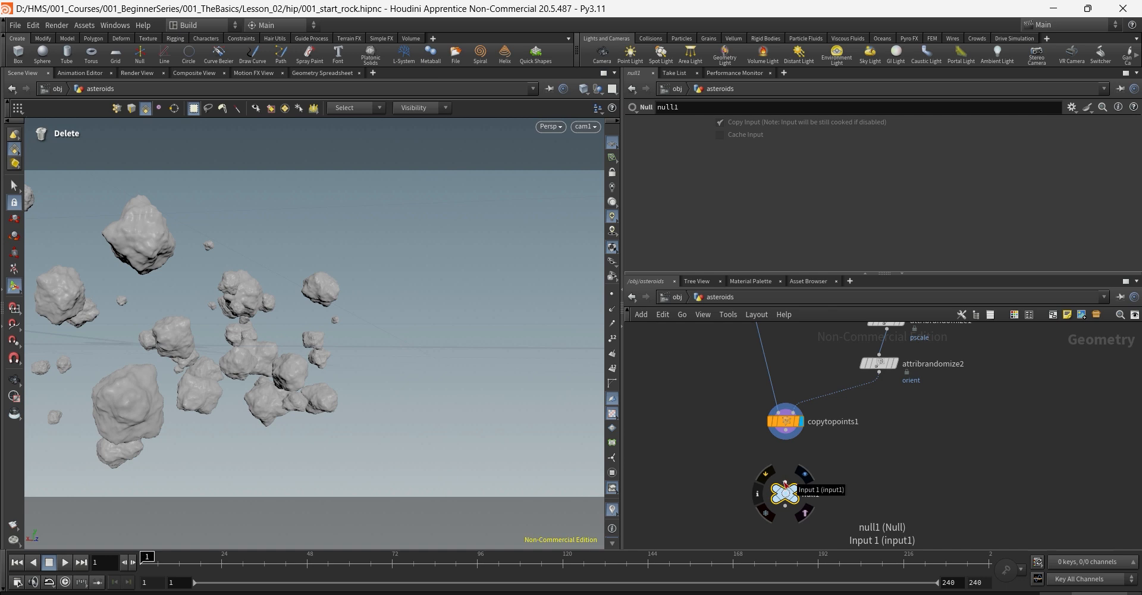
left_click_drag(785, 483, 786, 440)
left_click(796, 487)
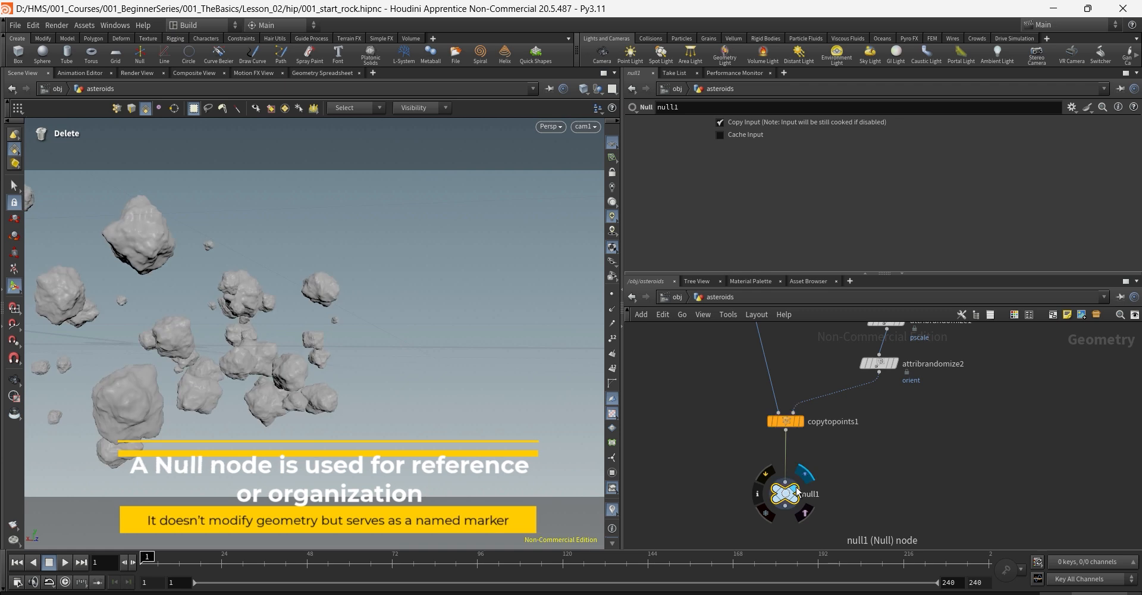
Step: Rename the null to OUT_ROCKS and colour it black
double_click(811, 496)
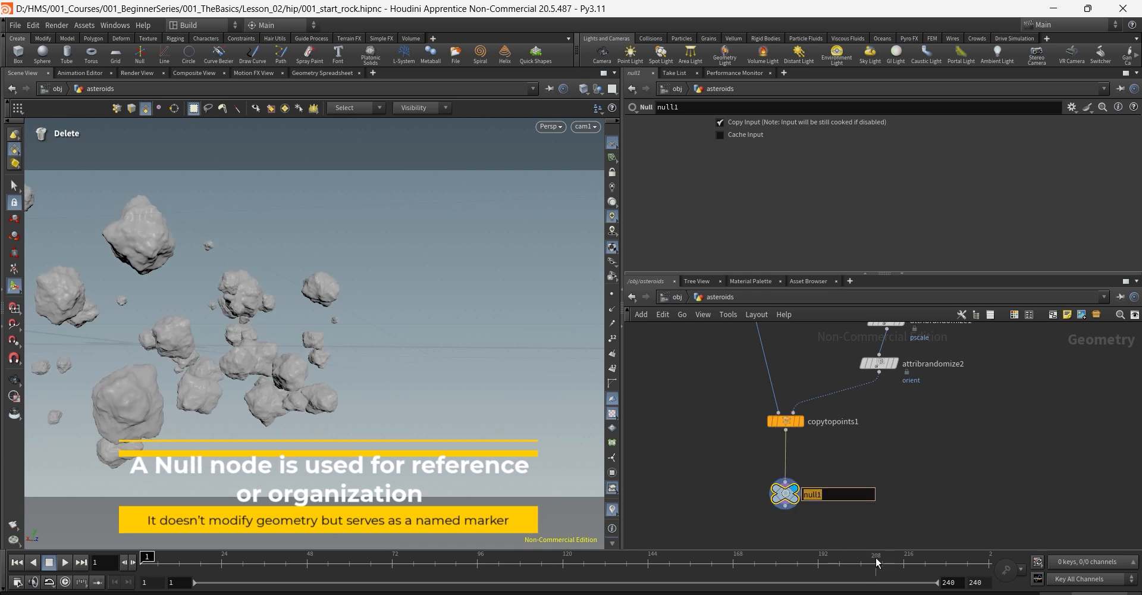
type("OUT_ROCKS")
key("Return")
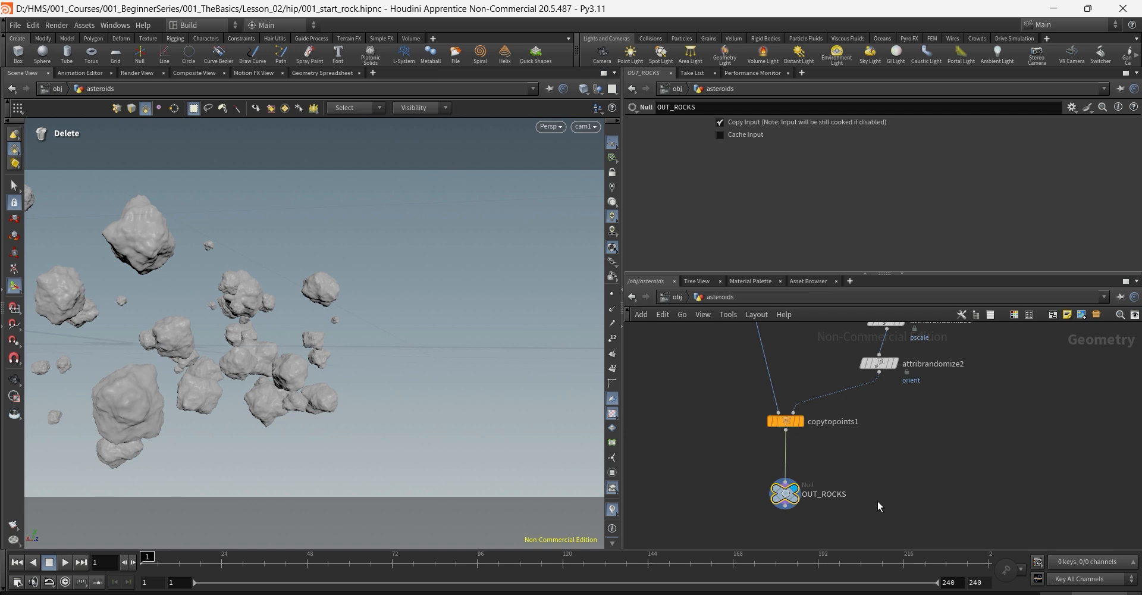
key("c")
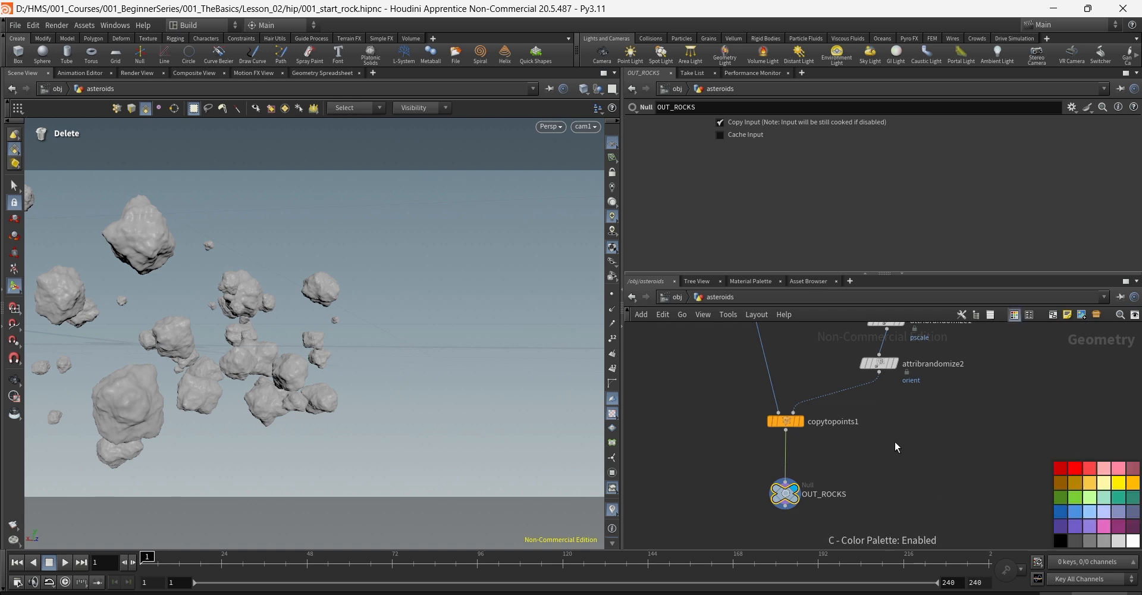
left_click(1061, 541)
Step: Frame the network, select OUT_ROCKS, and orbit the viewport around the rock field
scroll(959, 427, "down", 5)
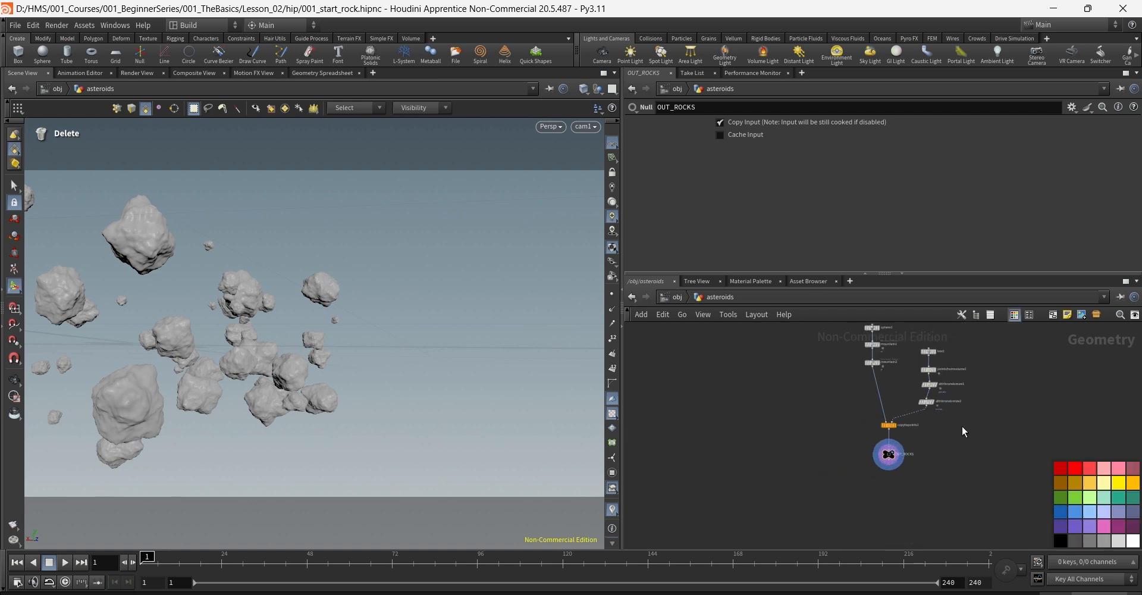
middle_click_drag(962, 426, 890, 445)
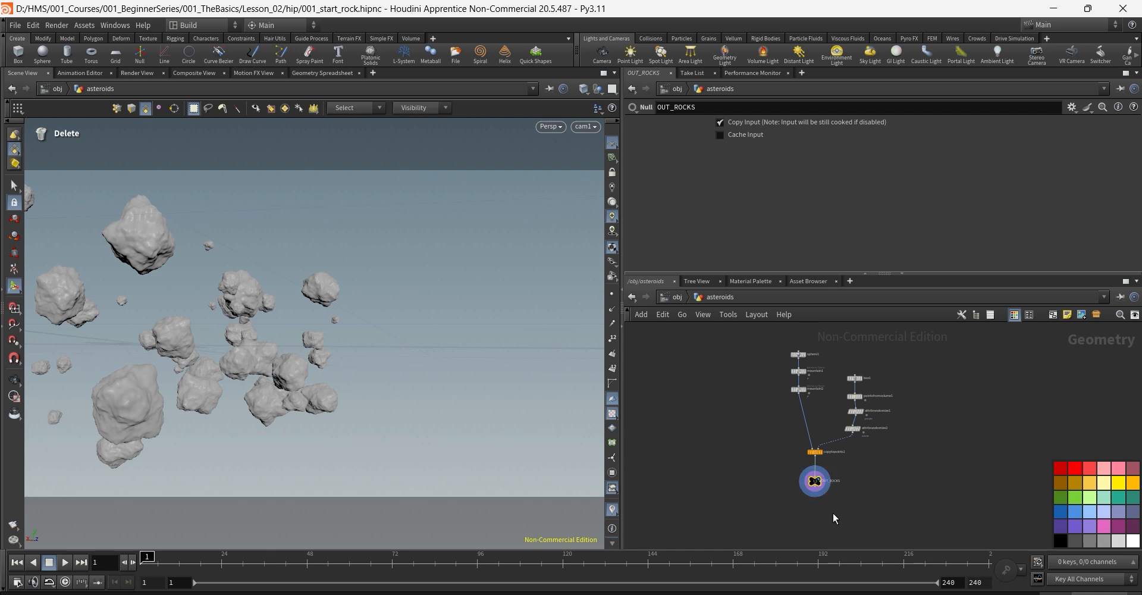
scroll(836, 499, "up", 5)
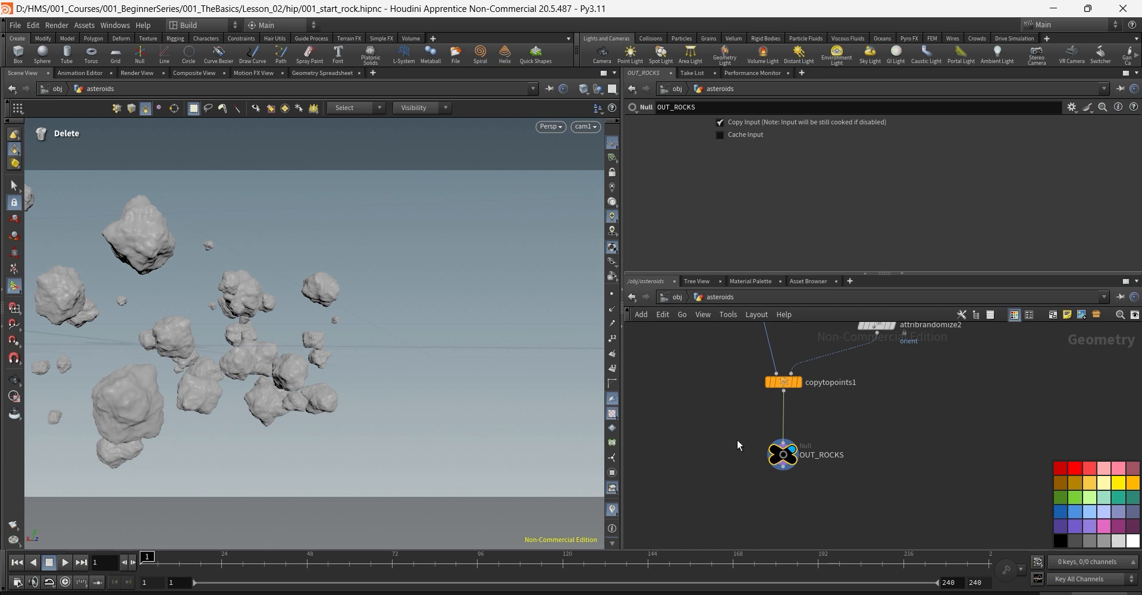
left_click_drag(716, 422, 833, 509)
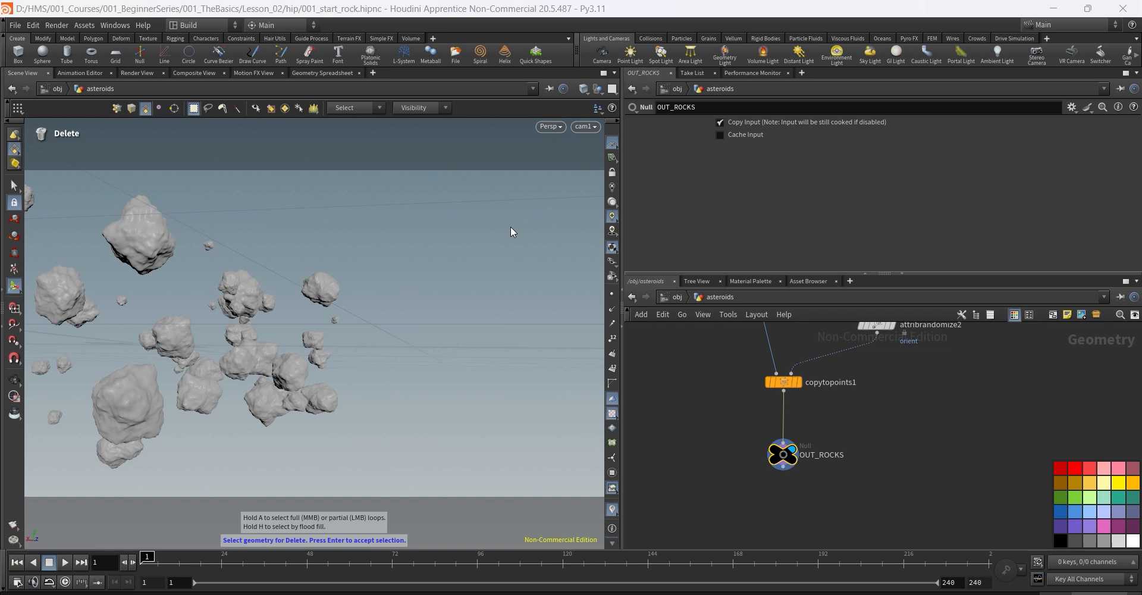
key("Escape")
left_click_drag(461, 258, 322, 334)
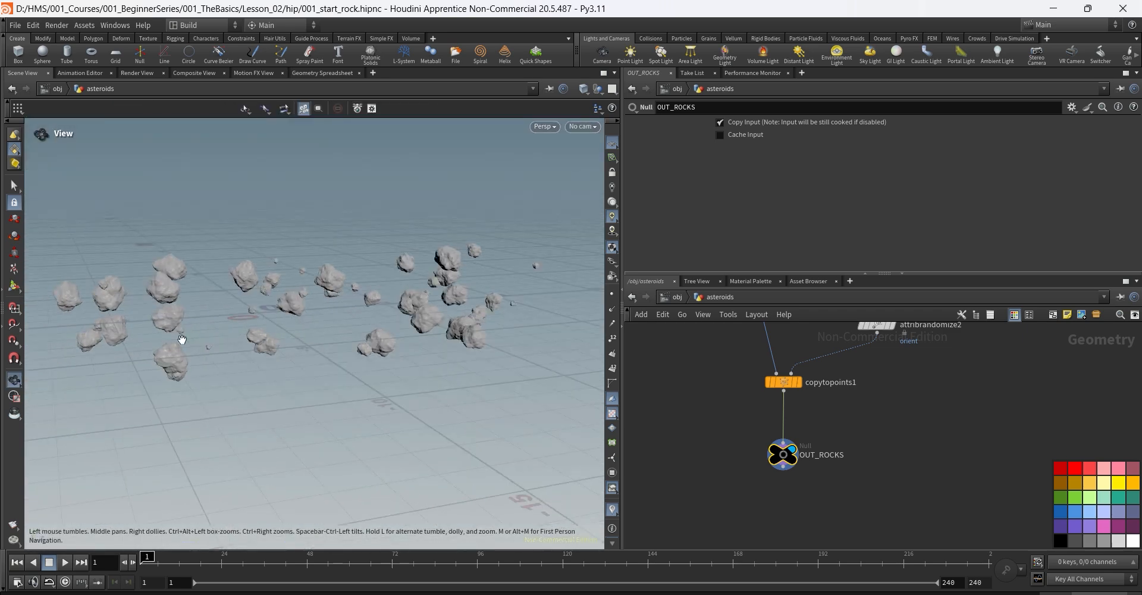